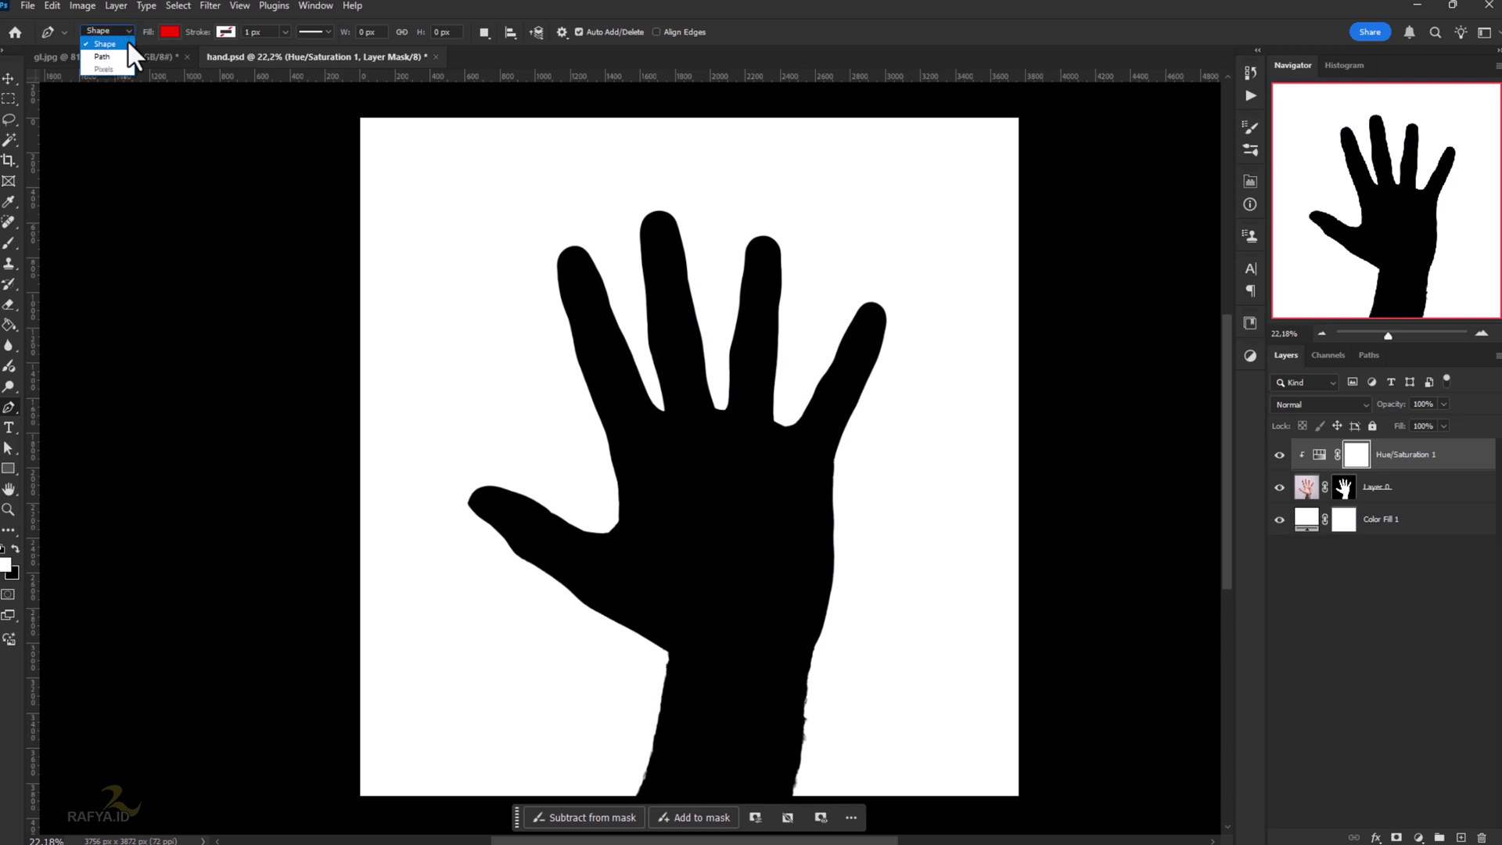
# - Begin a red-filled Pen shape for the snake's body, curving from beside the index finger across the fingers to the palm's outer edge
pyautogui.click(169, 32)
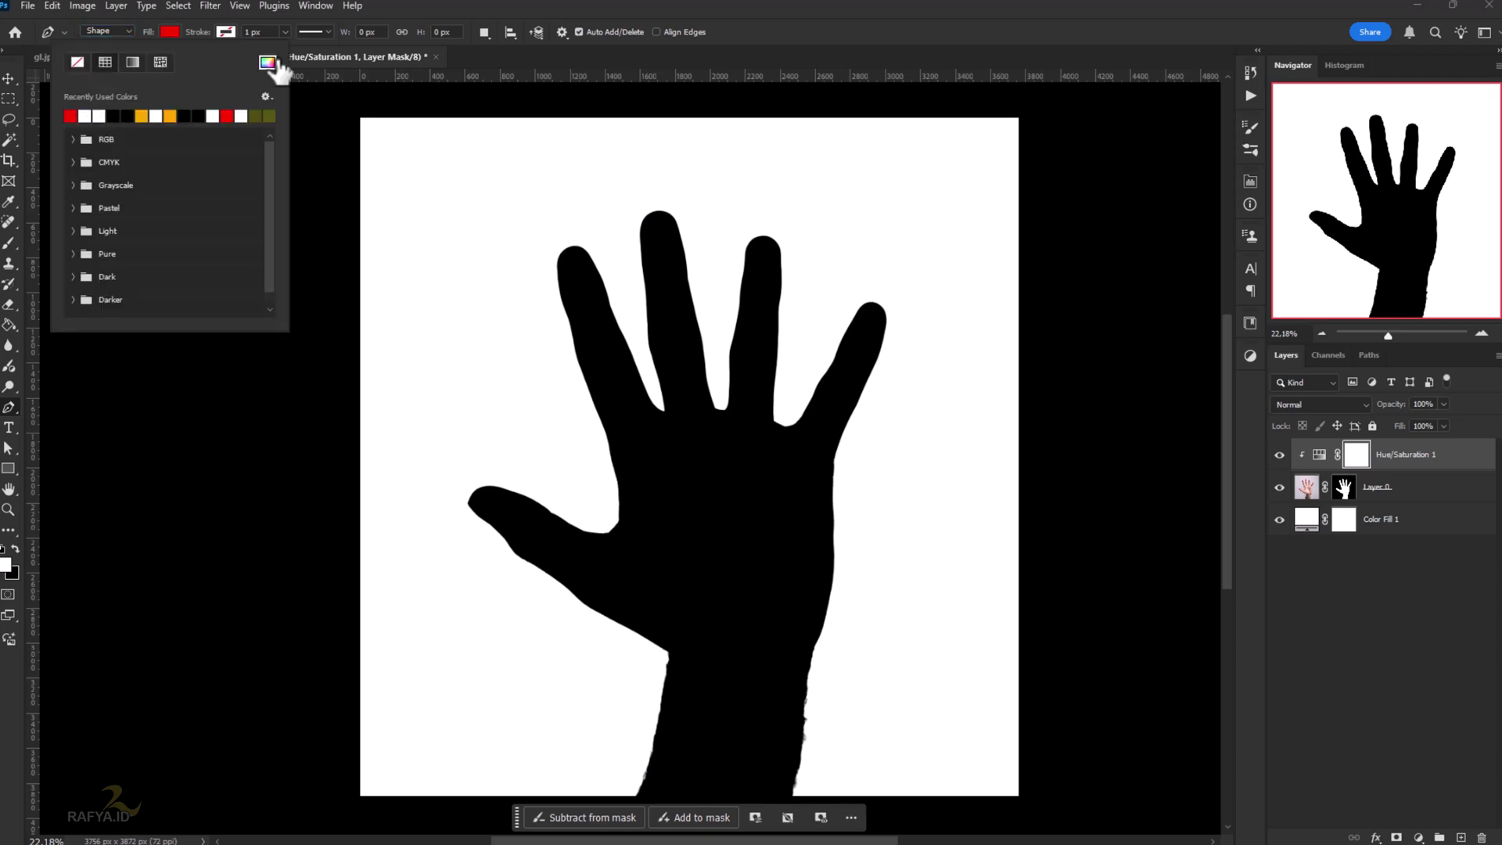
pyautogui.scroll(3, 644, 578)
pyautogui.moveTo(644, 577); pyautogui.dragTo(599, 546)
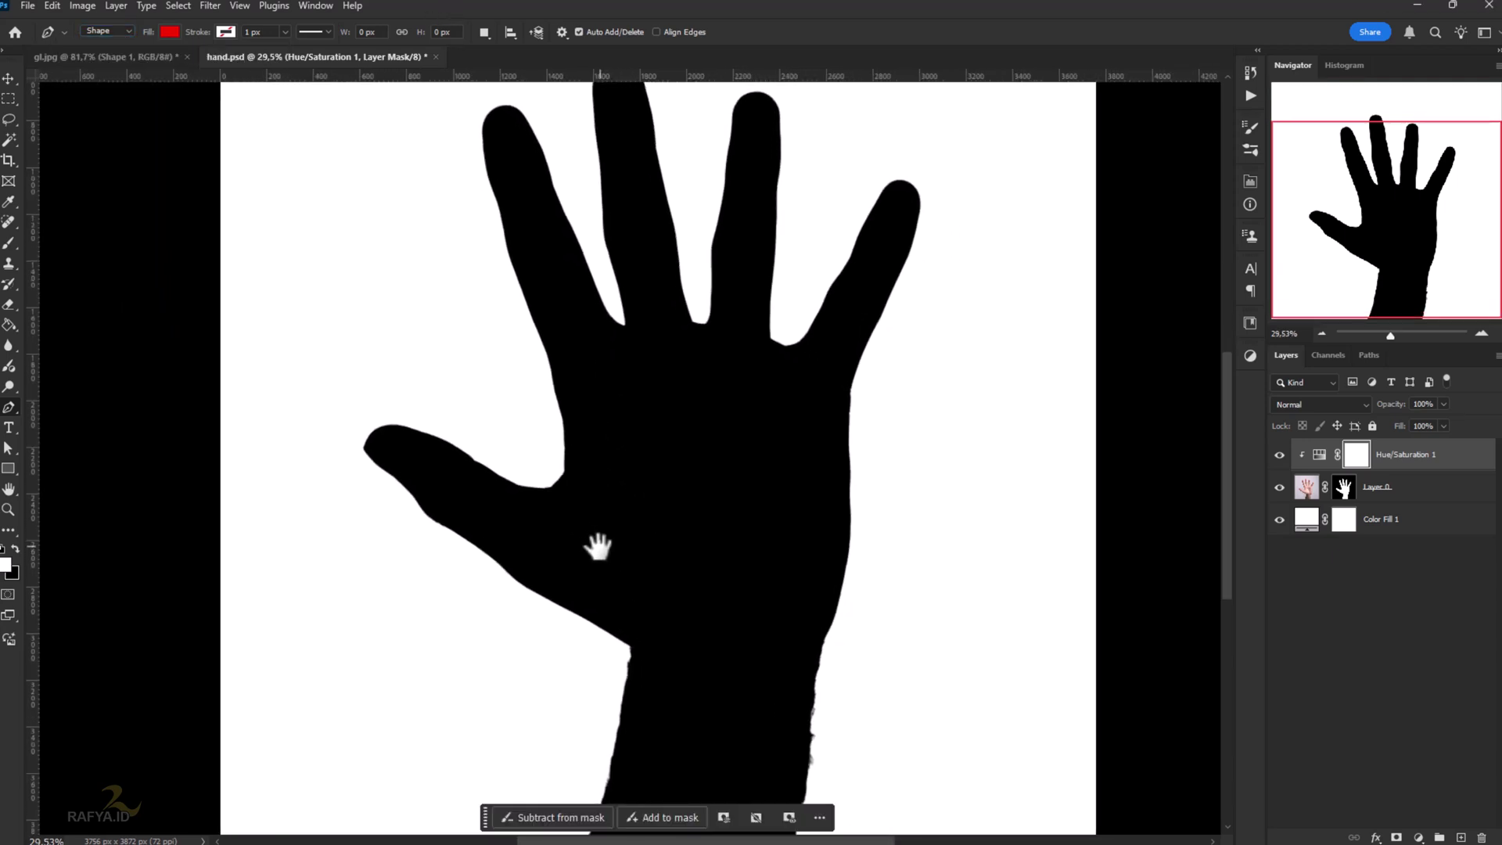
pyautogui.click(434, 226)
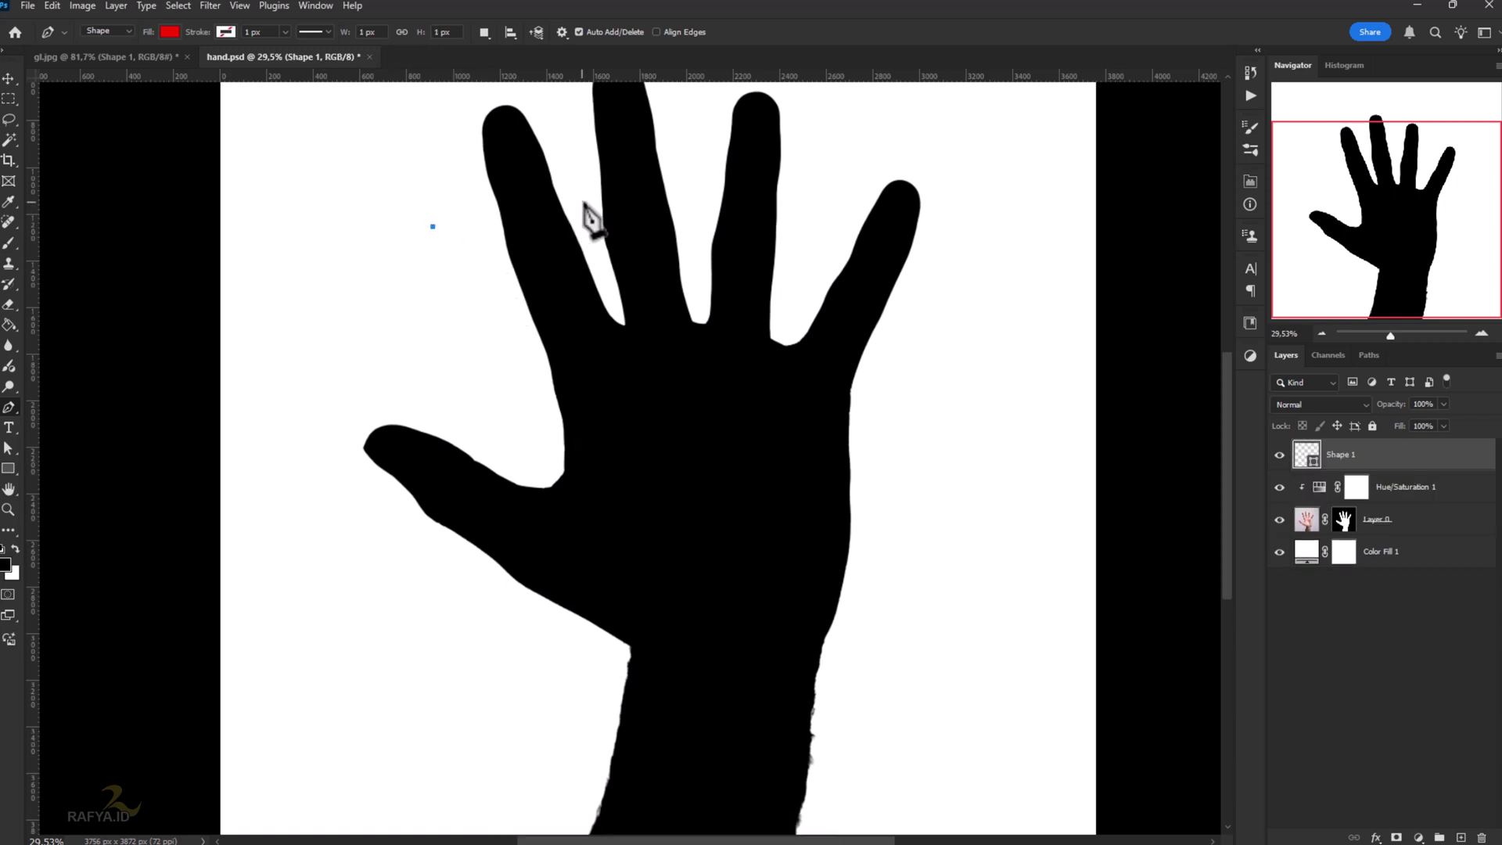
pyautogui.click(584, 203)
pyautogui.moveTo(702, 208); pyautogui.dragTo(763, 252)
pyautogui.moveTo(827, 366); pyautogui.dragTo(813, 454)
pyautogui.moveTo(529, 481); pyautogui.dragTo(454, 488)
pyautogui.hotkey('ctrl', 'z')
pyautogui.hotkey('ctrl', 'z')
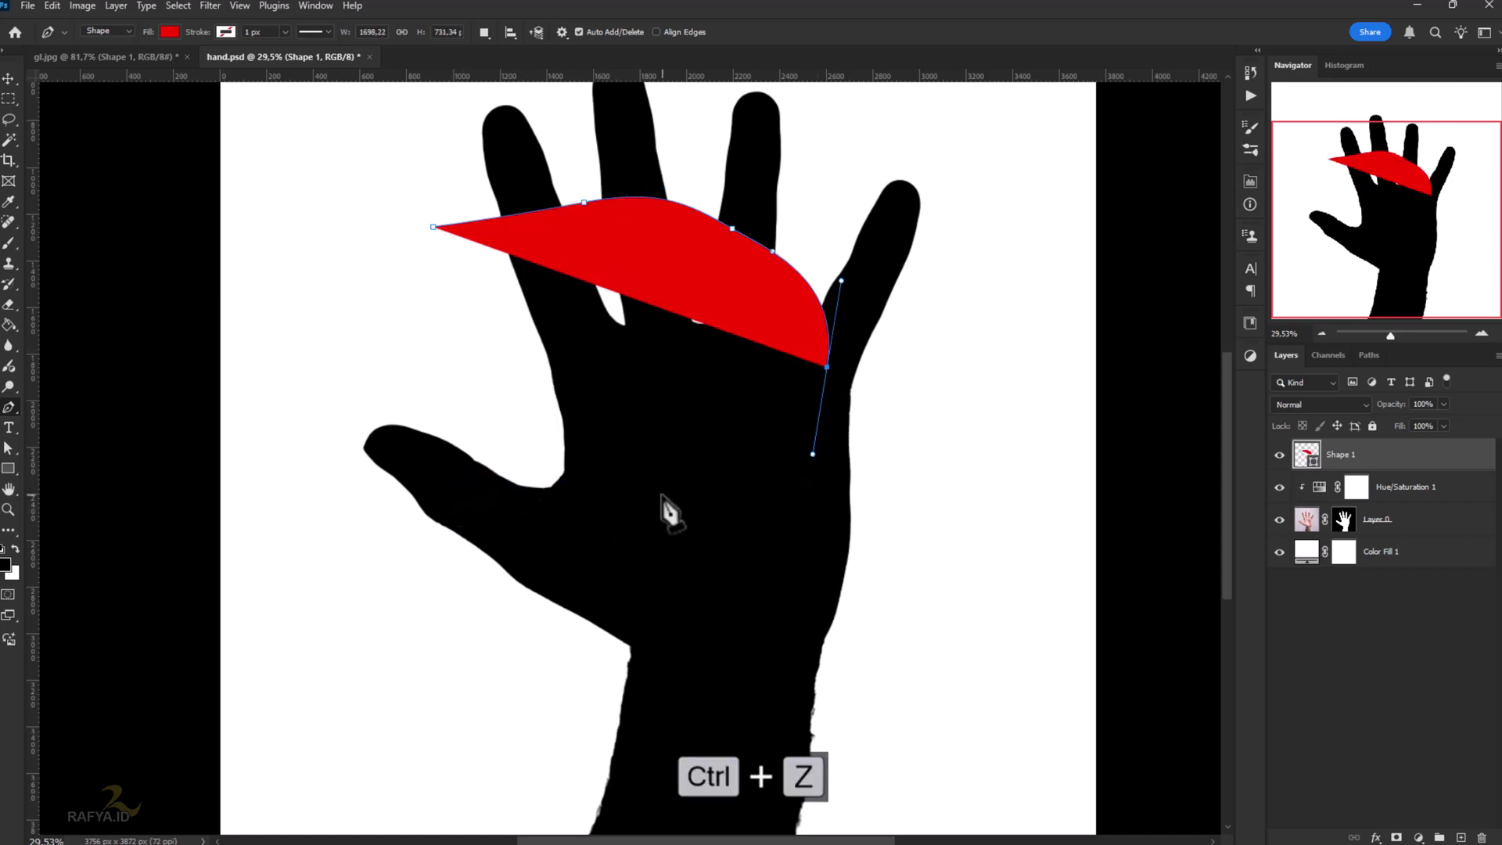
# - Continue the snake's outline across the palm, around the thumb and down to the wrist, with the shape layer at 60% opacity
pyautogui.moveTo(654, 495); pyautogui.dragTo(470, 493)
pyautogui.press('6')
pyautogui.moveTo(549, 666); pyautogui.dragTo(656, 703)
pyautogui.scroll(-2, 805, 699)
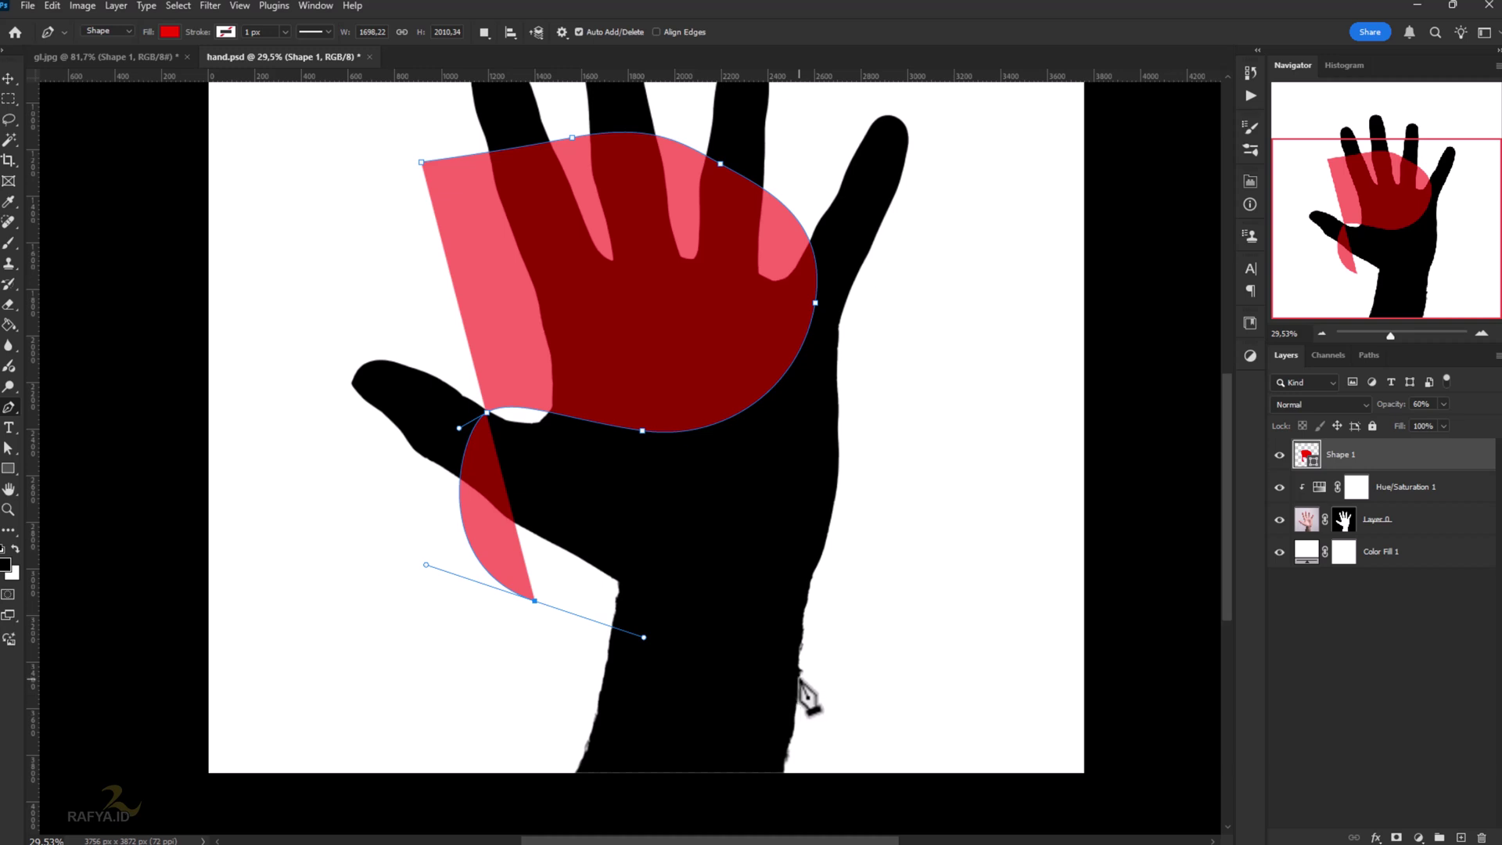
pyautogui.moveTo(799, 680); pyautogui.dragTo(721, 681)
pyautogui.click(795, 717)
# - Trace the body's second edge from the wrist back around the thumb and over the fingers, closing the shape at its starting point
pyautogui.moveTo(507, 630); pyautogui.dragTo(428, 590)
pyautogui.moveTo(421, 451); pyautogui.dragTo(448, 374)
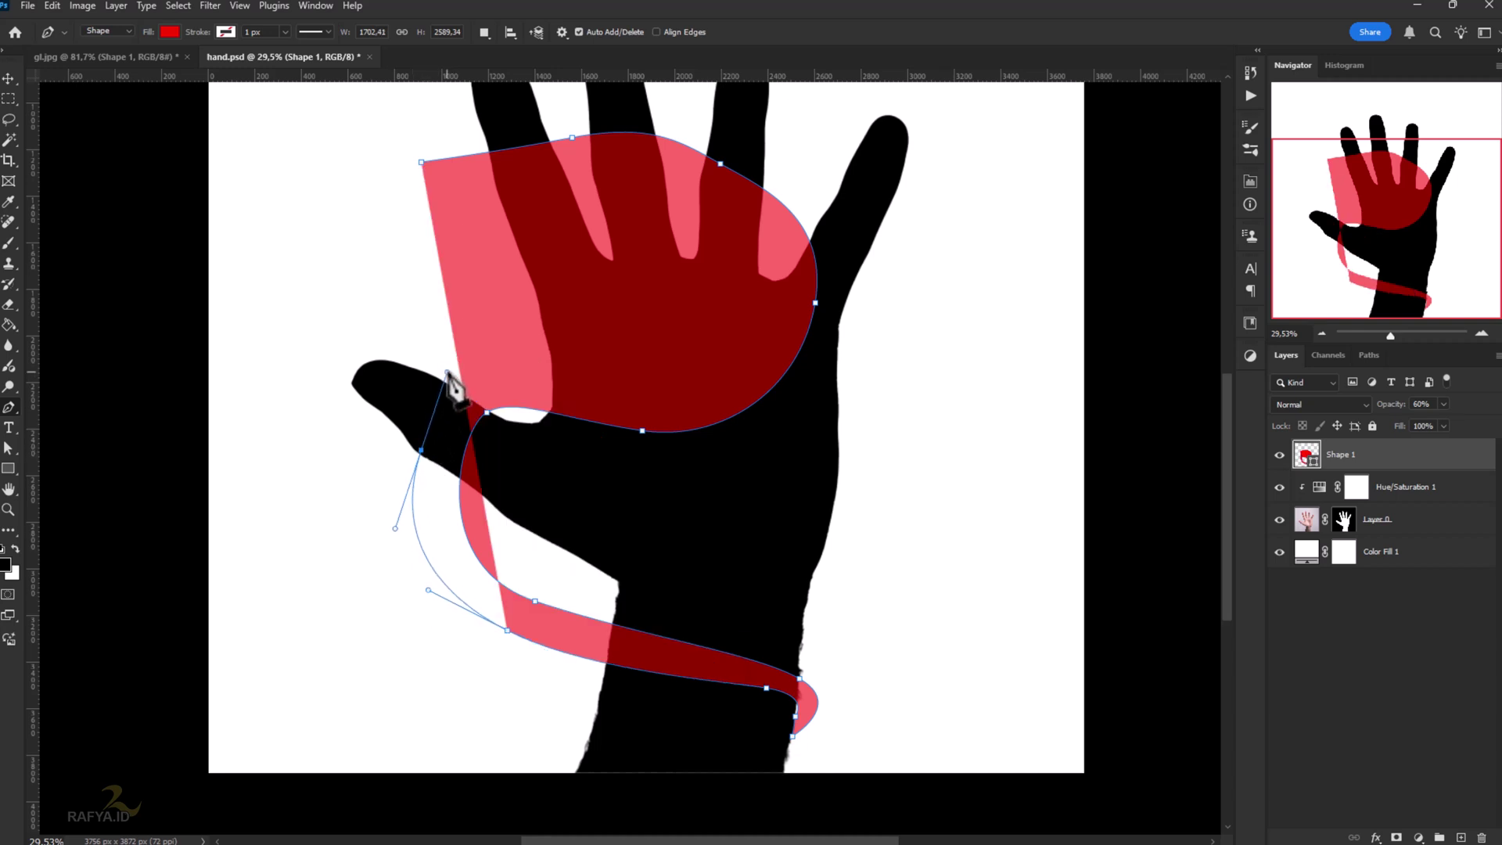
pyautogui.moveTo(587, 376); pyautogui.dragTo(791, 423)
pyautogui.hotkey('ctrl', 'z')
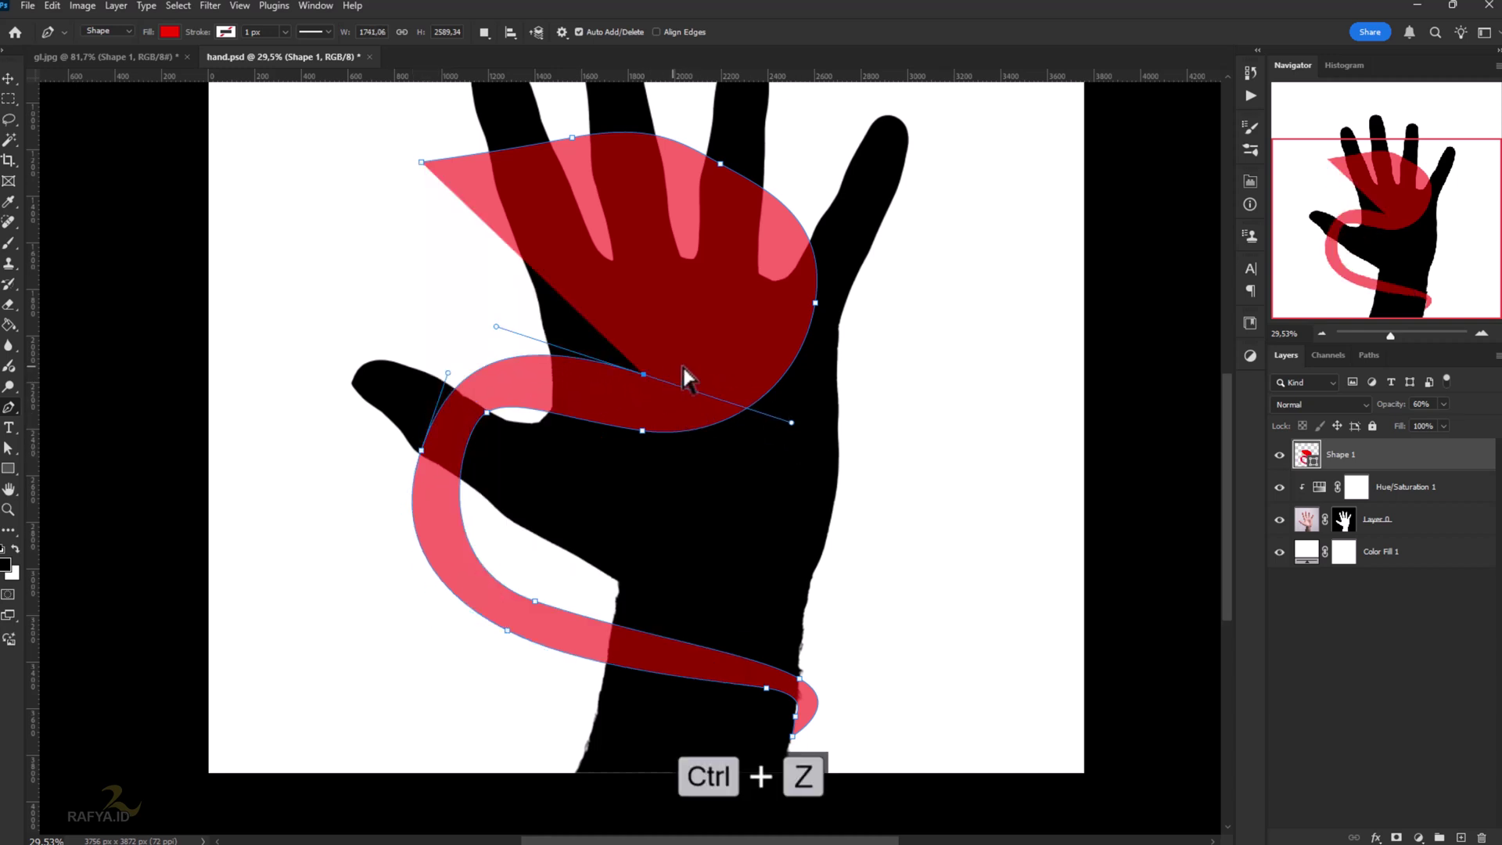
pyautogui.moveTo(745, 347); pyautogui.dragTo(787, 299)
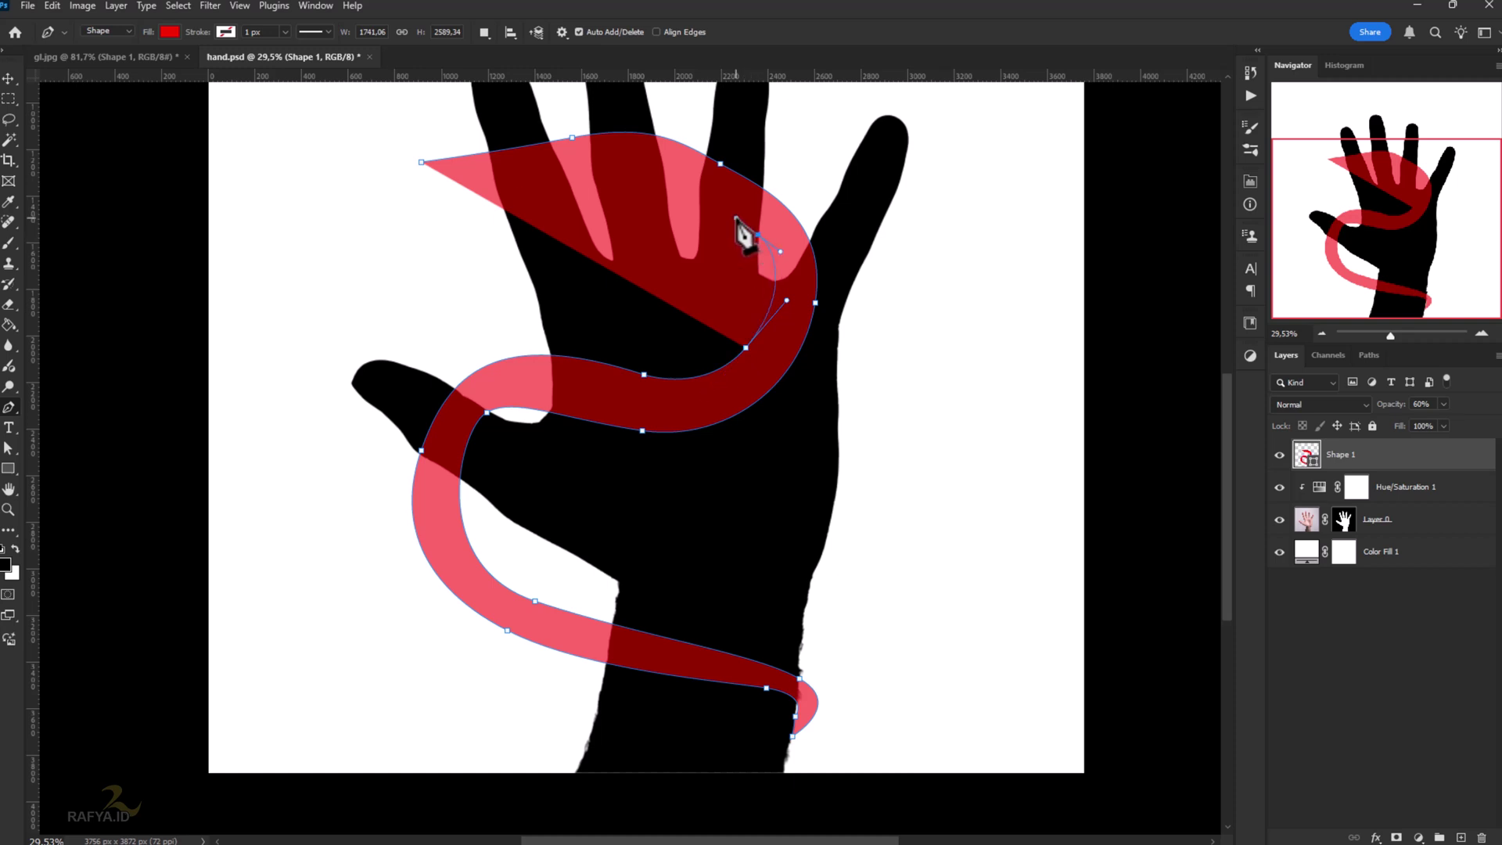
pyautogui.moveTo(735, 218); pyautogui.dragTo(733, 216)
pyautogui.moveTo(667, 177); pyautogui.dragTo(629, 162)
pyautogui.moveTo(562, 182); pyautogui.dragTo(517, 191)
pyautogui.click(431, 191)
pyautogui.click(422, 162)
# - Refine the anchor points and handles of the snake's bend around the thumb, and restore the shape layer to 100% opacity
pyautogui.scroll(-1, 501, 465)
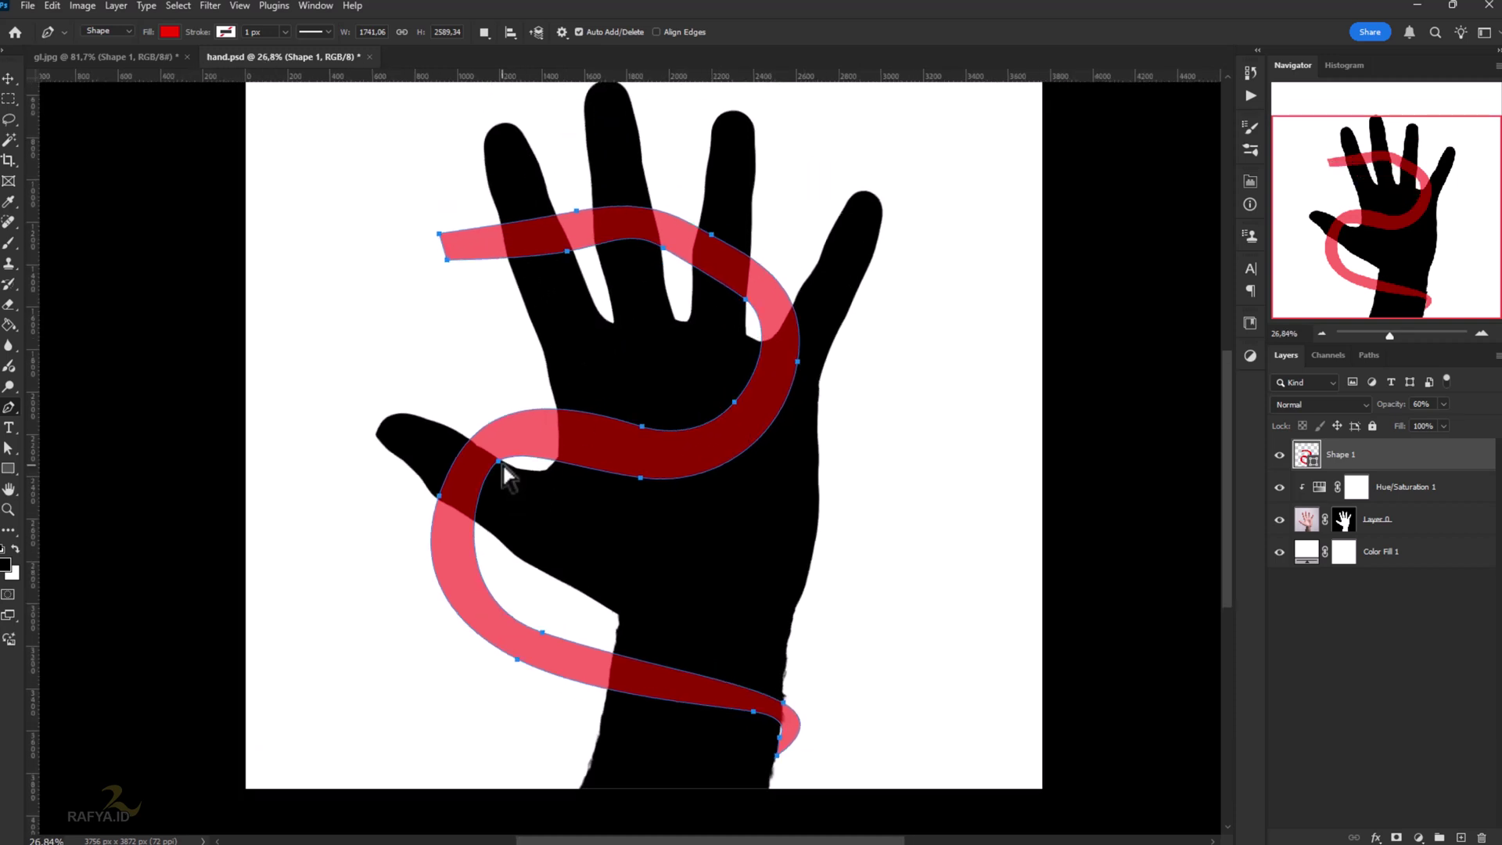
pyautogui.moveTo(502, 466)
pyautogui.mouseDown()
pyautogui.moveTo(587, 459)
pyautogui.moveTo(564, 438)
pyautogui.moveTo(515, 468)
pyautogui.mouseUp()
pyautogui.keyDown('ctrl'); pyautogui.click(445, 480); pyautogui.keyUp('ctrl')
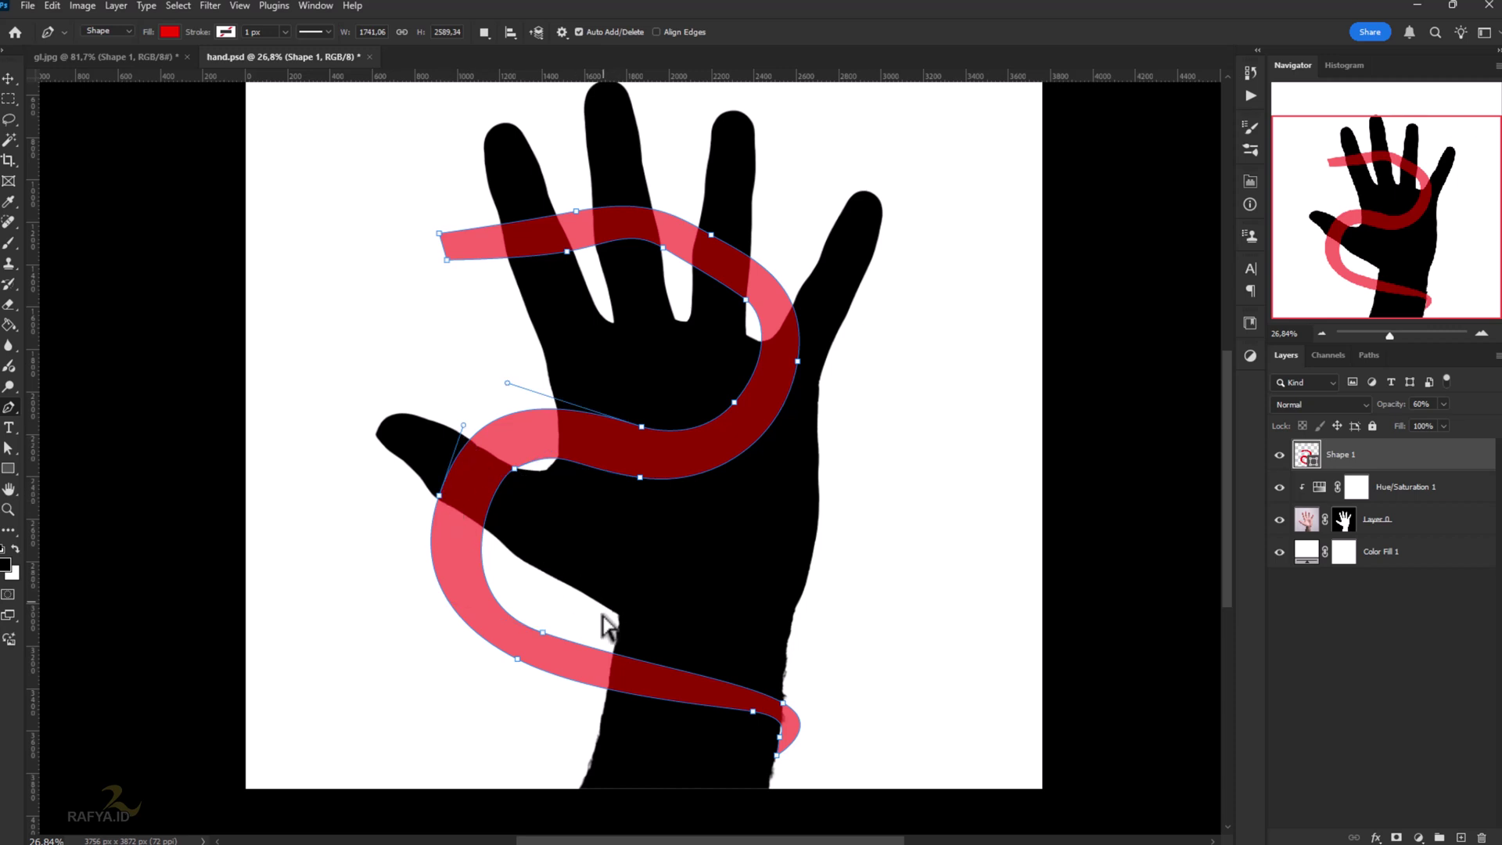
pyautogui.moveTo(542, 632); pyautogui.dragTo(565, 660)
pyautogui.moveTo(417, 557); pyautogui.dragTo(489, 575)
pyautogui.keyDown('ctrl'); pyautogui.click(580, 624); pyautogui.keyUp('ctrl')
pyautogui.moveTo(566, 661); pyautogui.dragTo(568, 652)
pyautogui.moveTo(438, 495); pyautogui.dragTo(442, 495)
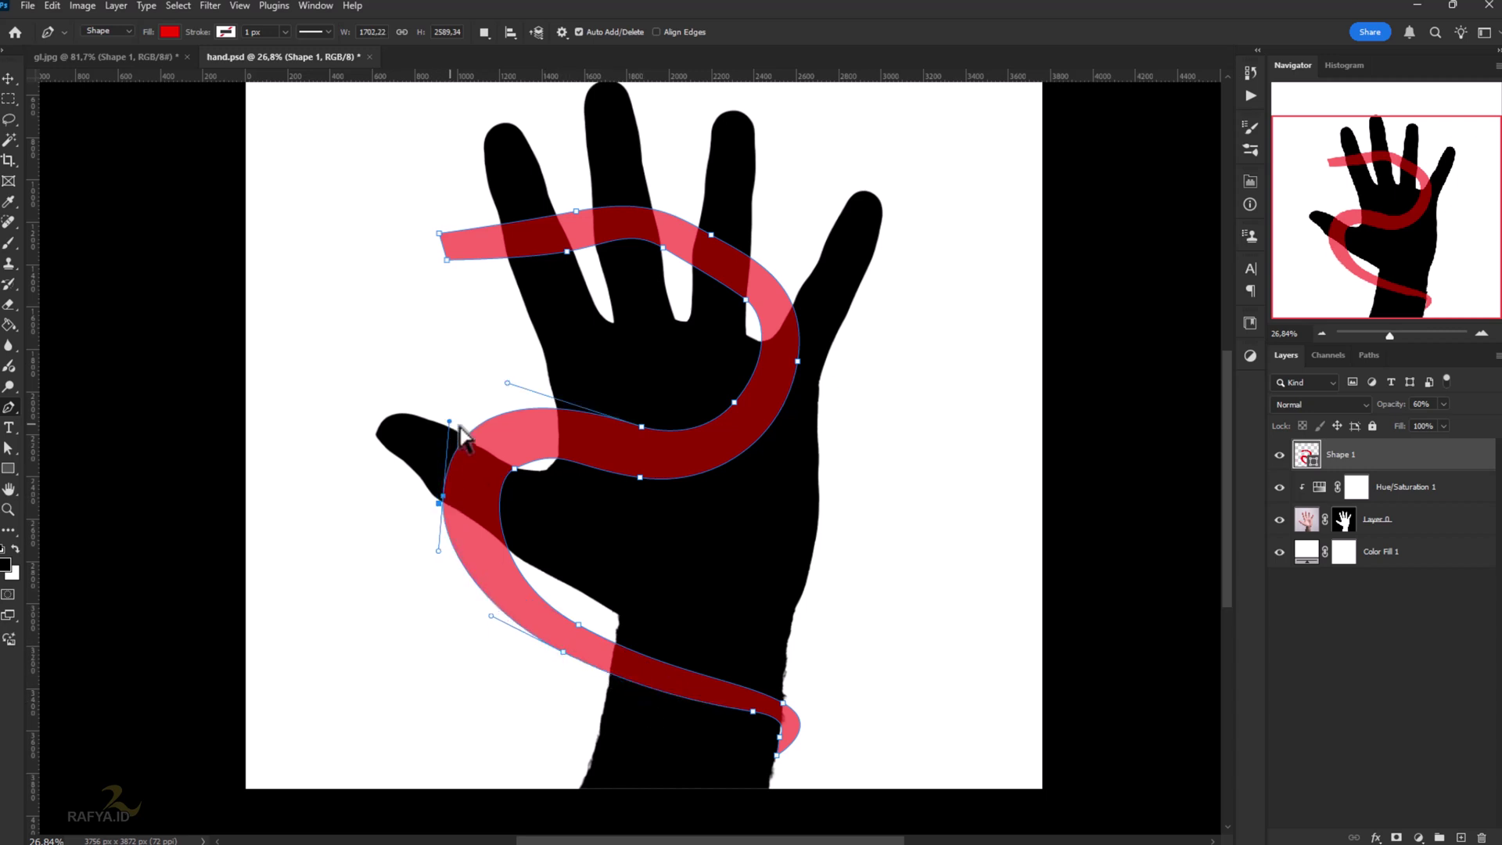
pyautogui.keyDown('ctrl'); pyautogui.click(514, 469); pyautogui.keyUp('ctrl')
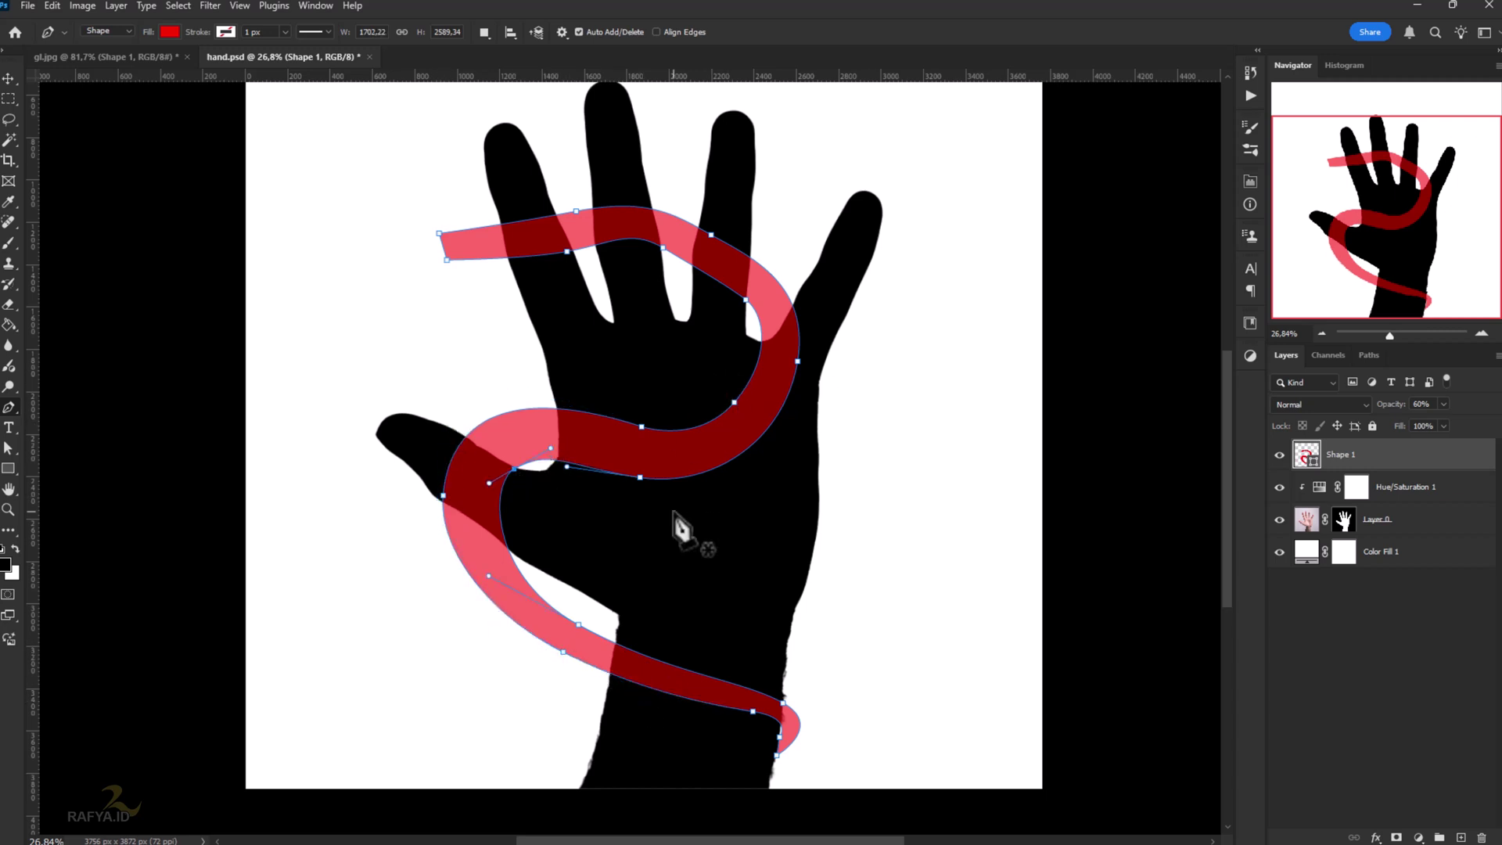
pyautogui.moveTo(1398, 404); pyautogui.dragTo(1457, 406)
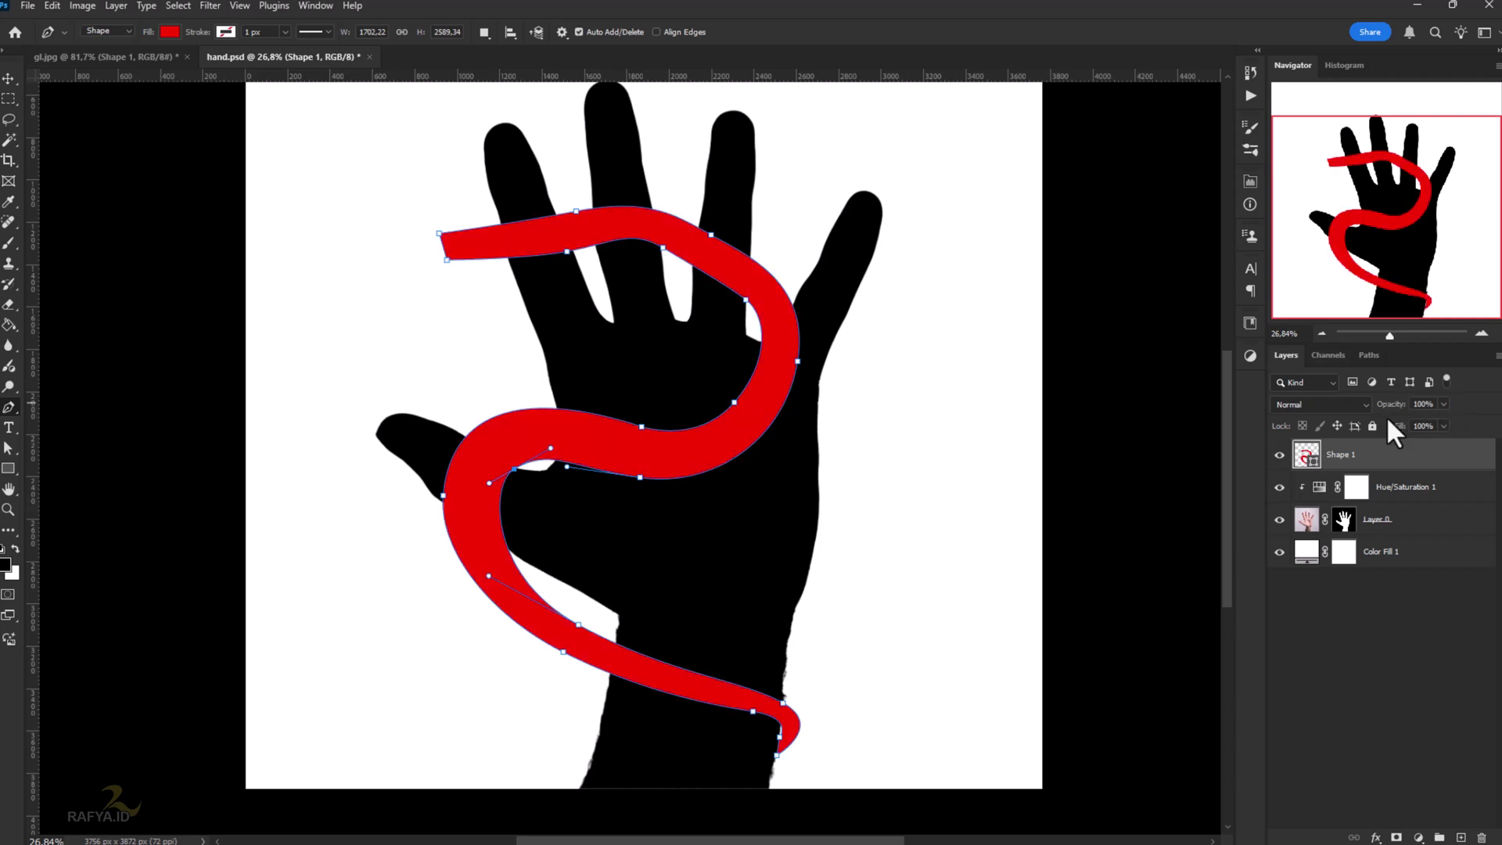
# - Mask the Shape 1 layer with the hand layer's mask selection, inverted so the snake is hidden over the hand
pyautogui.click(1343, 520)
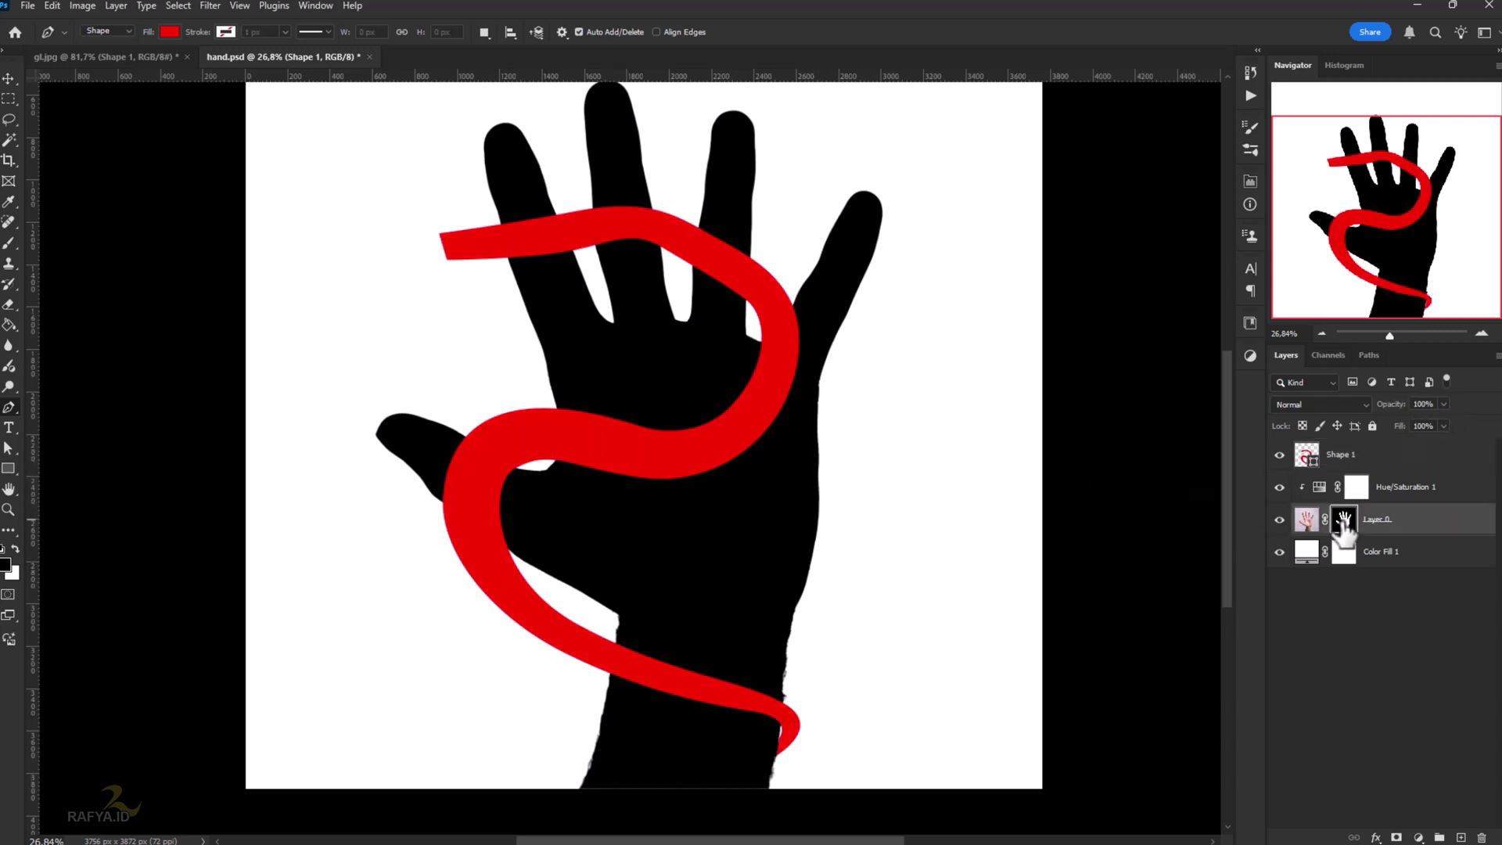
pyautogui.keyDown('ctrl'); pyautogui.click(1343, 520); pyautogui.keyUp('ctrl')
pyautogui.click(1353, 468)
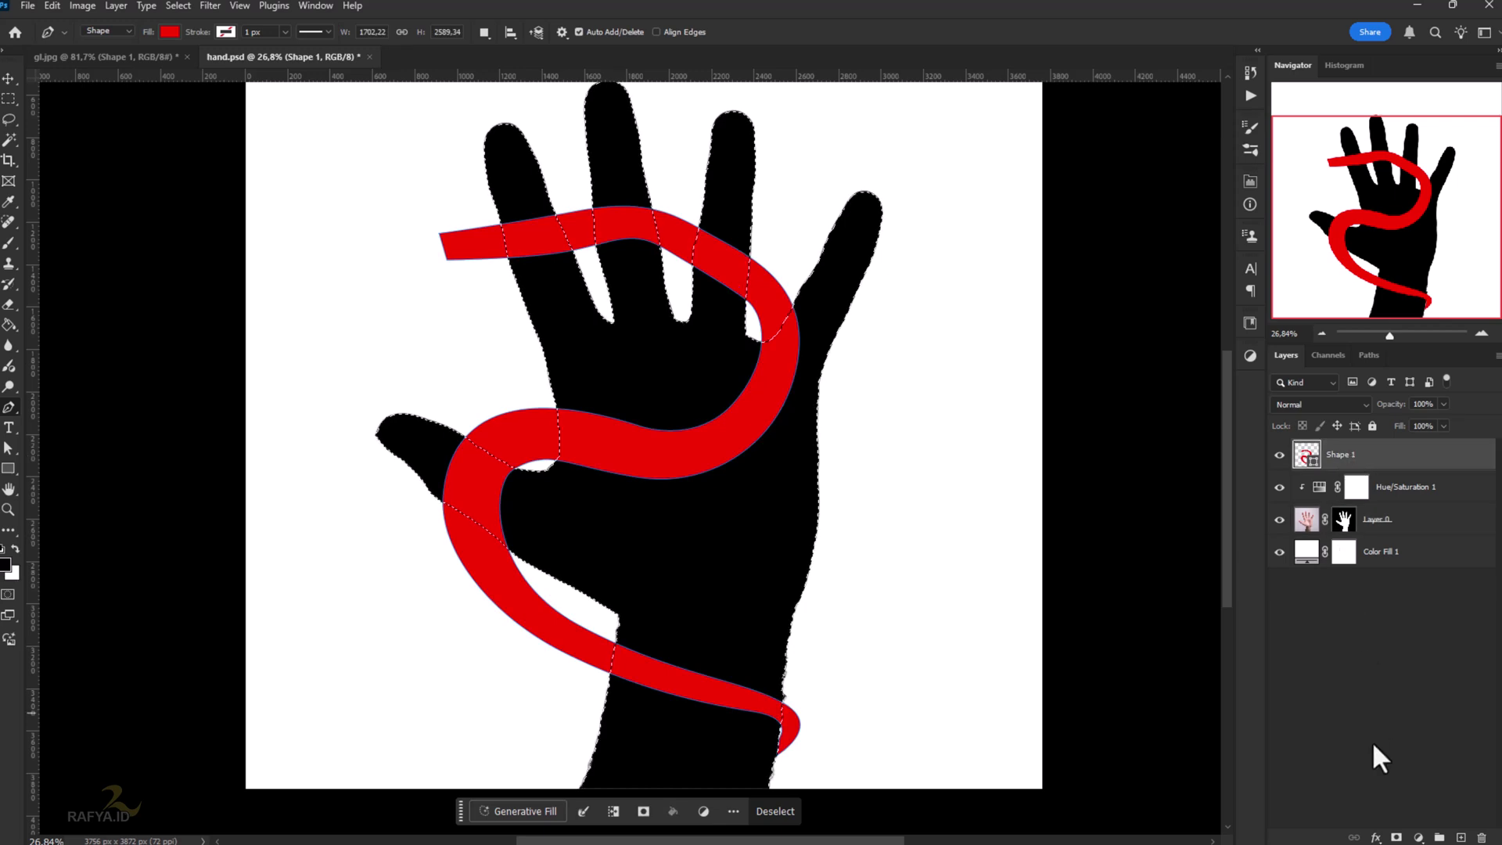
pyautogui.click(1397, 837)
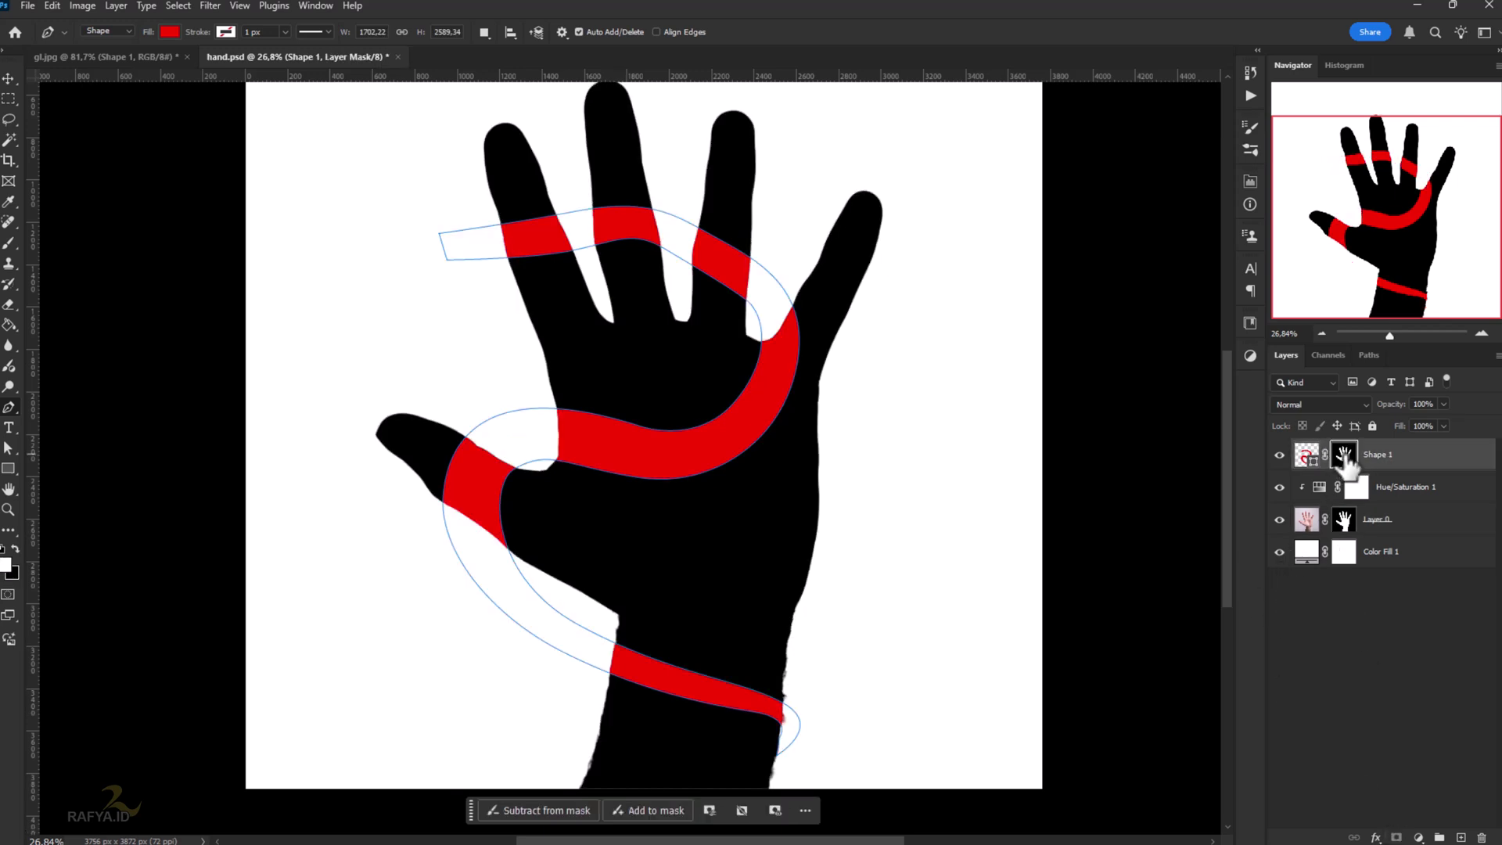
pyautogui.hotkey('ctrl', 'i')
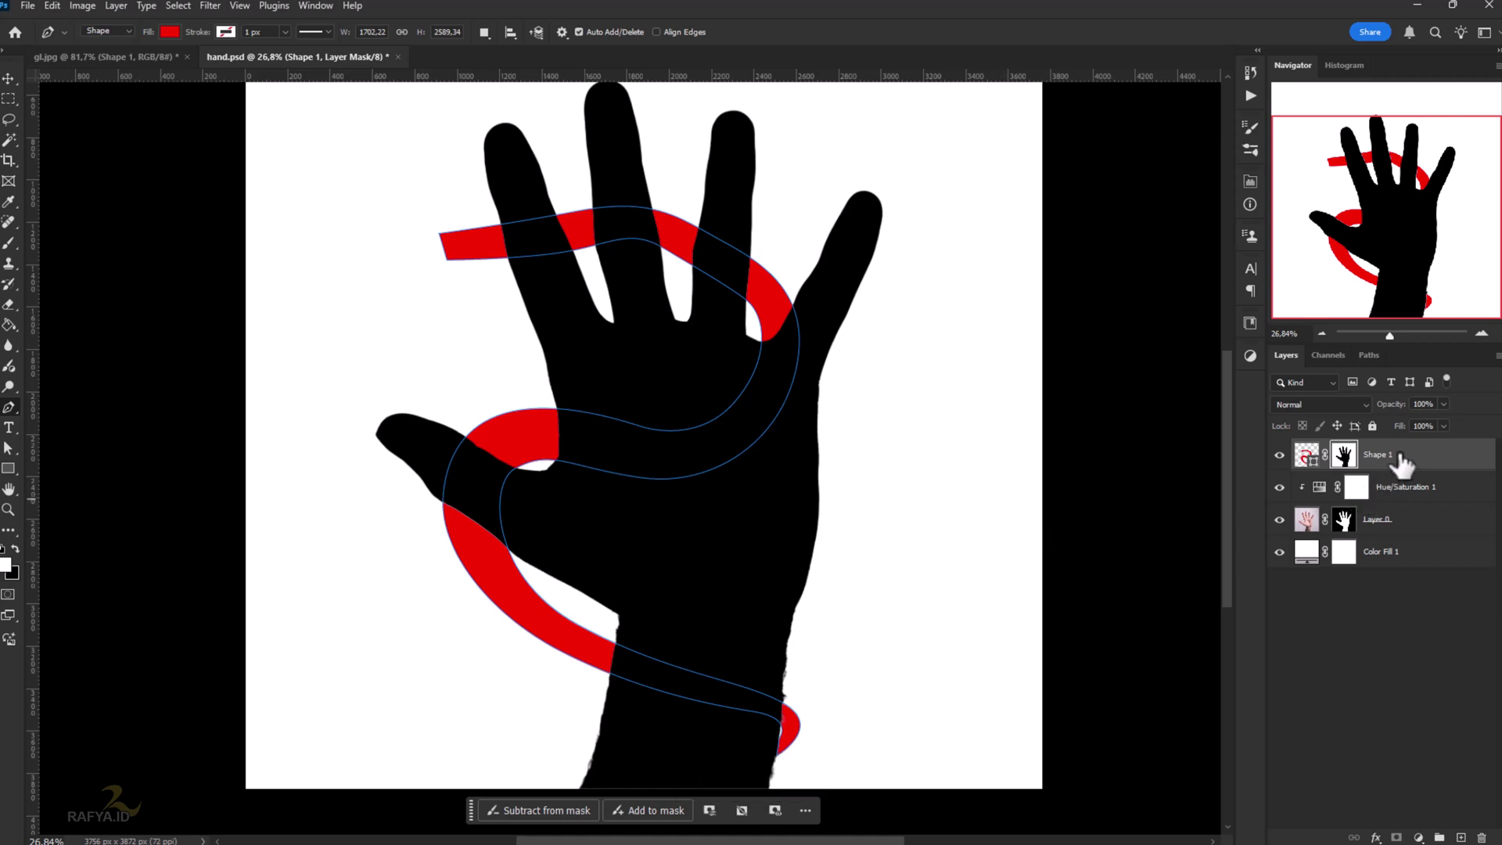
# - Paint white on the Shape 1 mask to reveal the snake over the wrist, palm and index finger
pyautogui.click(1399, 456)
pyautogui.click(1344, 454)
pyautogui.click(9, 245)
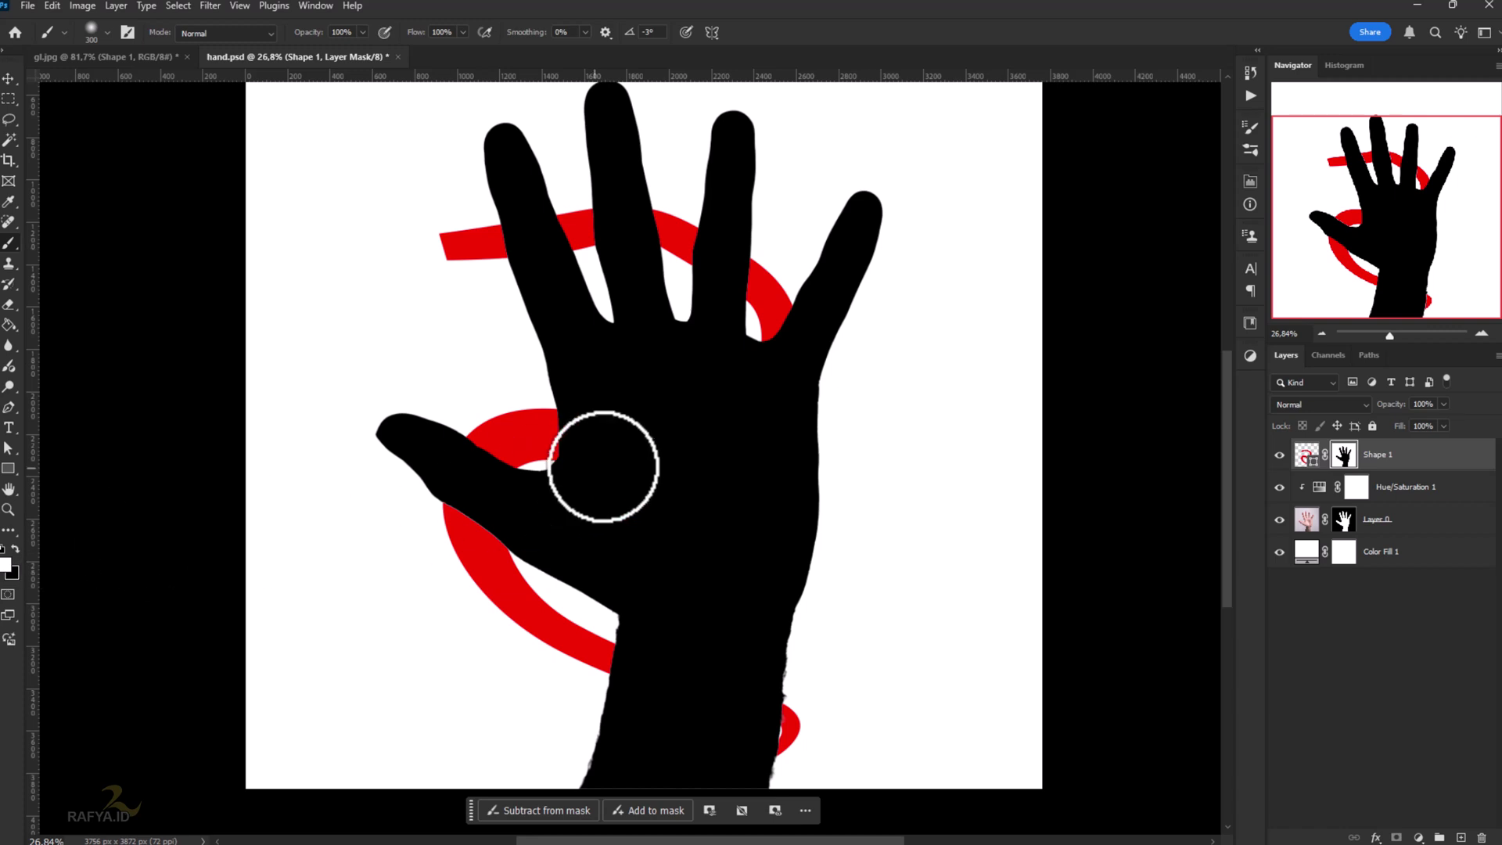
pyautogui.scroll(2, 493, 492)
pyautogui.moveTo(674, 567); pyautogui.dragTo(639, 550)
pyautogui.moveTo(598, 663)
pyautogui.mouseDown()
pyautogui.moveTo(770, 699)
pyautogui.moveTo(790, 755)
pyautogui.mouseUp()
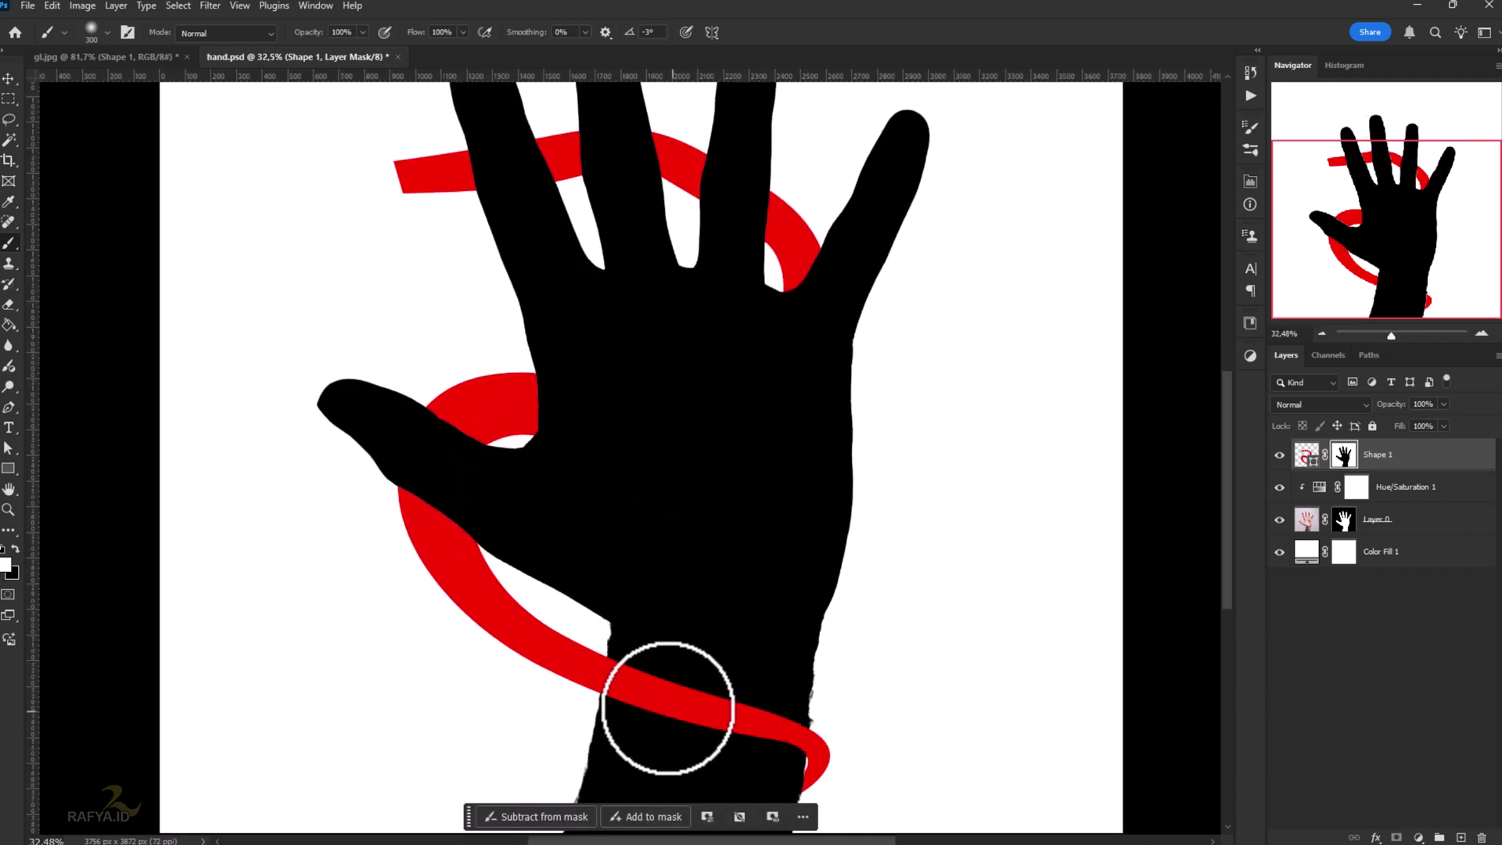
pyautogui.moveTo(566, 409)
pyautogui.mouseDown()
pyautogui.moveTo(786, 329)
pyautogui.moveTo(823, 267)
pyautogui.moveTo(803, 309)
pyautogui.moveTo(624, 450)
pyautogui.moveTo(520, 413)
pyautogui.moveTo(738, 376)
pyautogui.moveTo(808, 301)
pyautogui.moveTo(677, 433)
pyautogui.mouseUp()
pyautogui.moveTo(669, 351); pyautogui.dragTo(664, 423)
pyautogui.moveTo(501, 241)
pyautogui.mouseDown()
pyautogui.moveTo(503, 257)
pyautogui.moveTo(462, 208)
pyautogui.mouseUp()
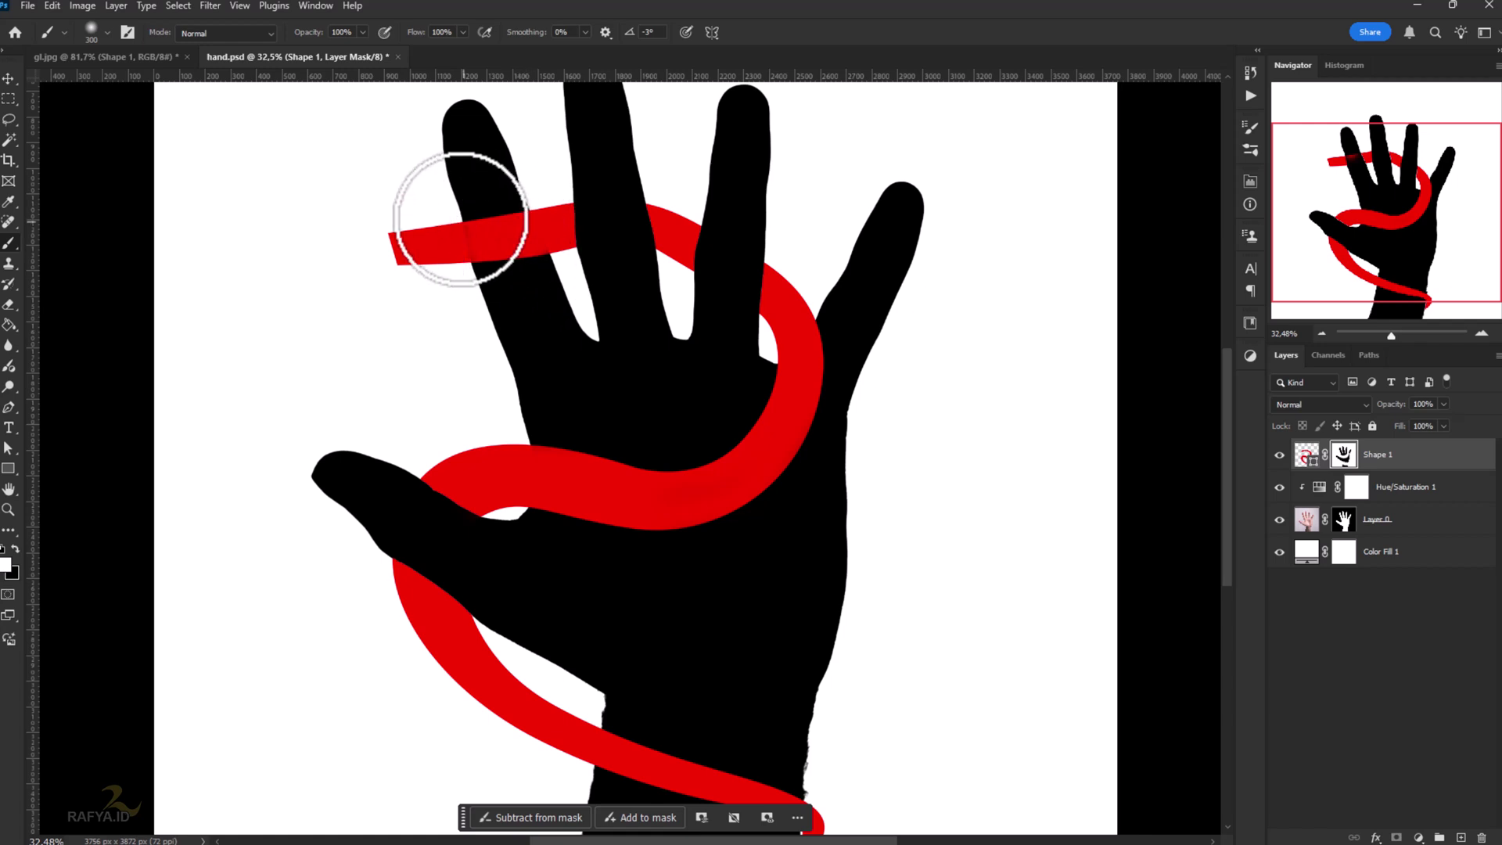
pyautogui.scroll(-1, 538, 371)
pyautogui.scroll(-1, 537, 371)
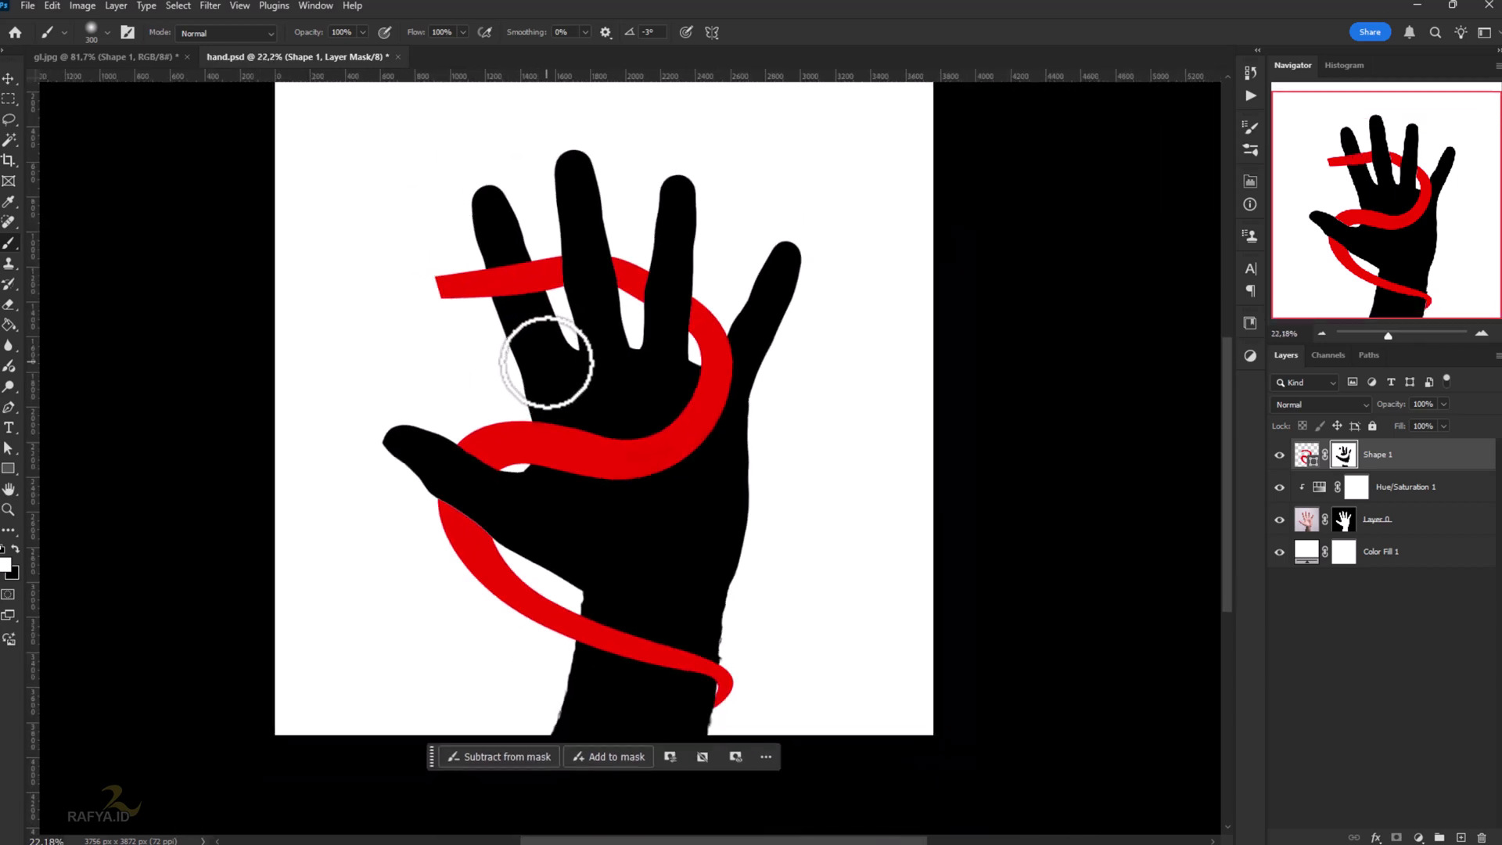
# - Paste the snake head, then enlarge and fit it onto the body's open end beside the index finger
pyautogui.press('v')
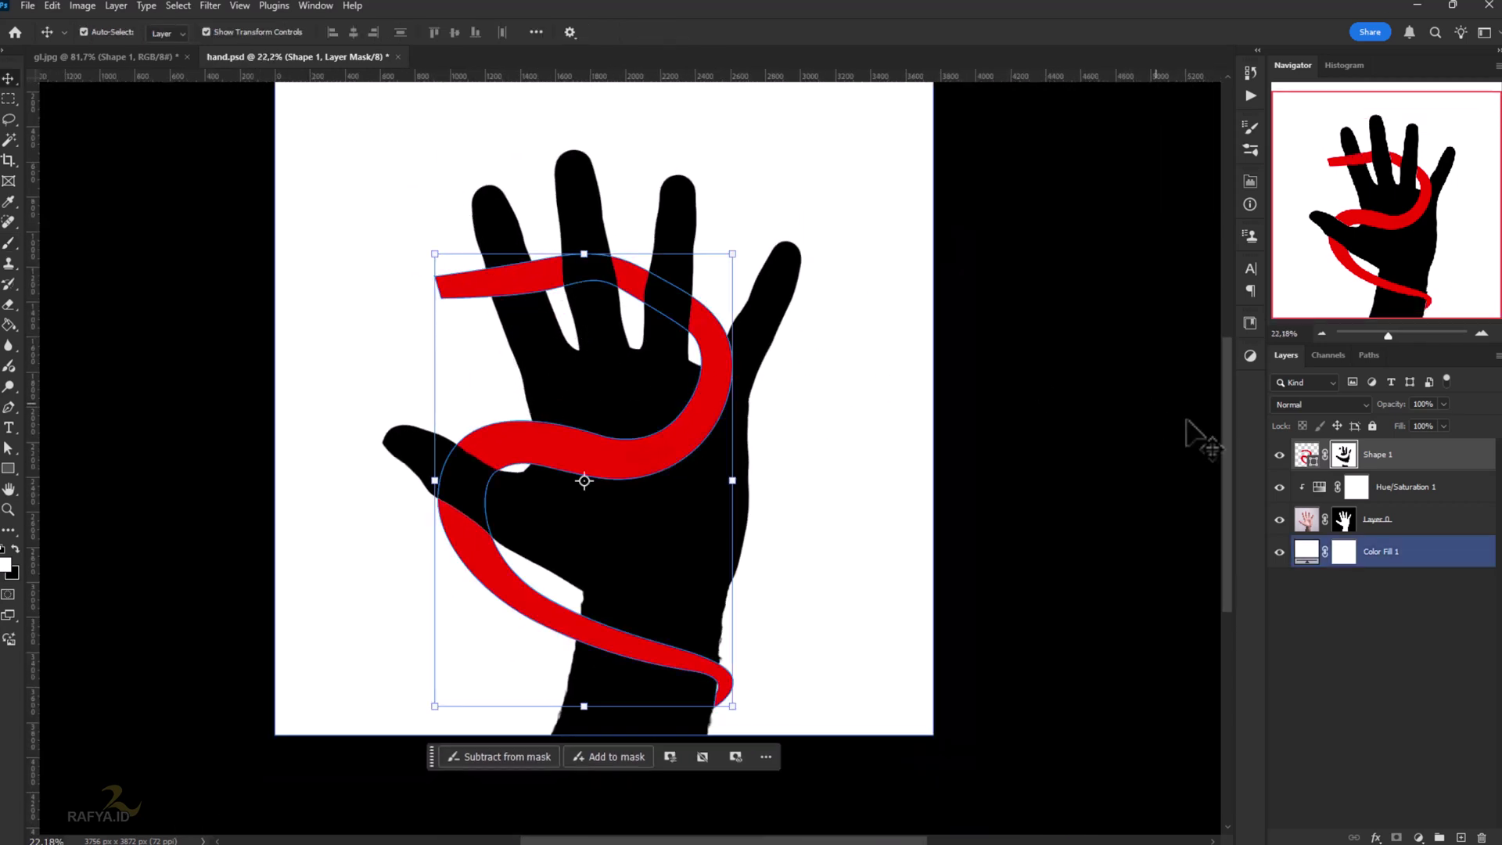
pyautogui.hotkey('ctrl', 'v')
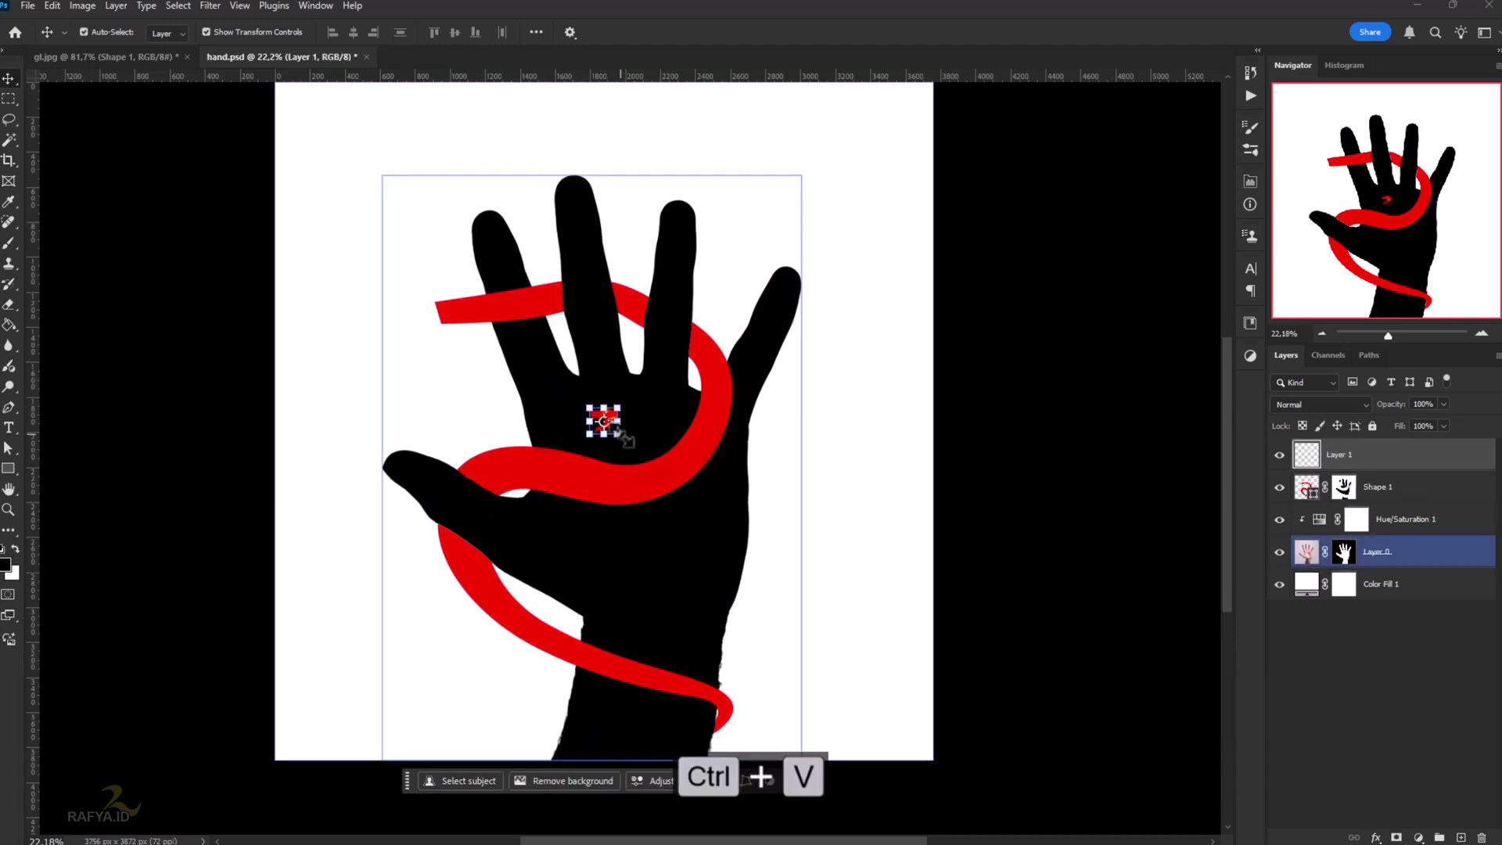
pyautogui.moveTo(623, 439); pyautogui.dragTo(438, 308)
pyautogui.scroll(3, 429, 313)
pyautogui.scroll(3, 431, 311)
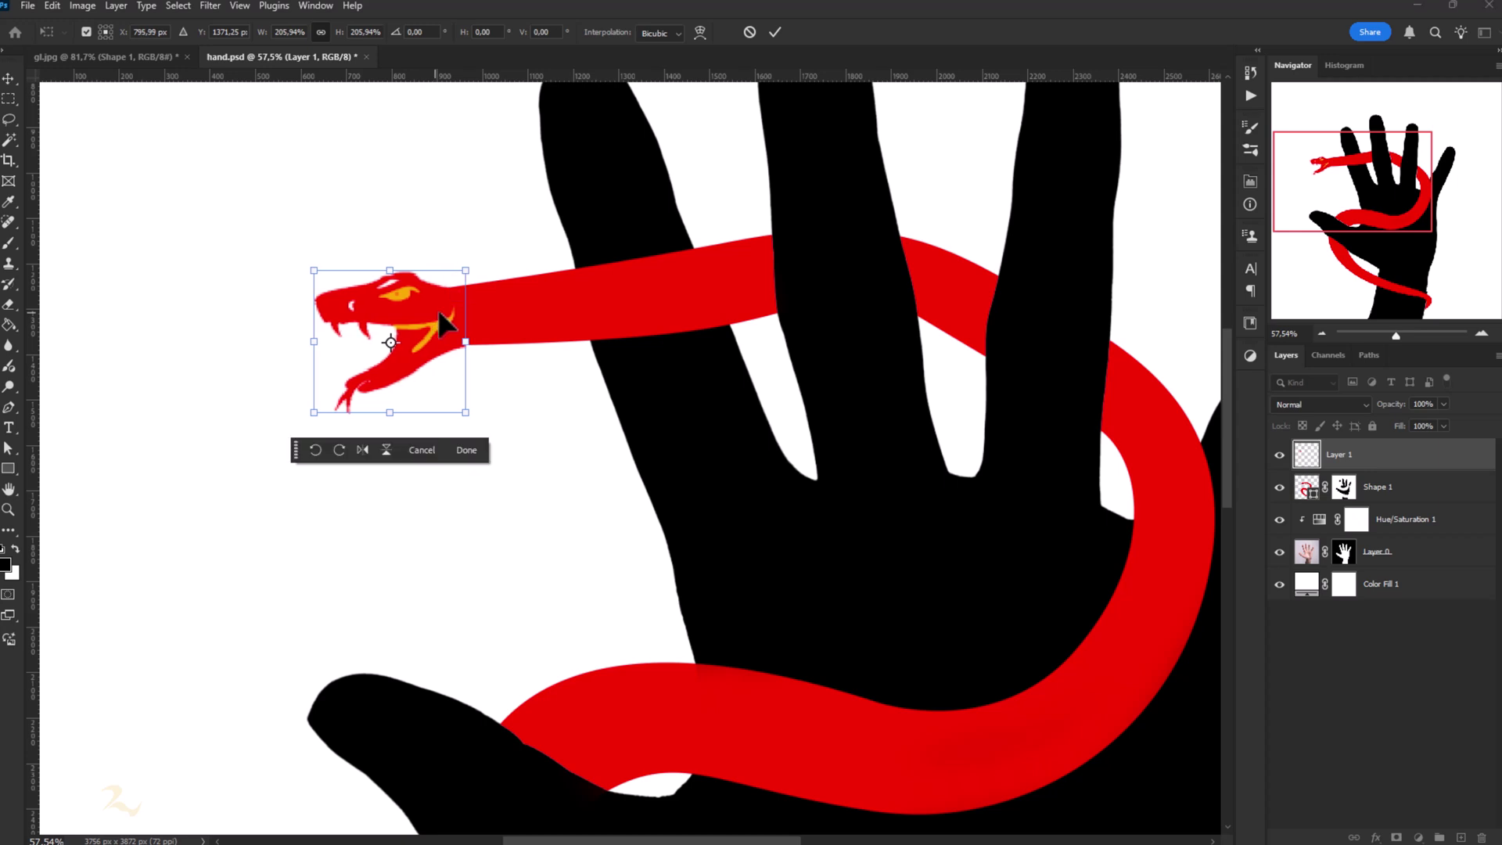
pyautogui.scroll(1, 439, 308)
pyautogui.moveTo(473, 443); pyautogui.dragTo(473, 445)
pyautogui.scroll(-1, 464, 442)
pyautogui.moveTo(306, 446); pyautogui.dragTo(273, 467)
pyautogui.moveTo(460, 477); pyautogui.dragTo(491, 468)
pyautogui.click(775, 32)
pyautogui.scroll(-1, 590, 255)
pyautogui.click(1385, 478)
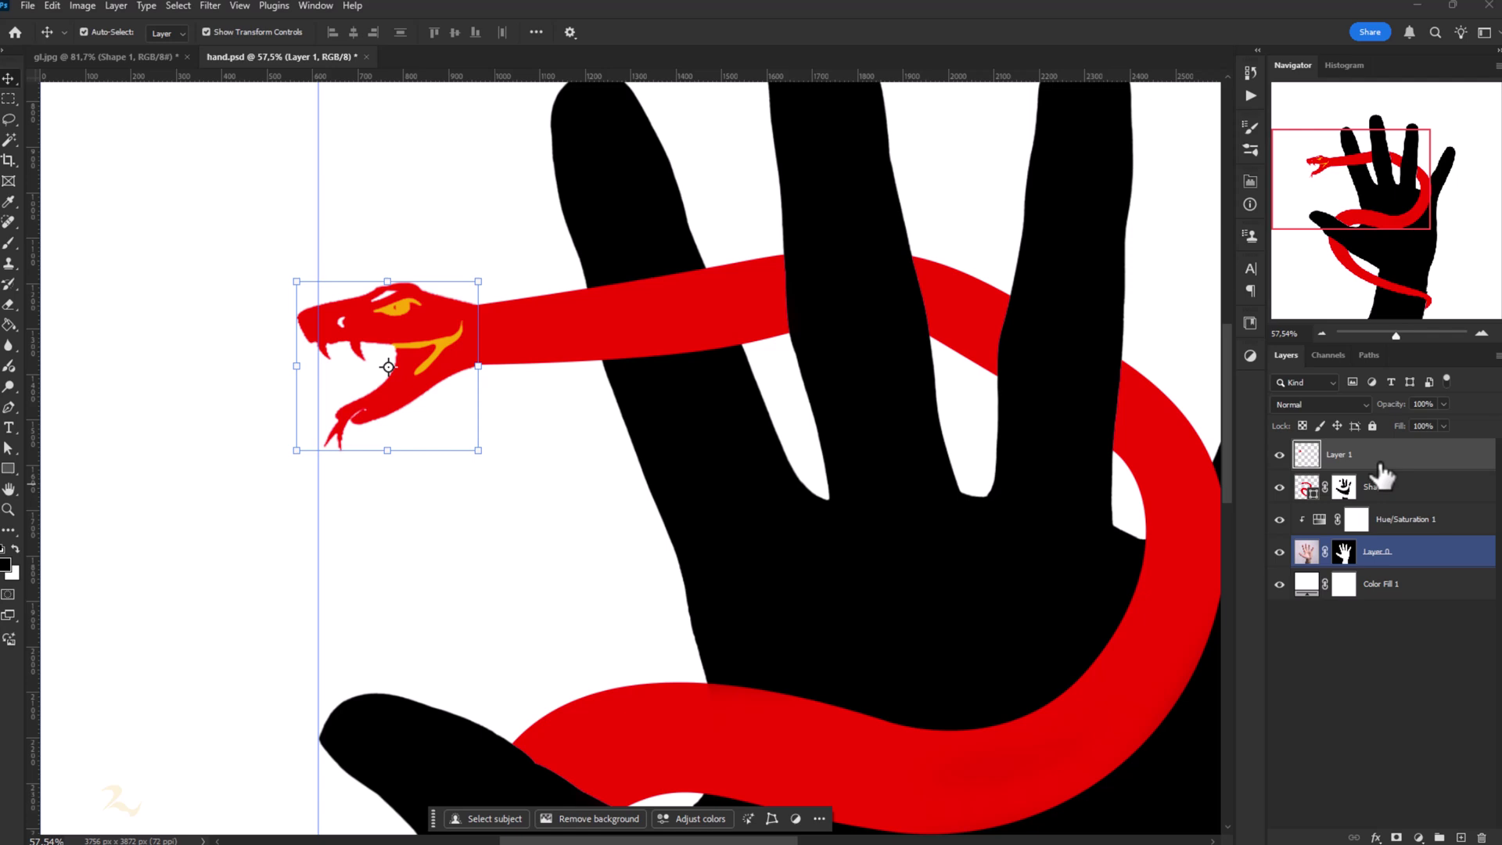
pyautogui.click(1414, 498)
pyautogui.click(1406, 589)
pyautogui.scroll(-7, 704, 460)
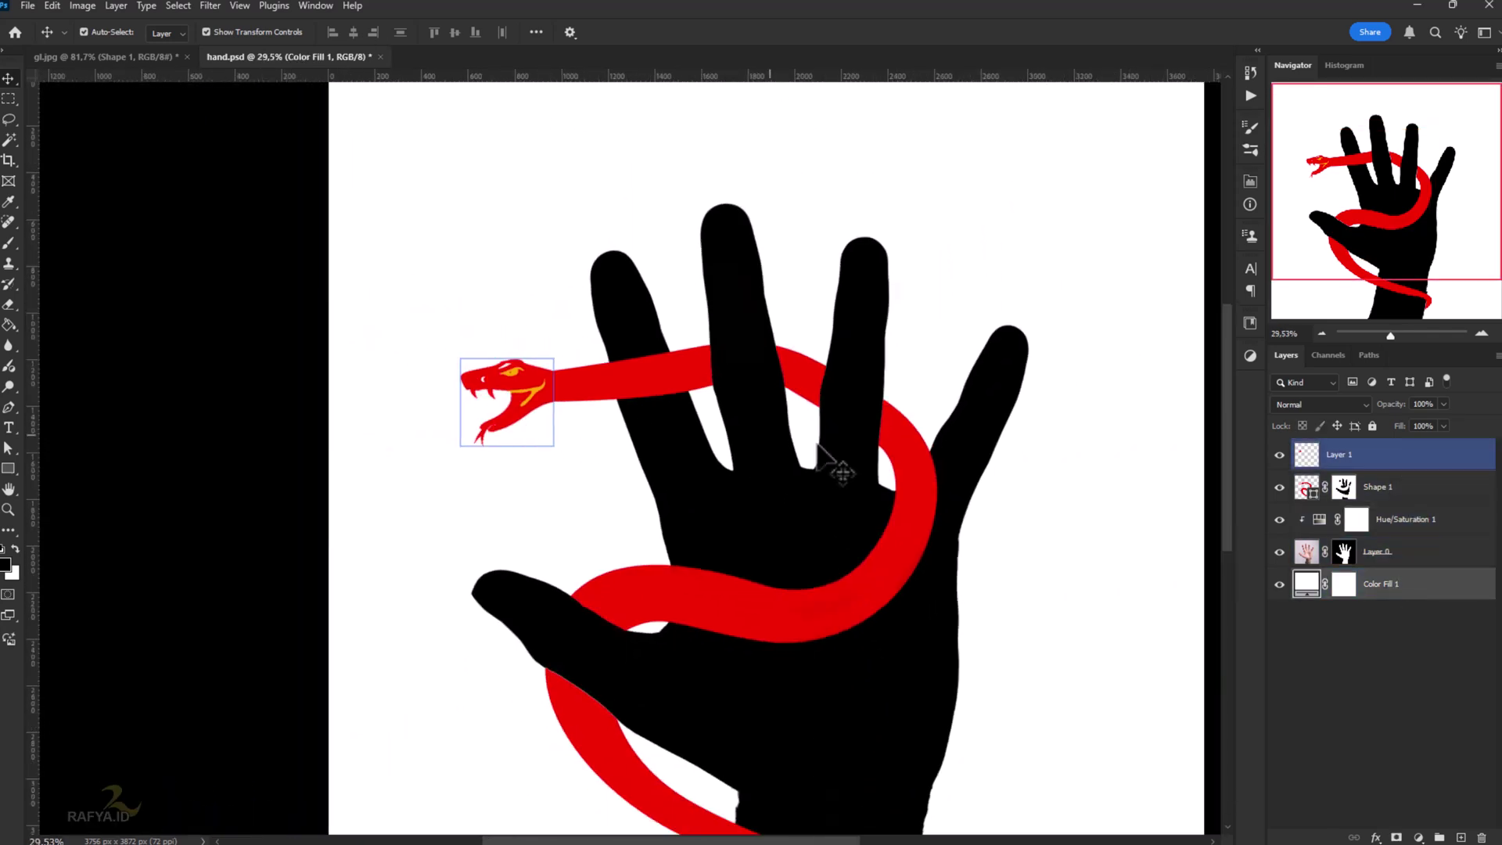
pyautogui.hotkey('ctrl', '0')
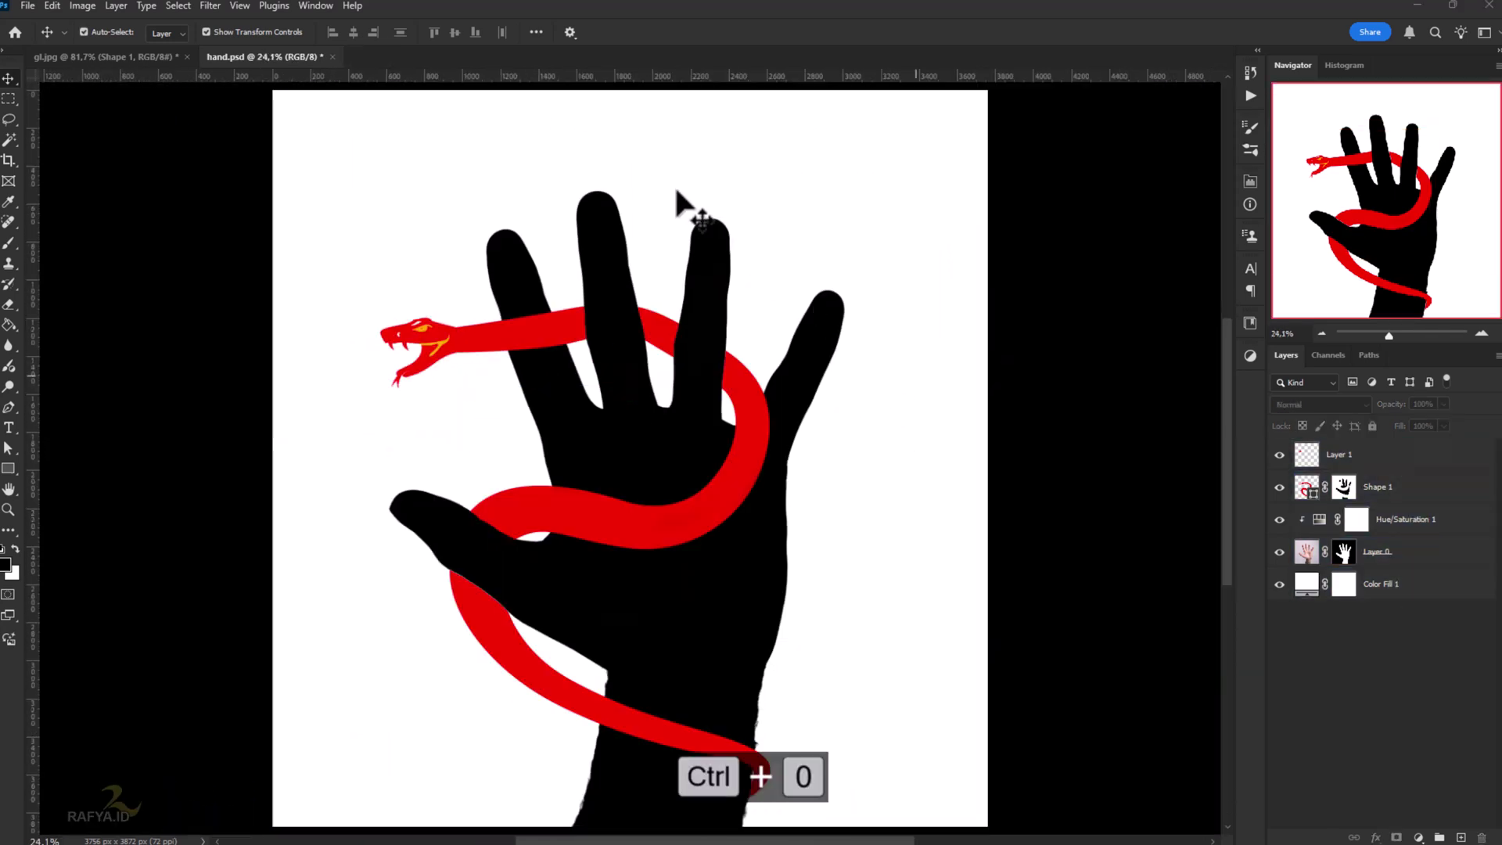
# - Save a JPEG copy of the composition named "hand snake"
pyautogui.click(28, 6)
pyautogui.click(124, 215)
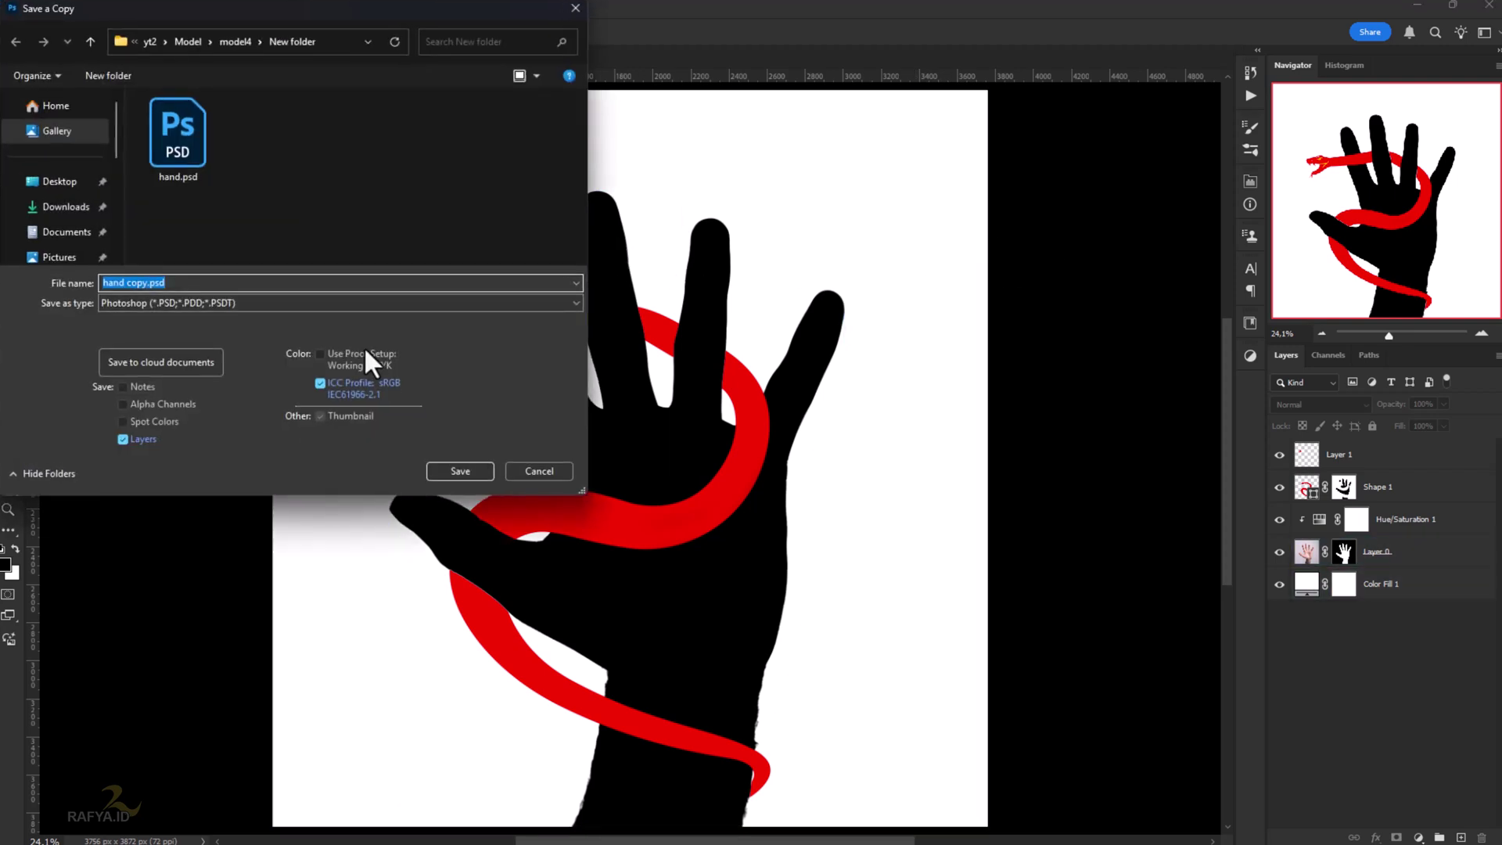
pyautogui.click(305, 304)
pyautogui.click(296, 423)
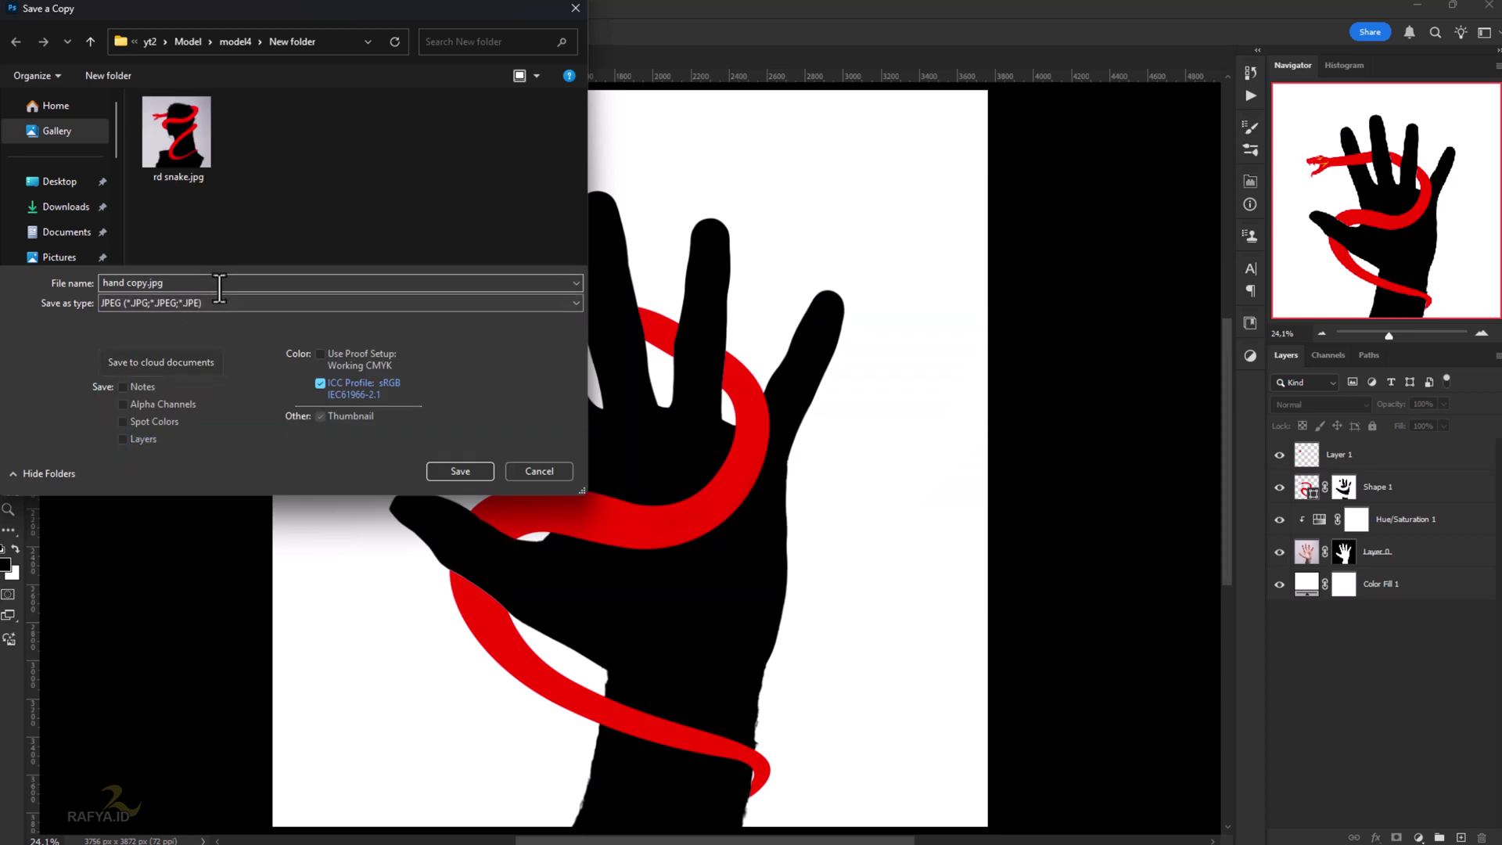
pyautogui.click(220, 287)
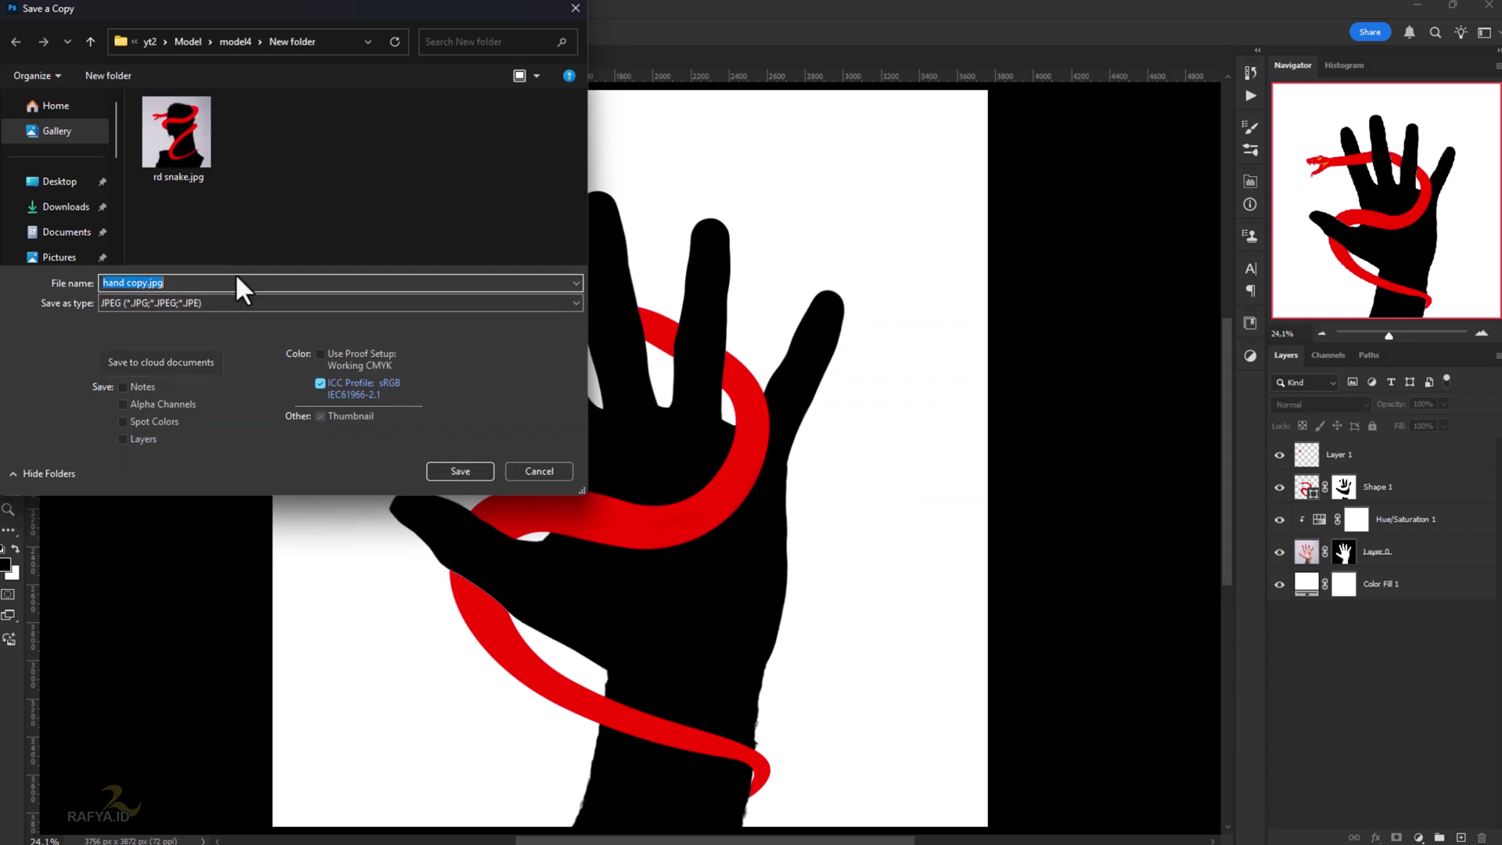
pyautogui.write('hand snake')
pyautogui.click(471, 470)
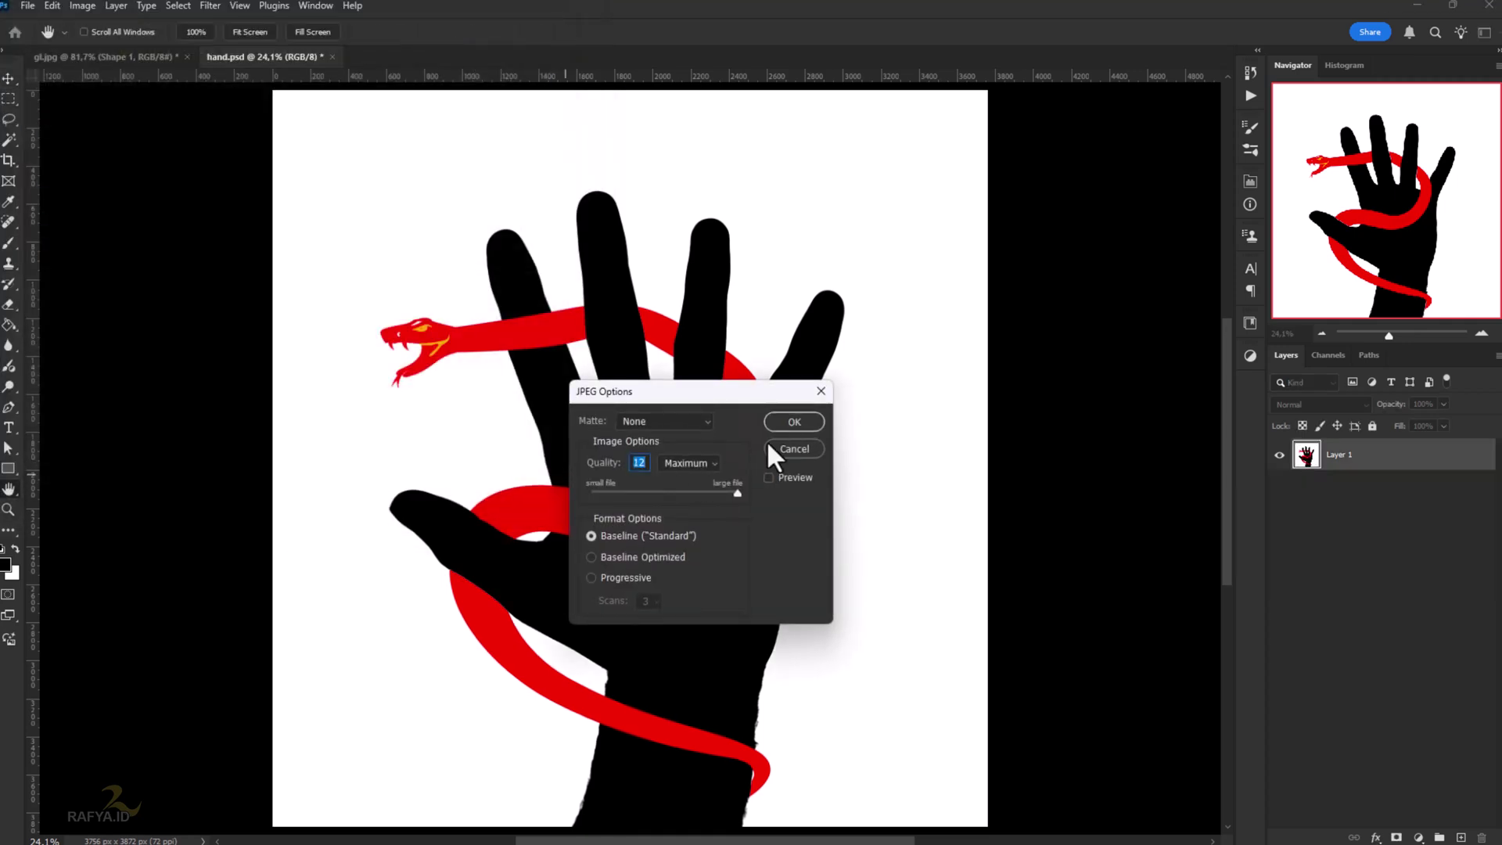
pyautogui.click(771, 438)
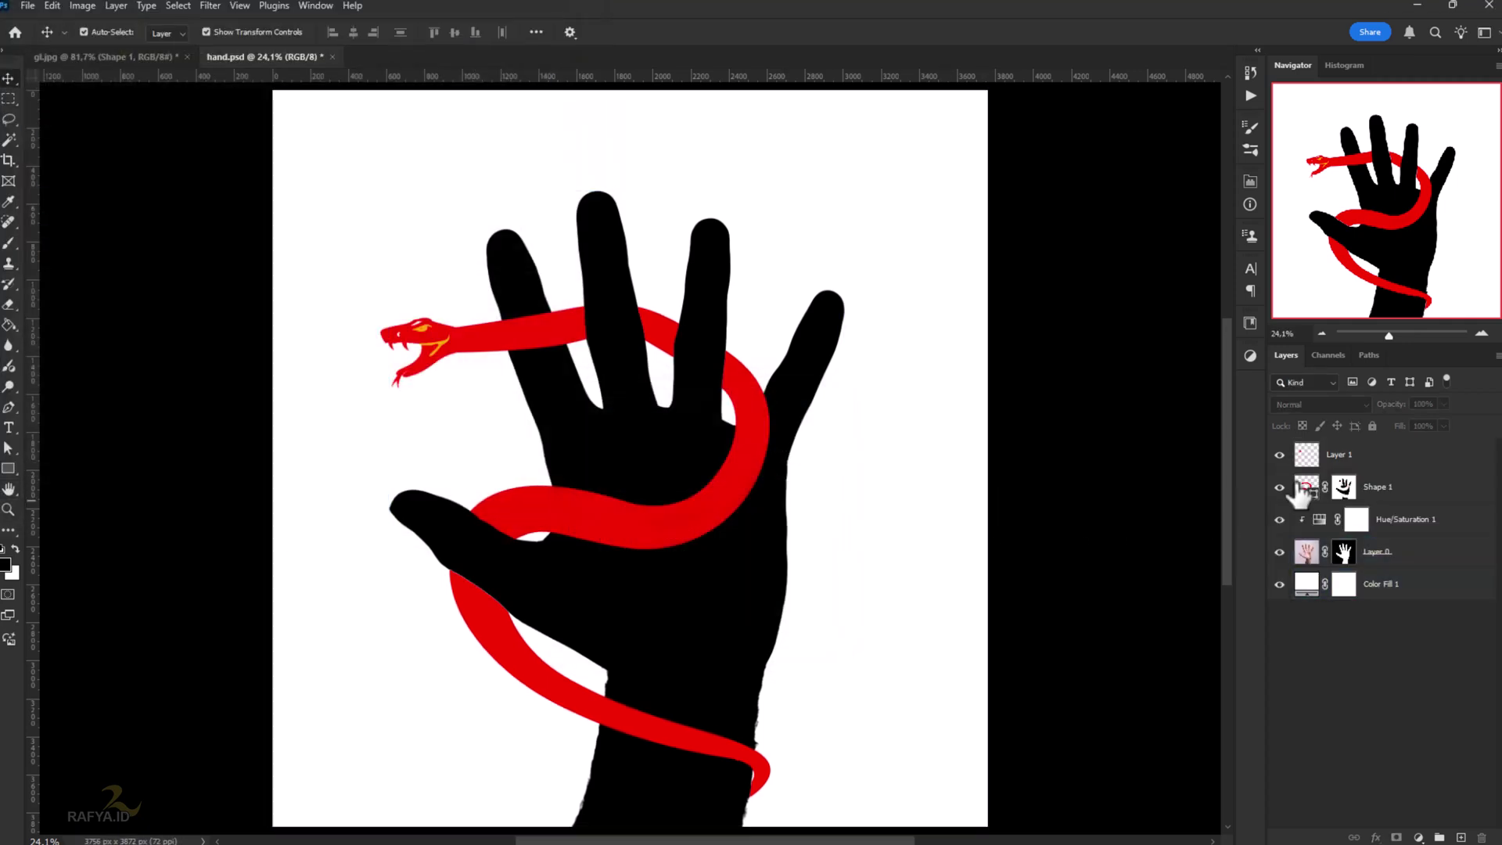
# - Group the layers from Layer 1 down to the hand layer and hide the group
pyautogui.click(1354, 458)
pyautogui.keyDown('shift'); pyautogui.click(1385, 550); pyautogui.keyUp('shift')
pyautogui.hotkey('ctrl', 'g')
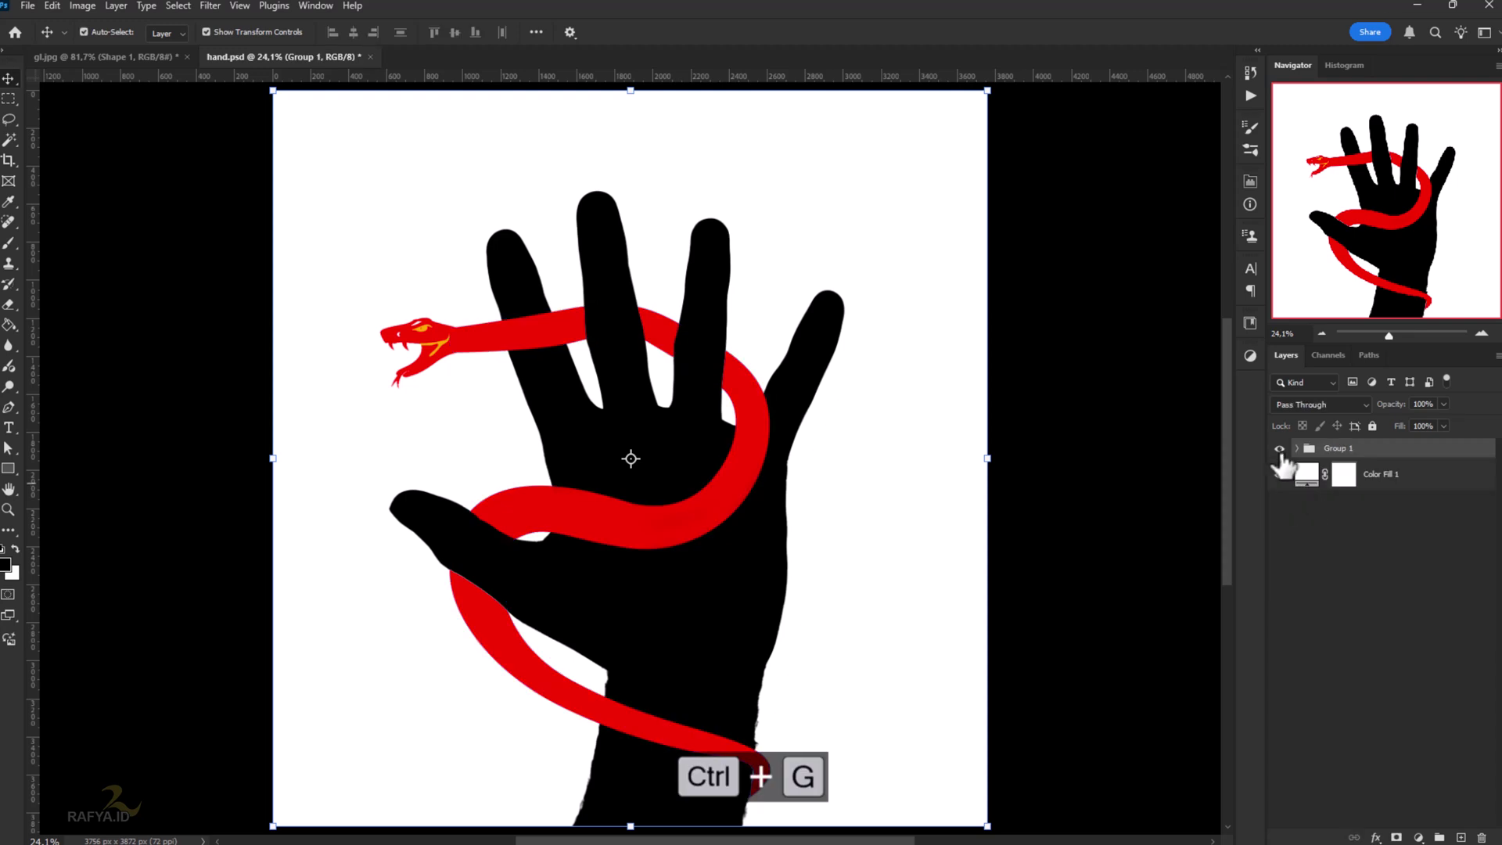
pyautogui.click(1279, 448)
# - Generate an image above the group from the prompt "glowing semi-transparent red snake isolated in white background" and choose the second variation
pyautogui.click(1395, 475)
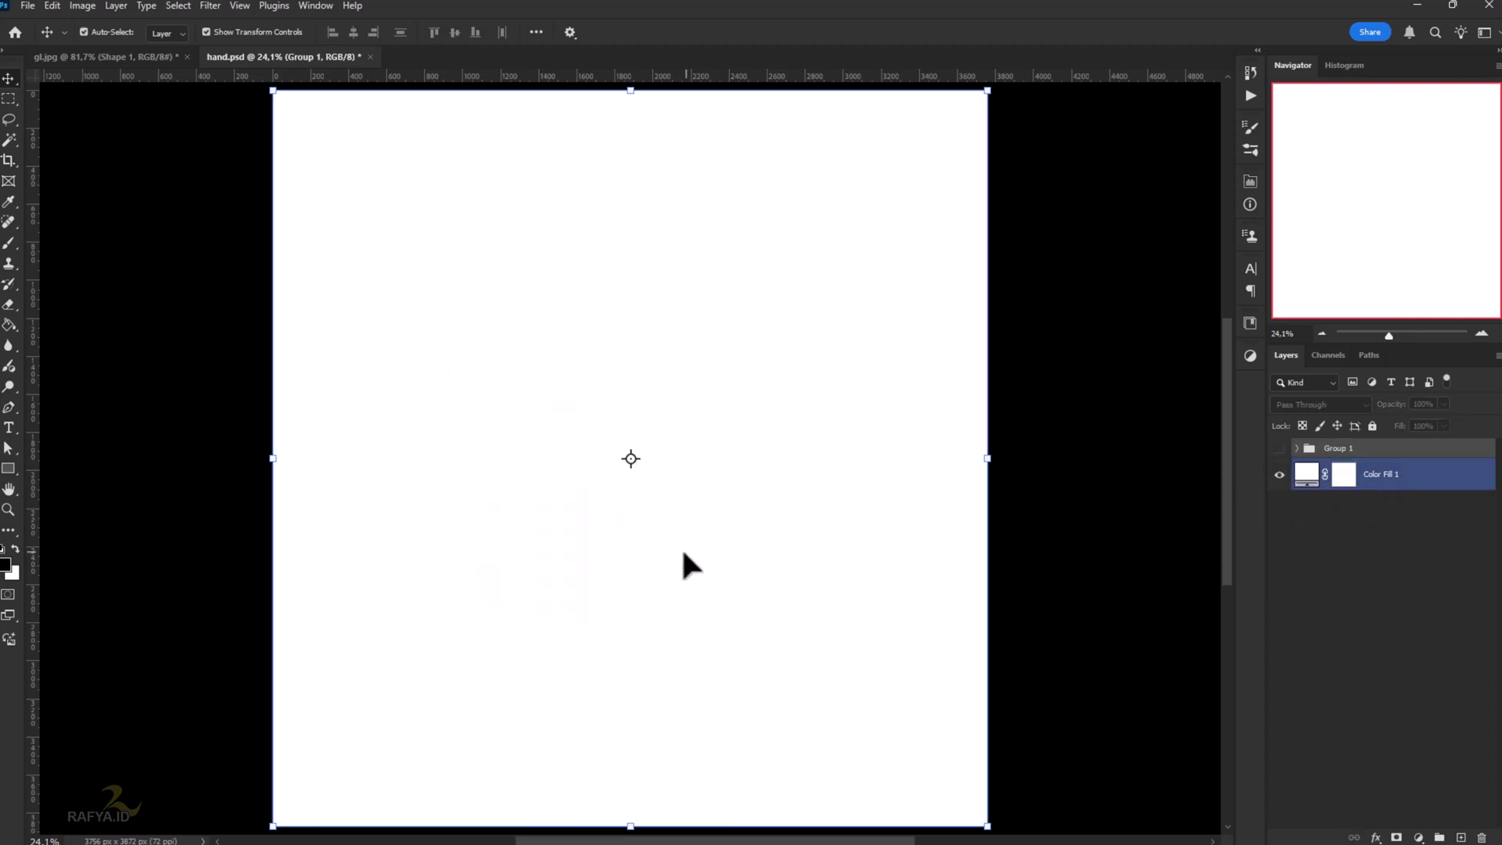
pyautogui.click(8, 637)
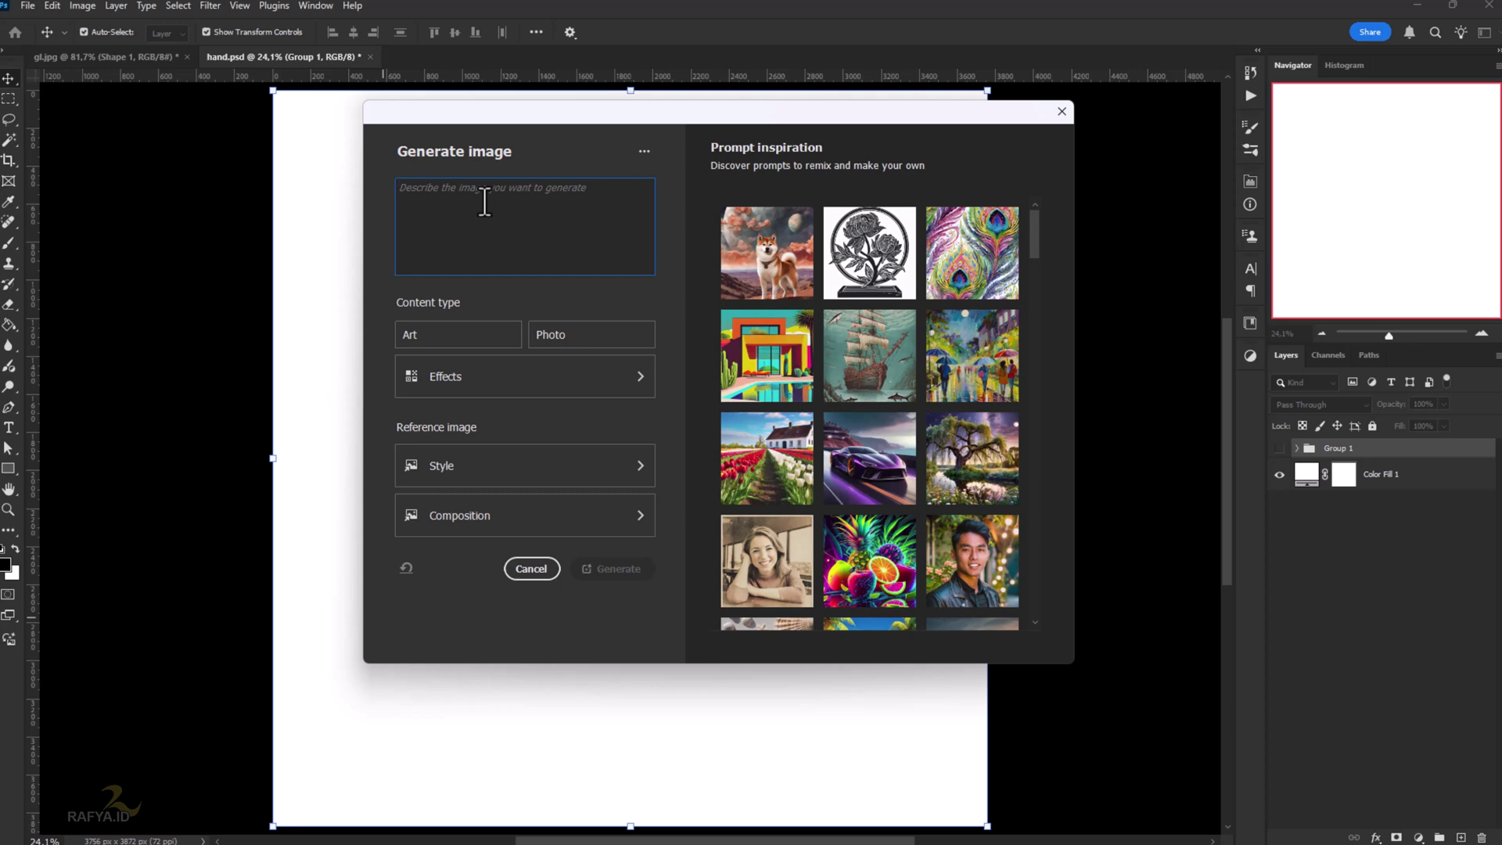
pyautogui.write('glowing')
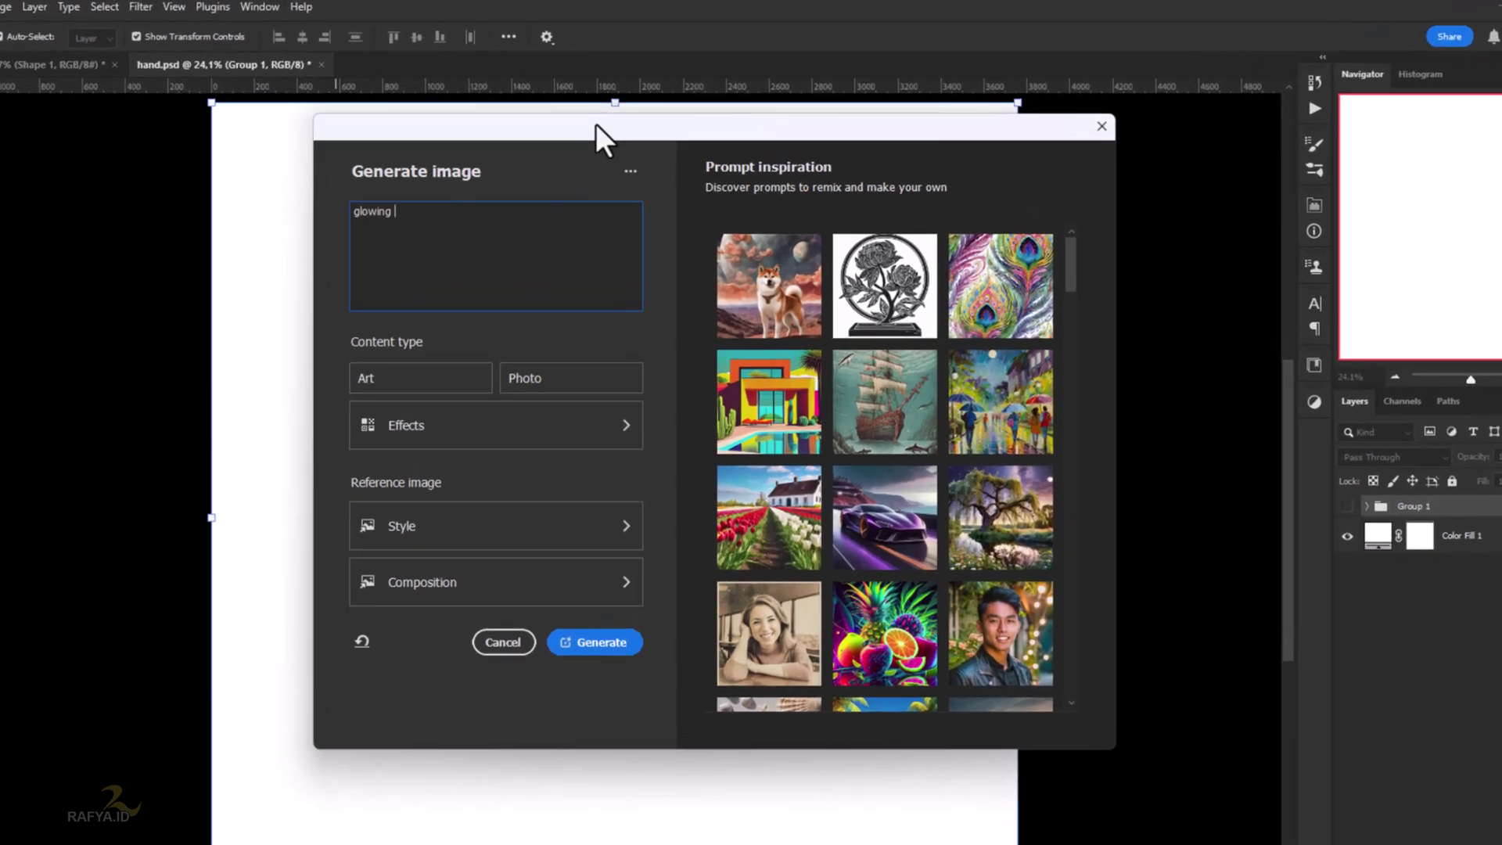
pyautogui.write(' semi-transparent')
pyautogui.write(' red snake')
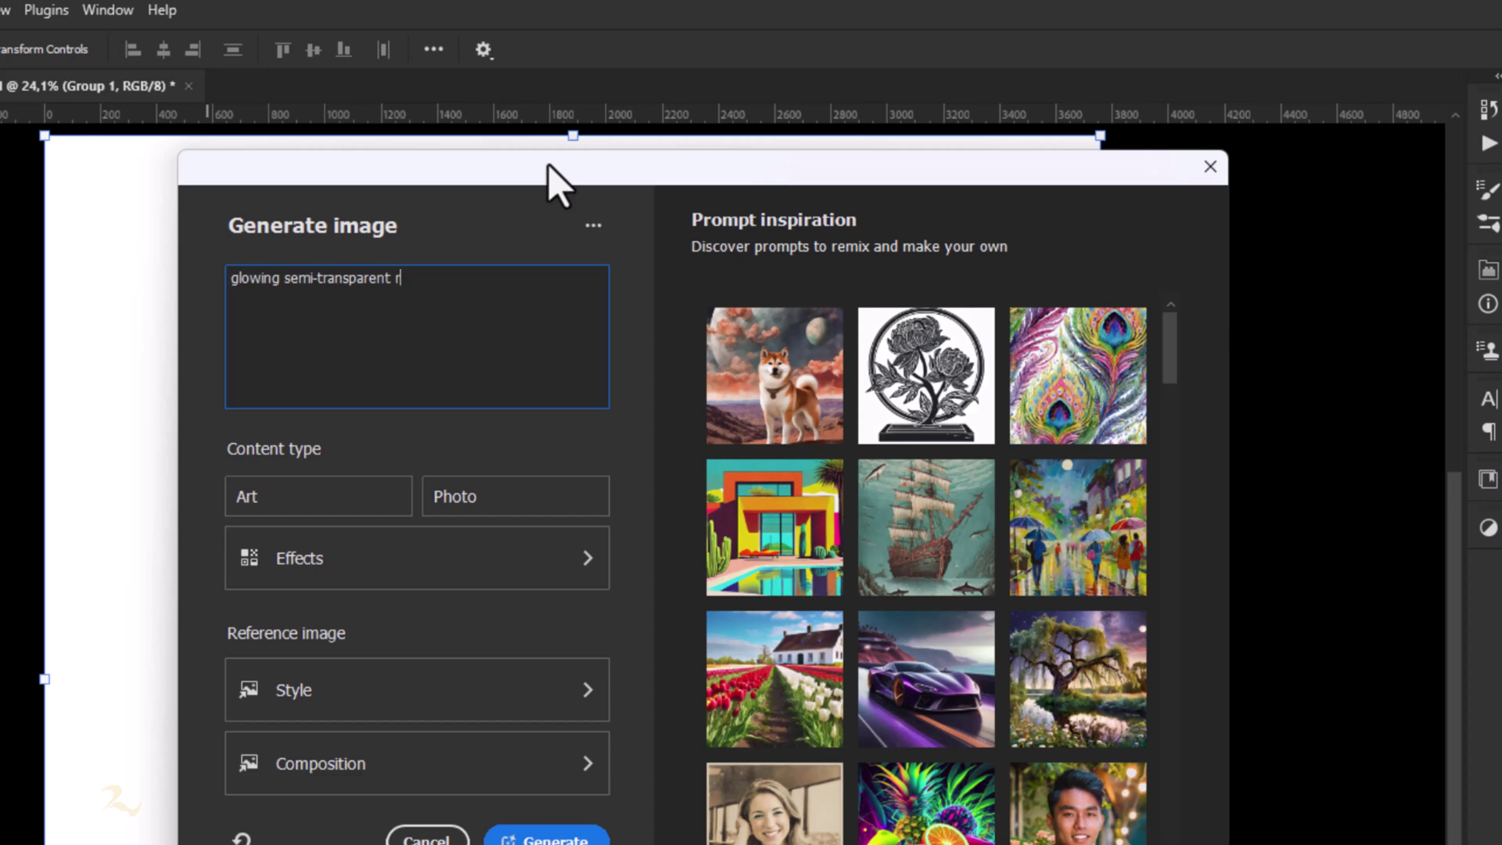
pyautogui.write(' isolated in white background')
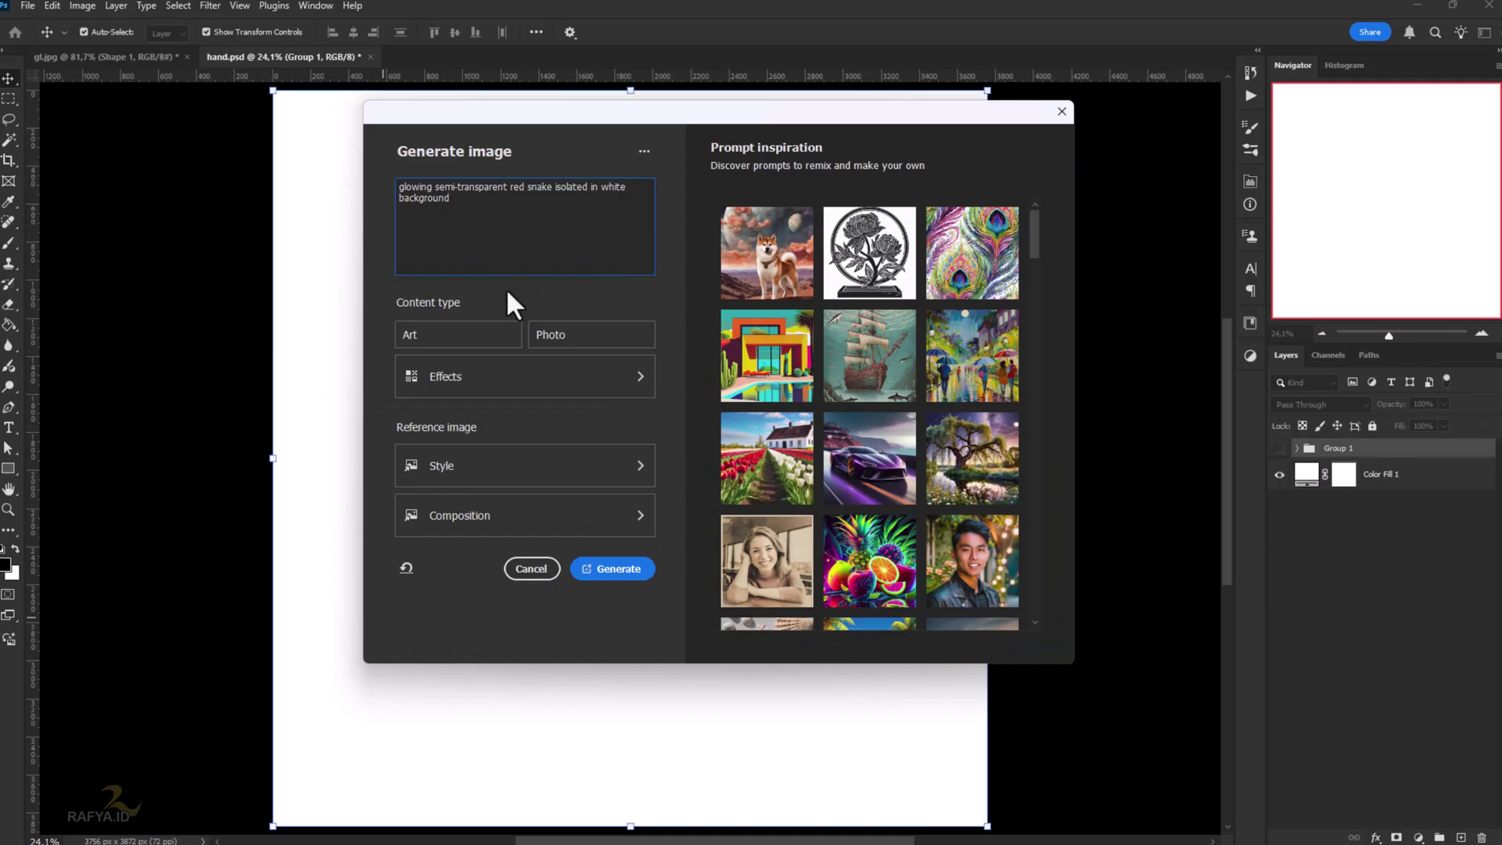
pyautogui.click(622, 569)
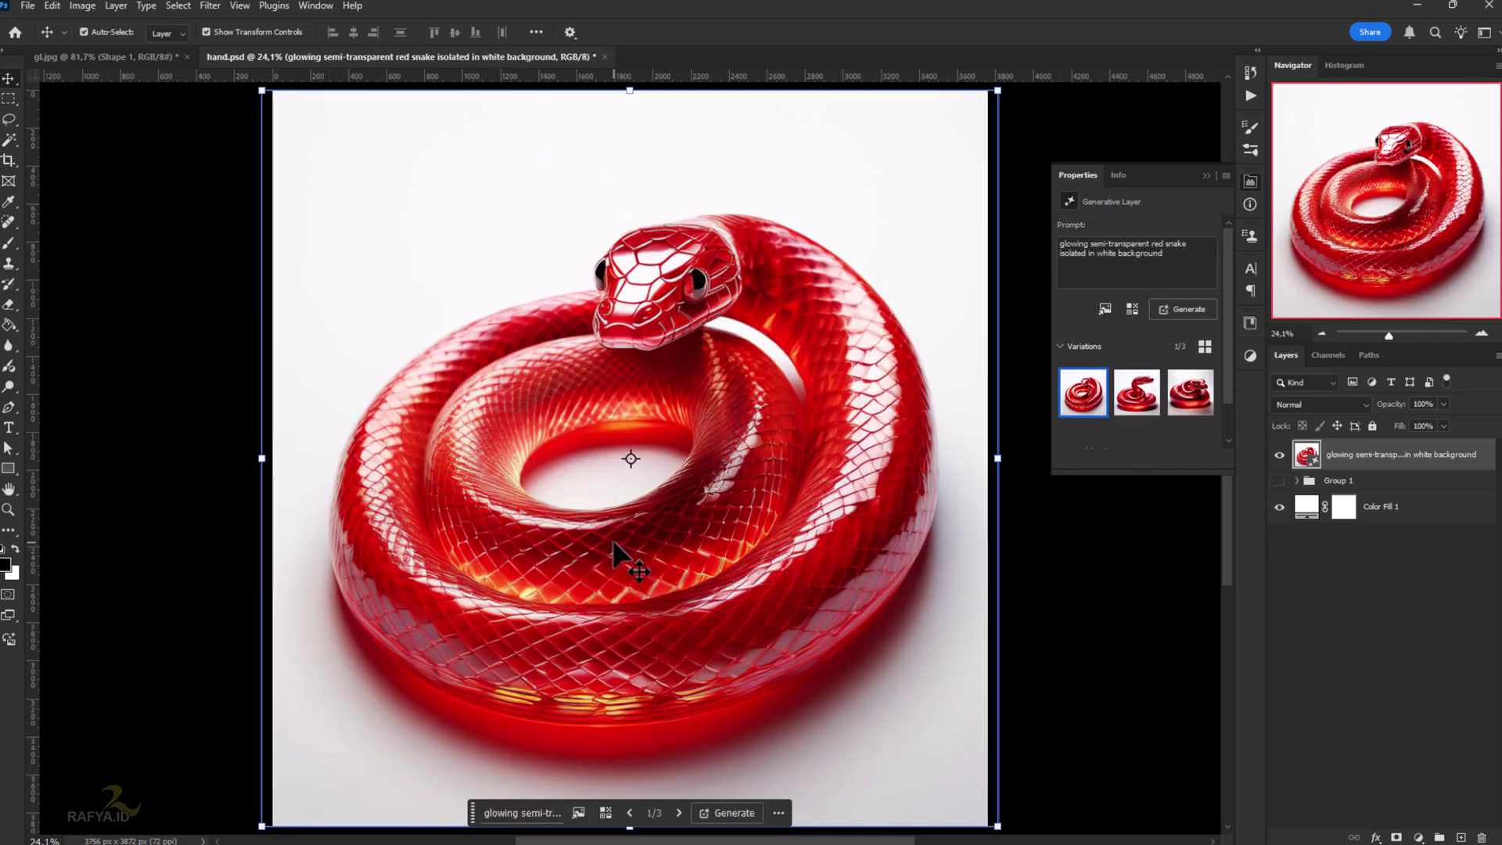
pyautogui.click(1126, 399)
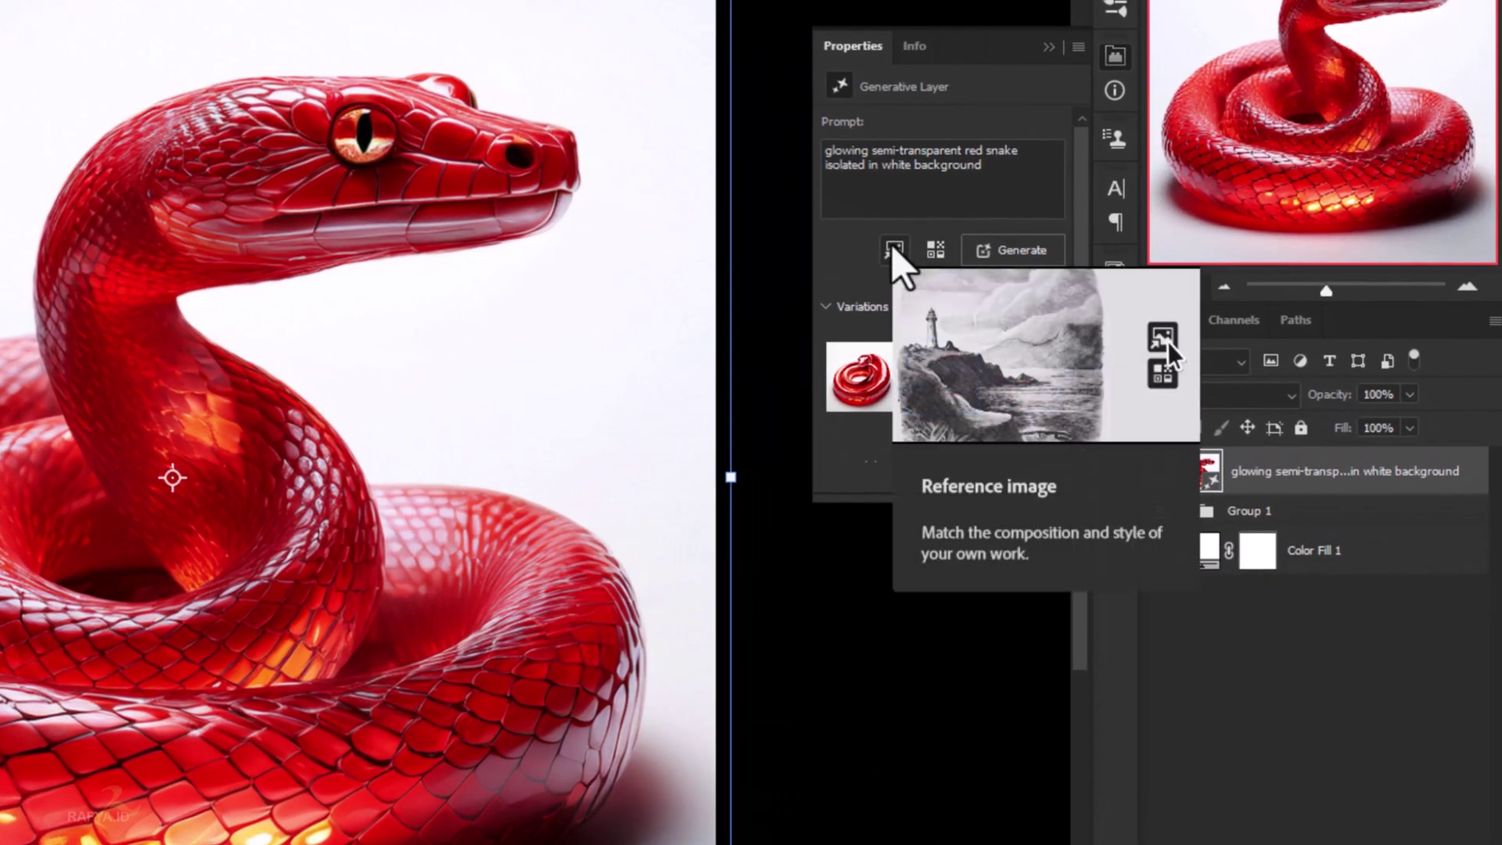
# - Set "hand snake.jpg" as the composition reference image for the generative snake layer
pyautogui.click(894, 250)
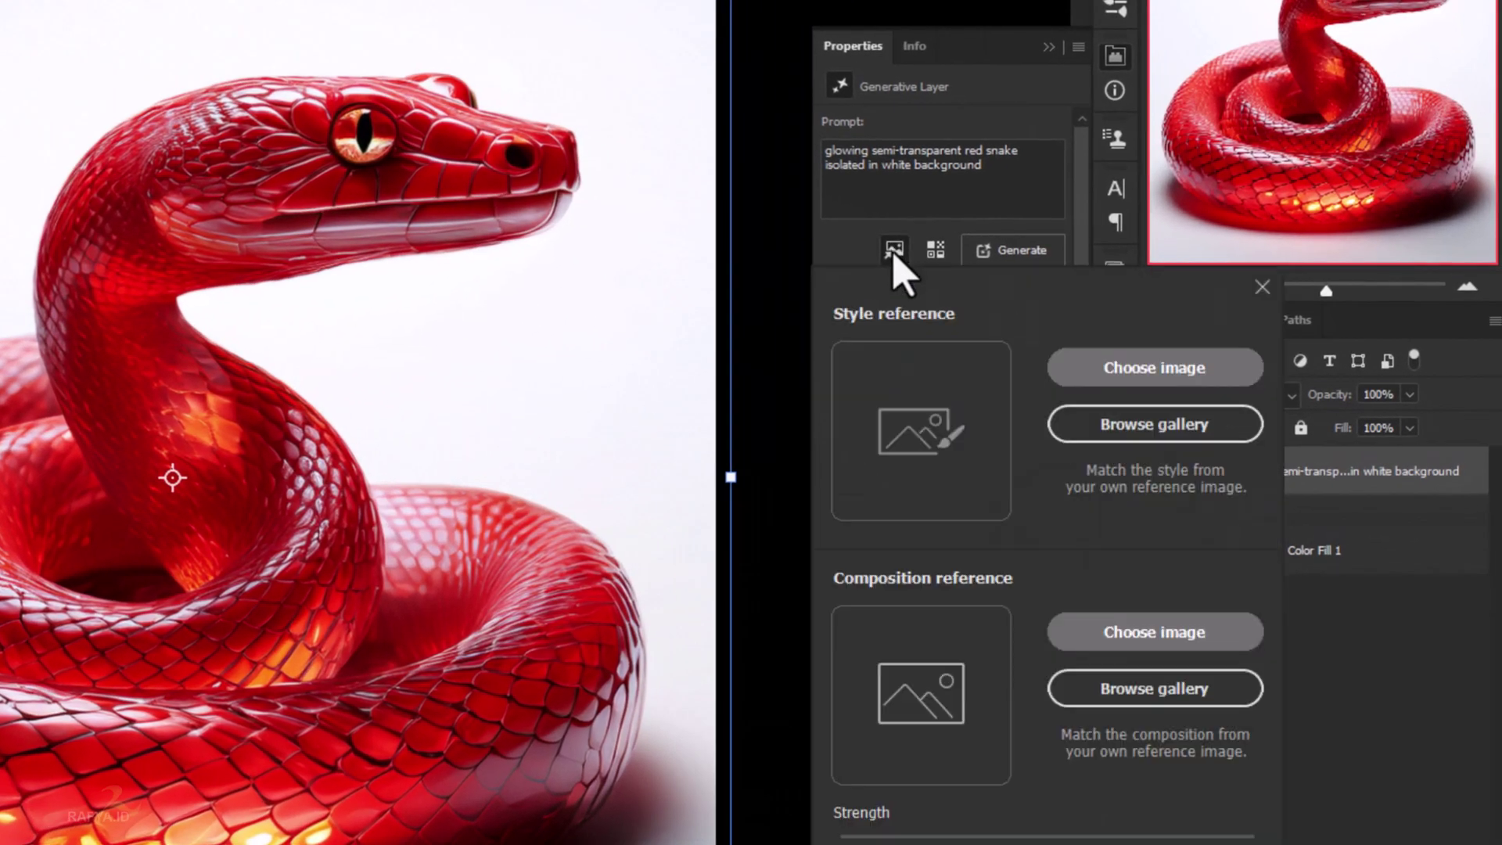
pyautogui.click(1119, 626)
pyautogui.click(874, 478)
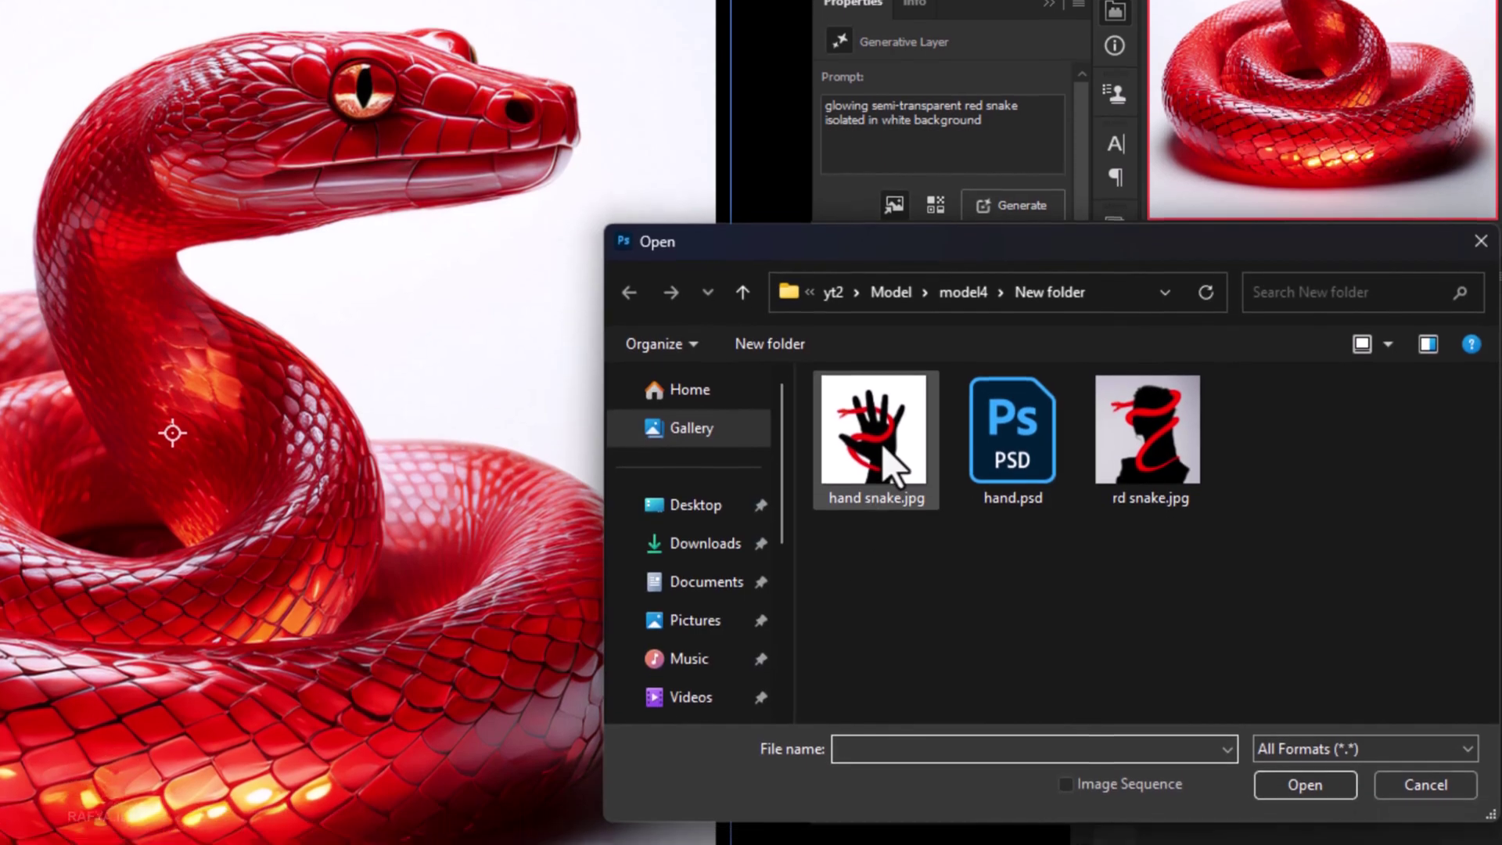
pyautogui.click(1305, 727)
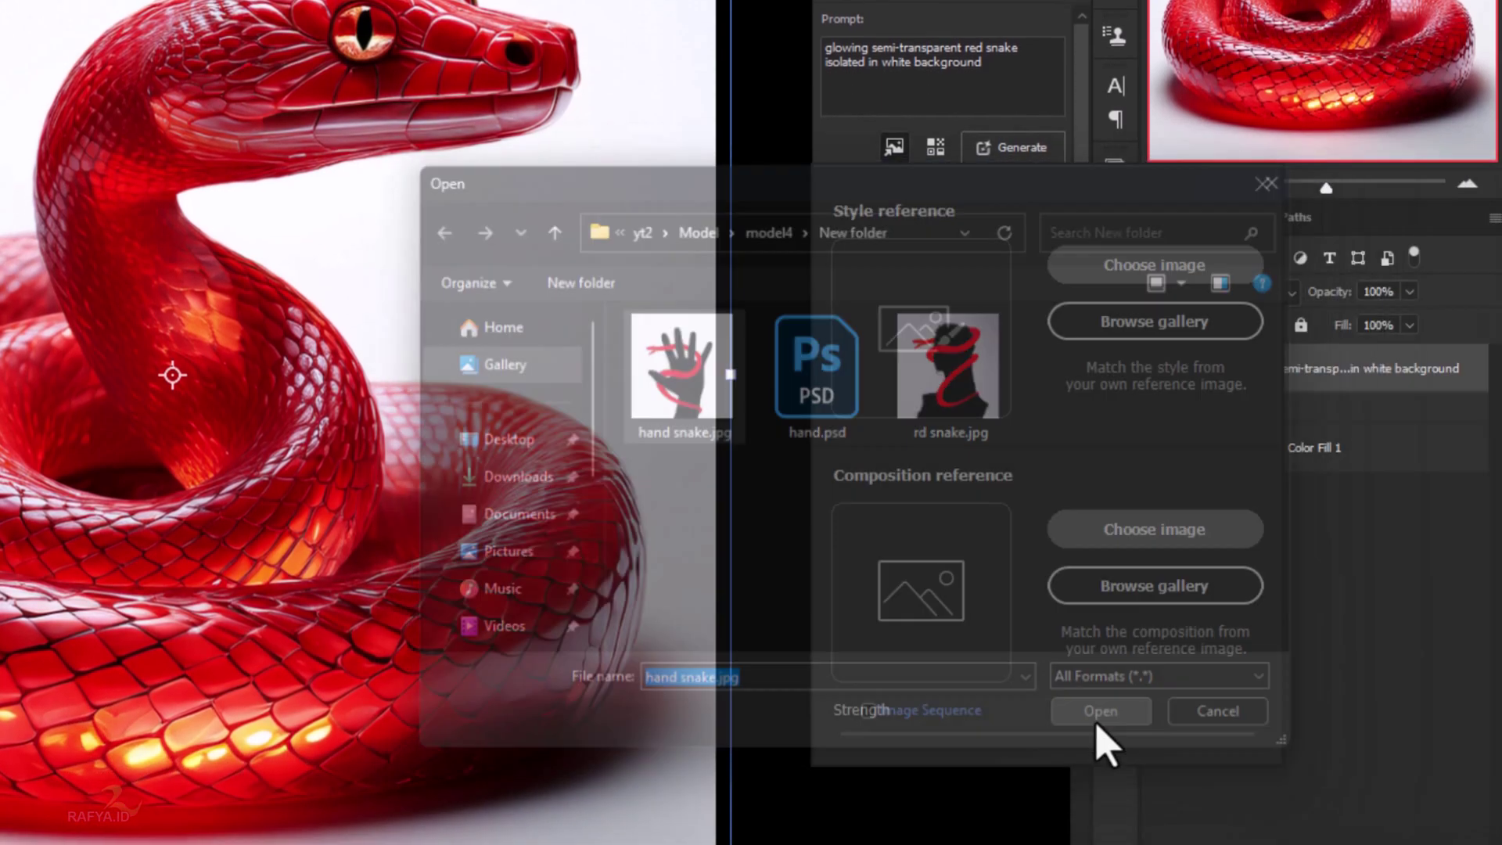
# - Apply the Cinematic theme effect to the generative layer with Art as the content type
pyautogui.click(937, 146)
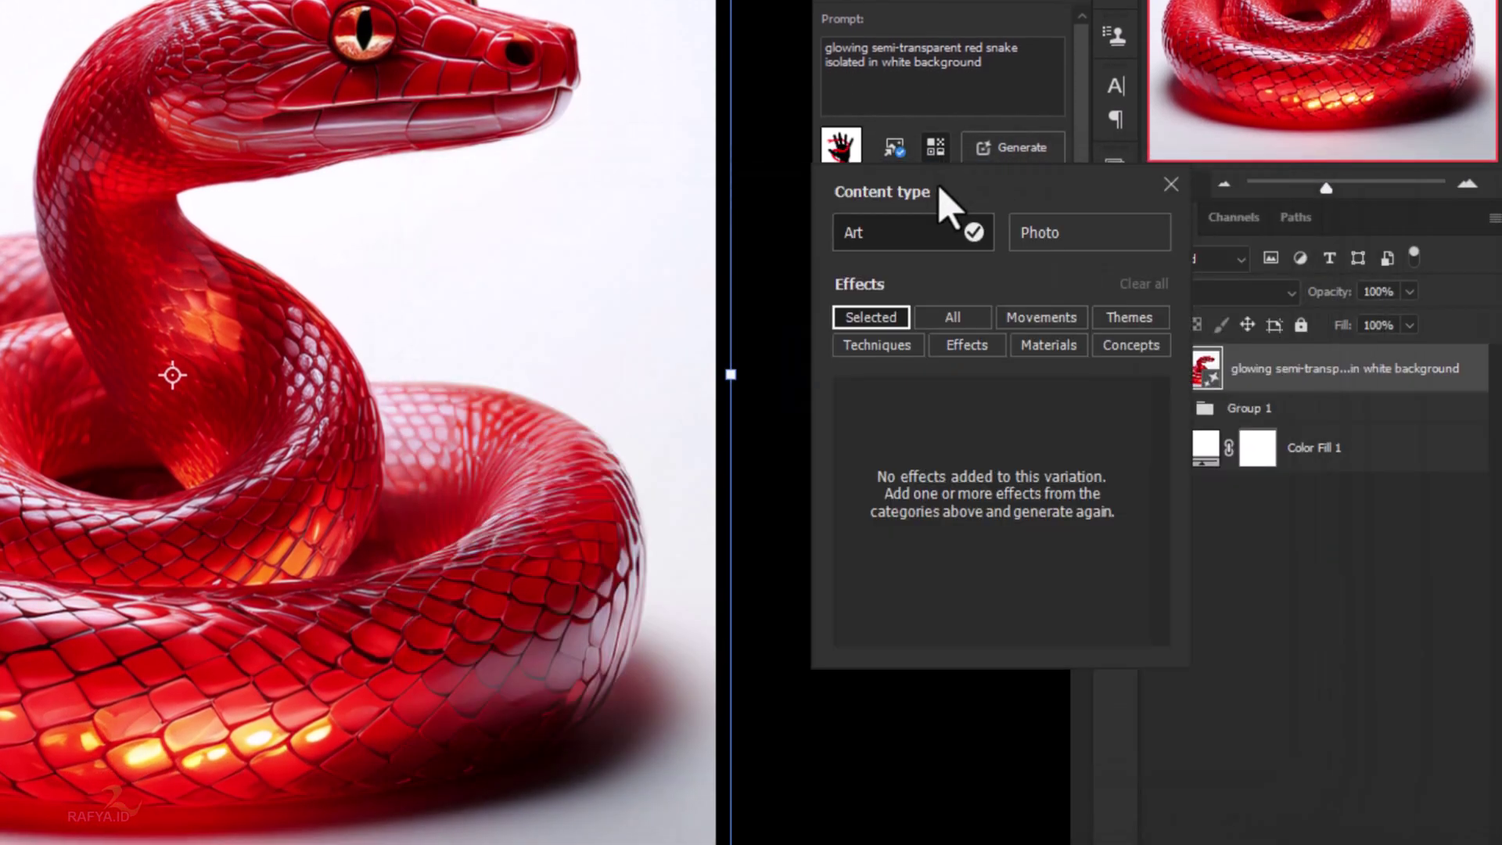
pyautogui.click(1131, 319)
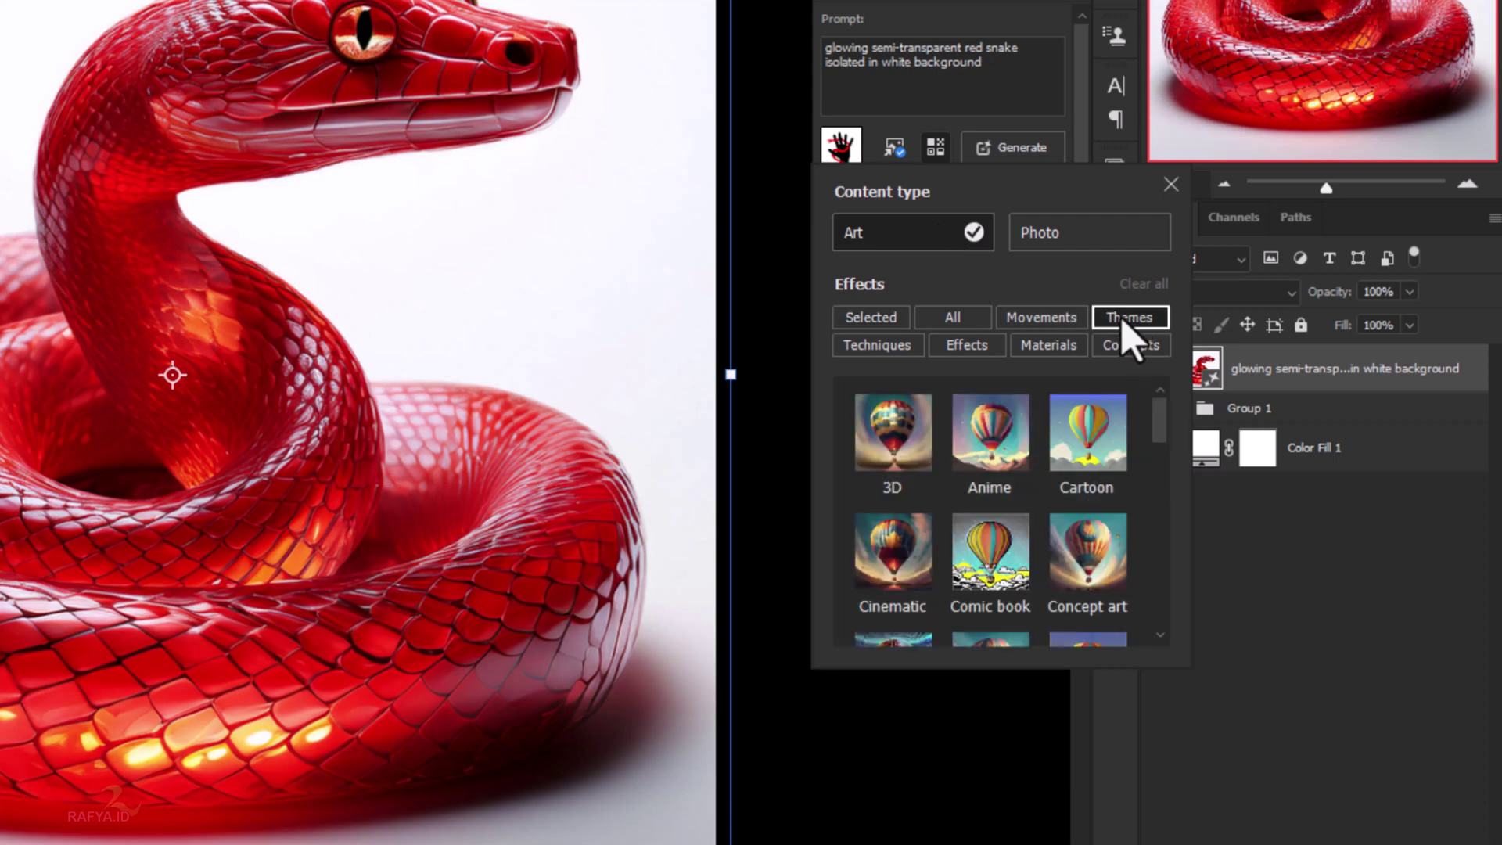
pyautogui.click(897, 569)
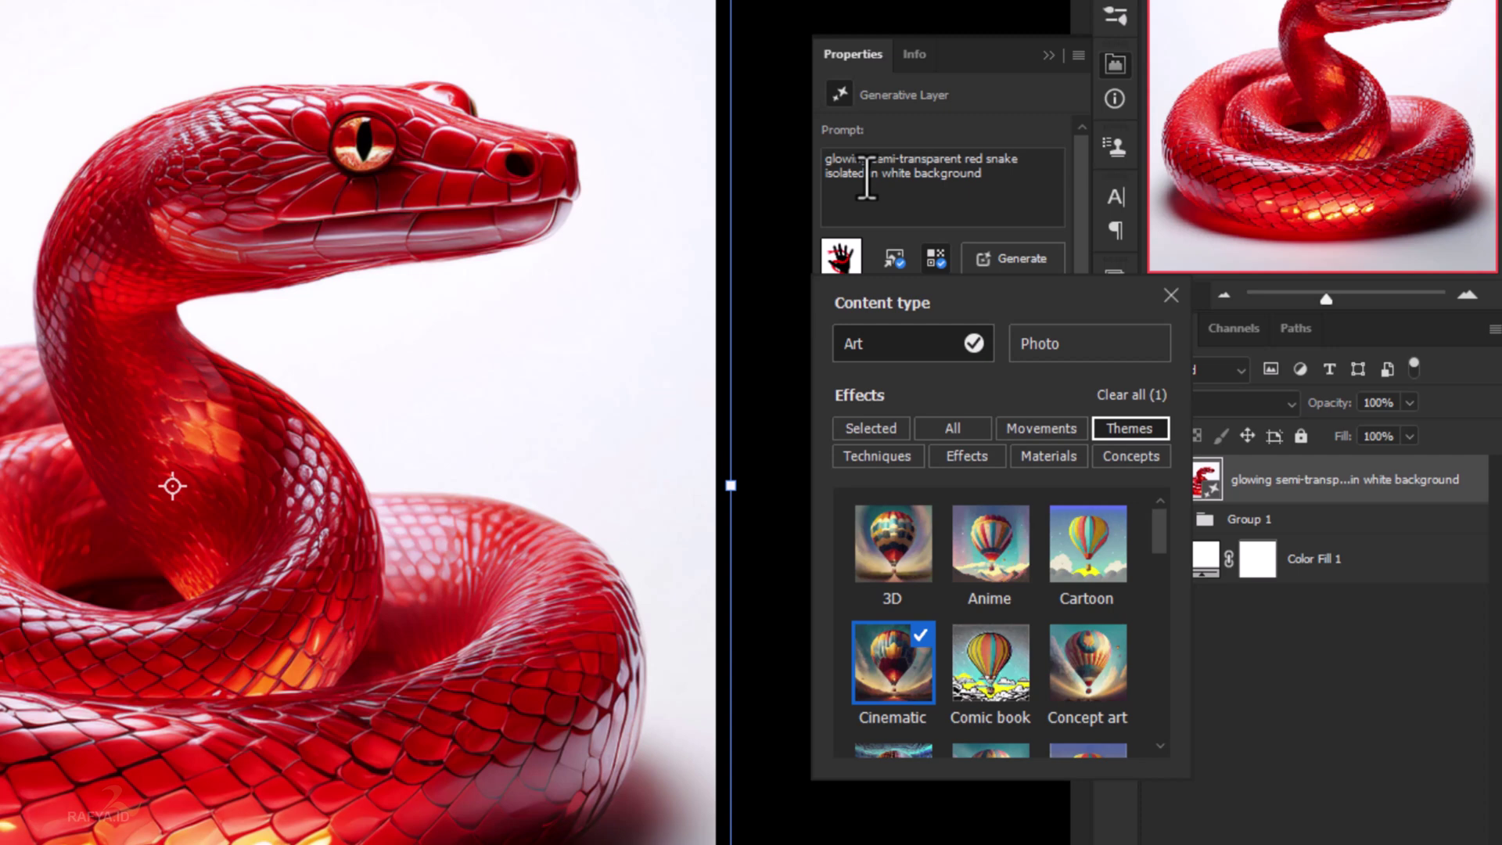
# - Change the prompt to "glowing semi-transparent red snake coiled on hand, in dark blue background" and generate new variations
pyautogui.doubleClick(867, 63)
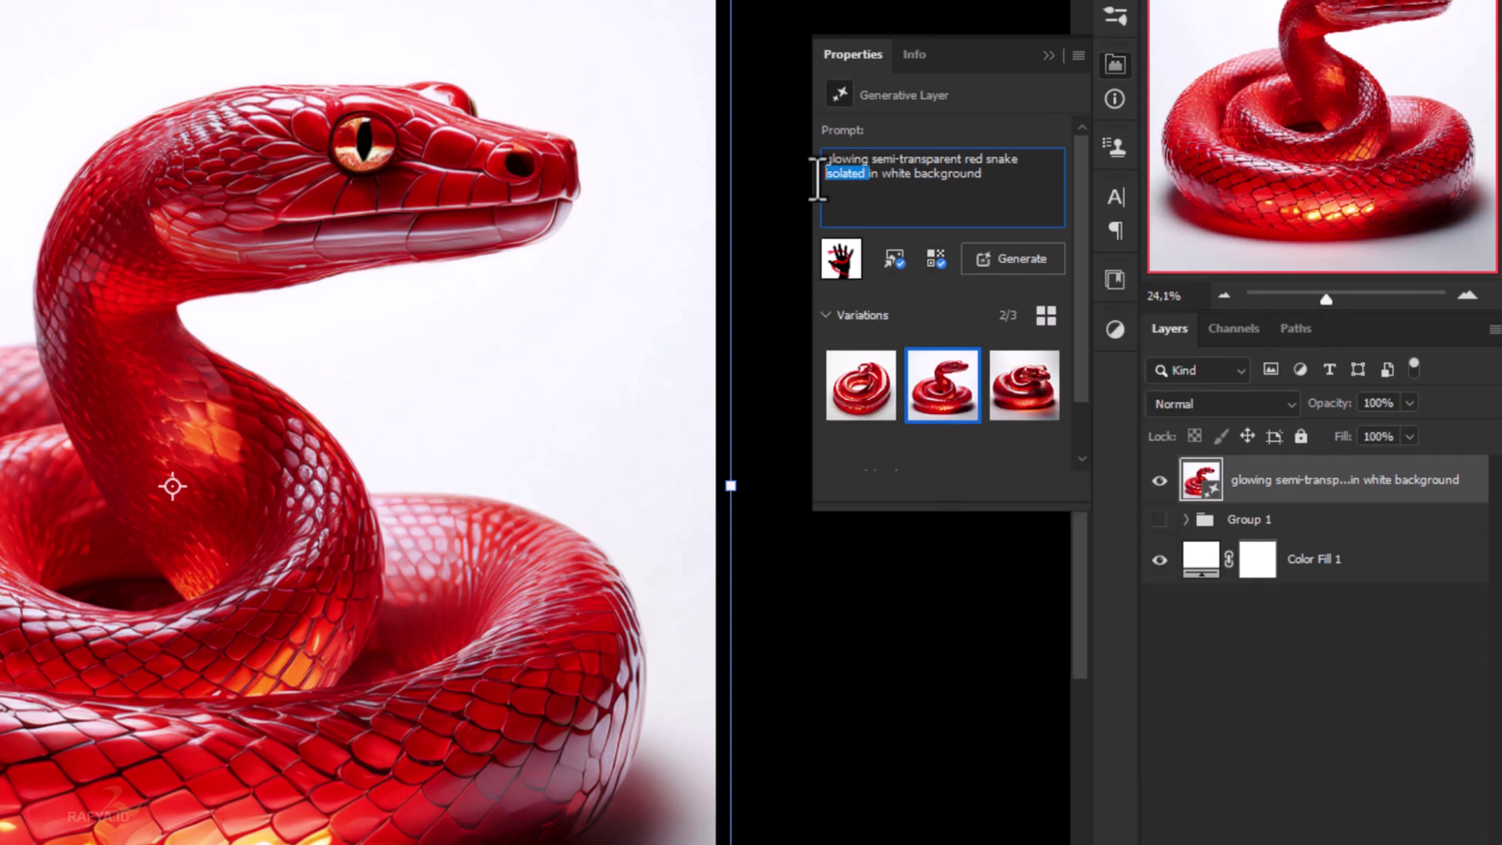
pyautogui.write('o')
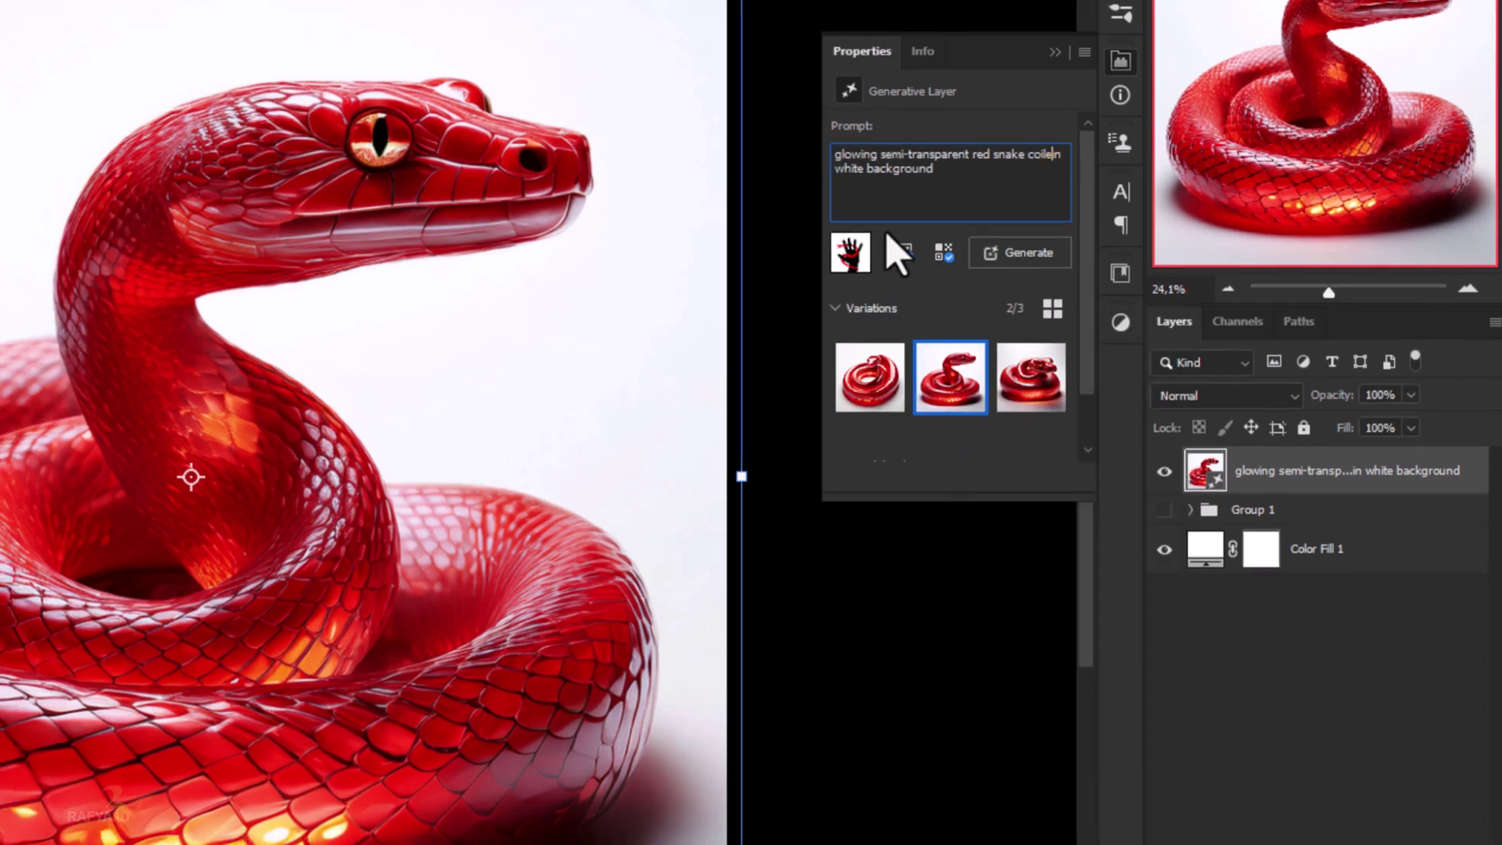
pyautogui.write('oiled ')
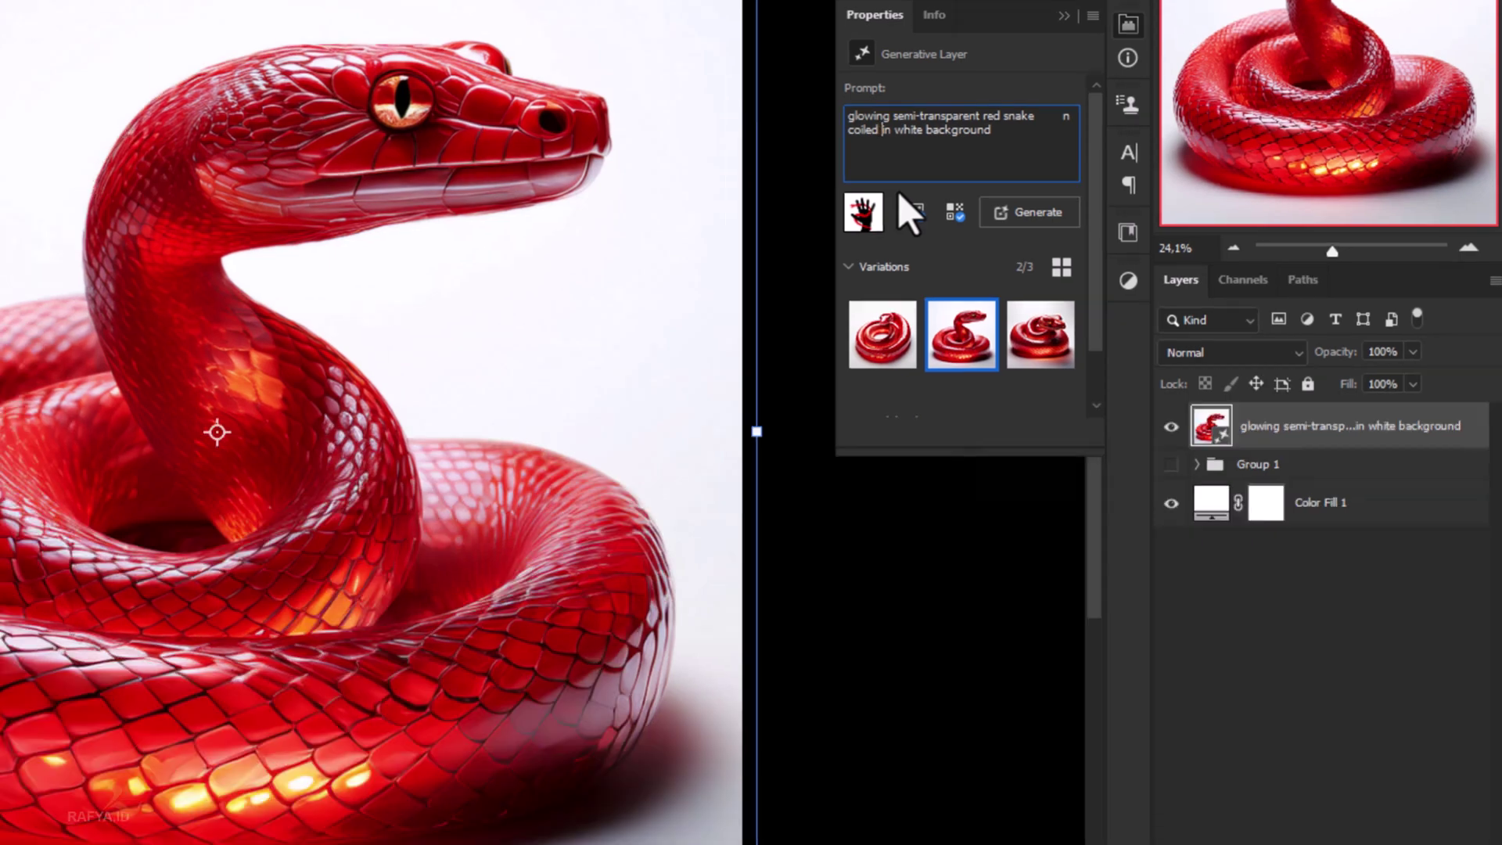
pyautogui.write('on hand,')
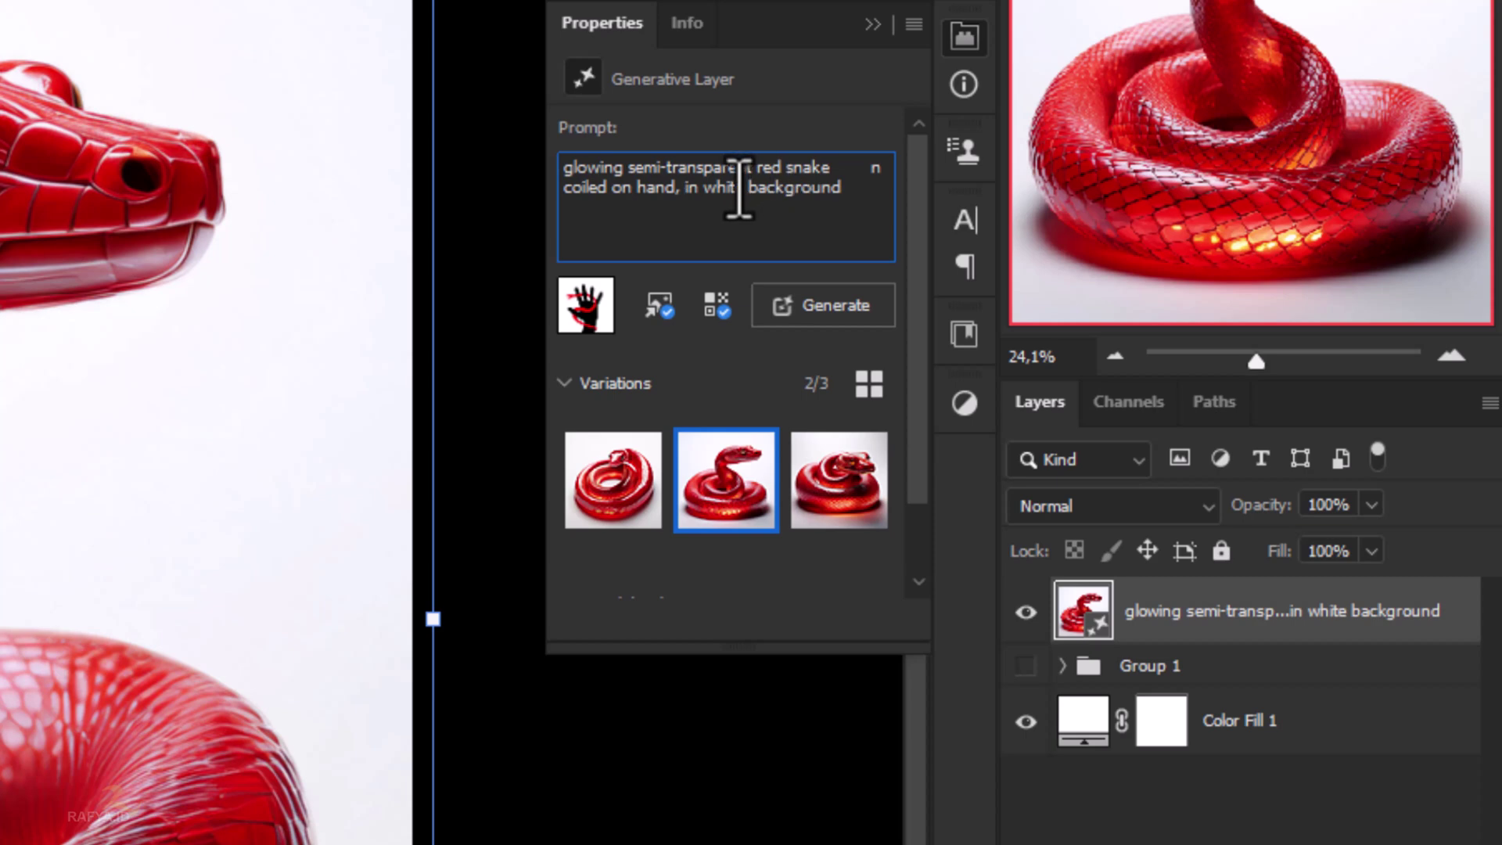
pyautogui.doubleClick(726, 188)
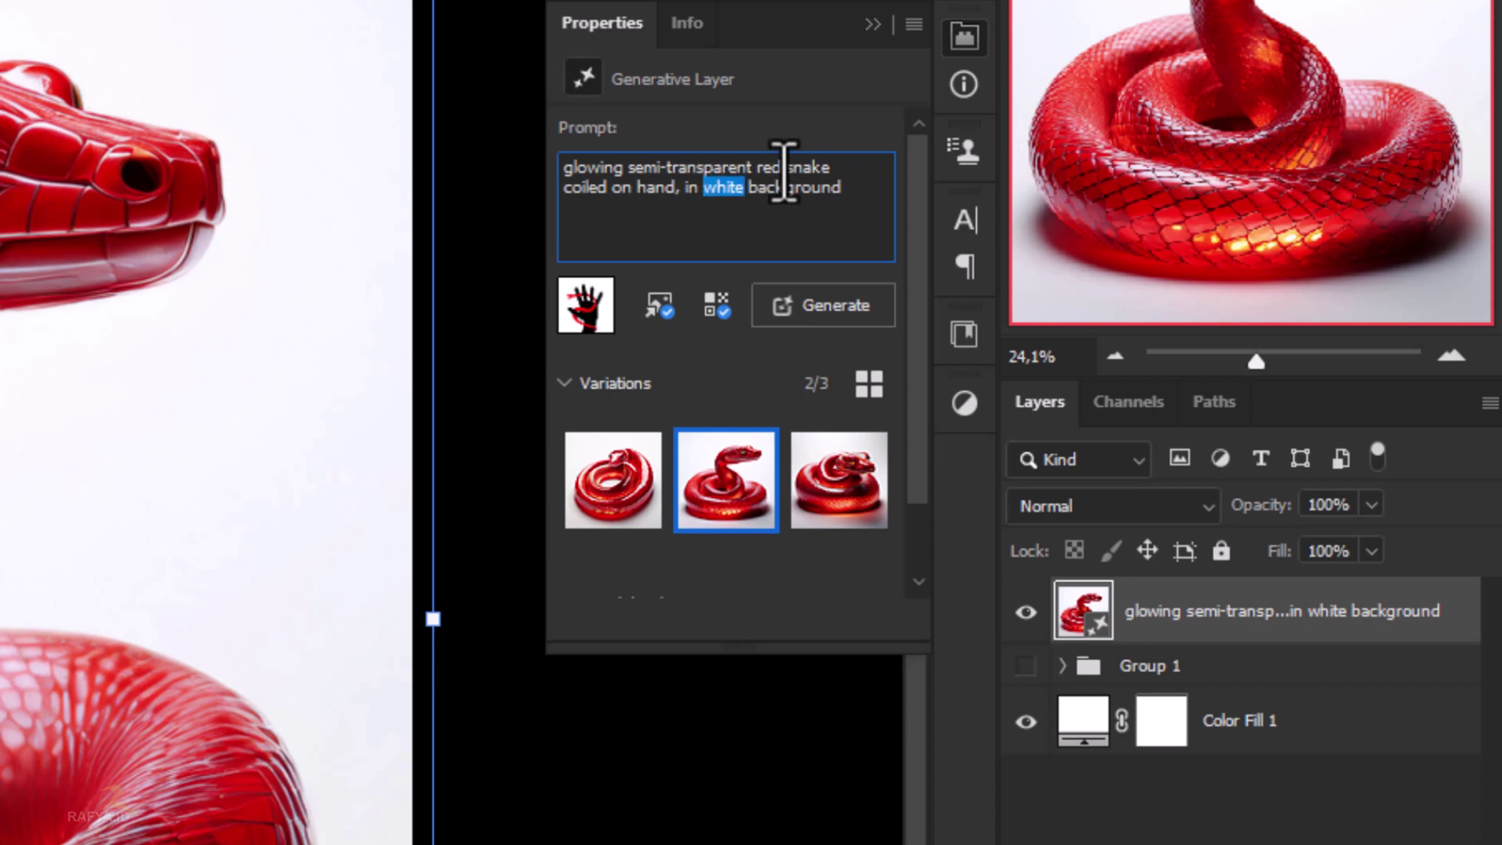
pyautogui.write('dark blu')
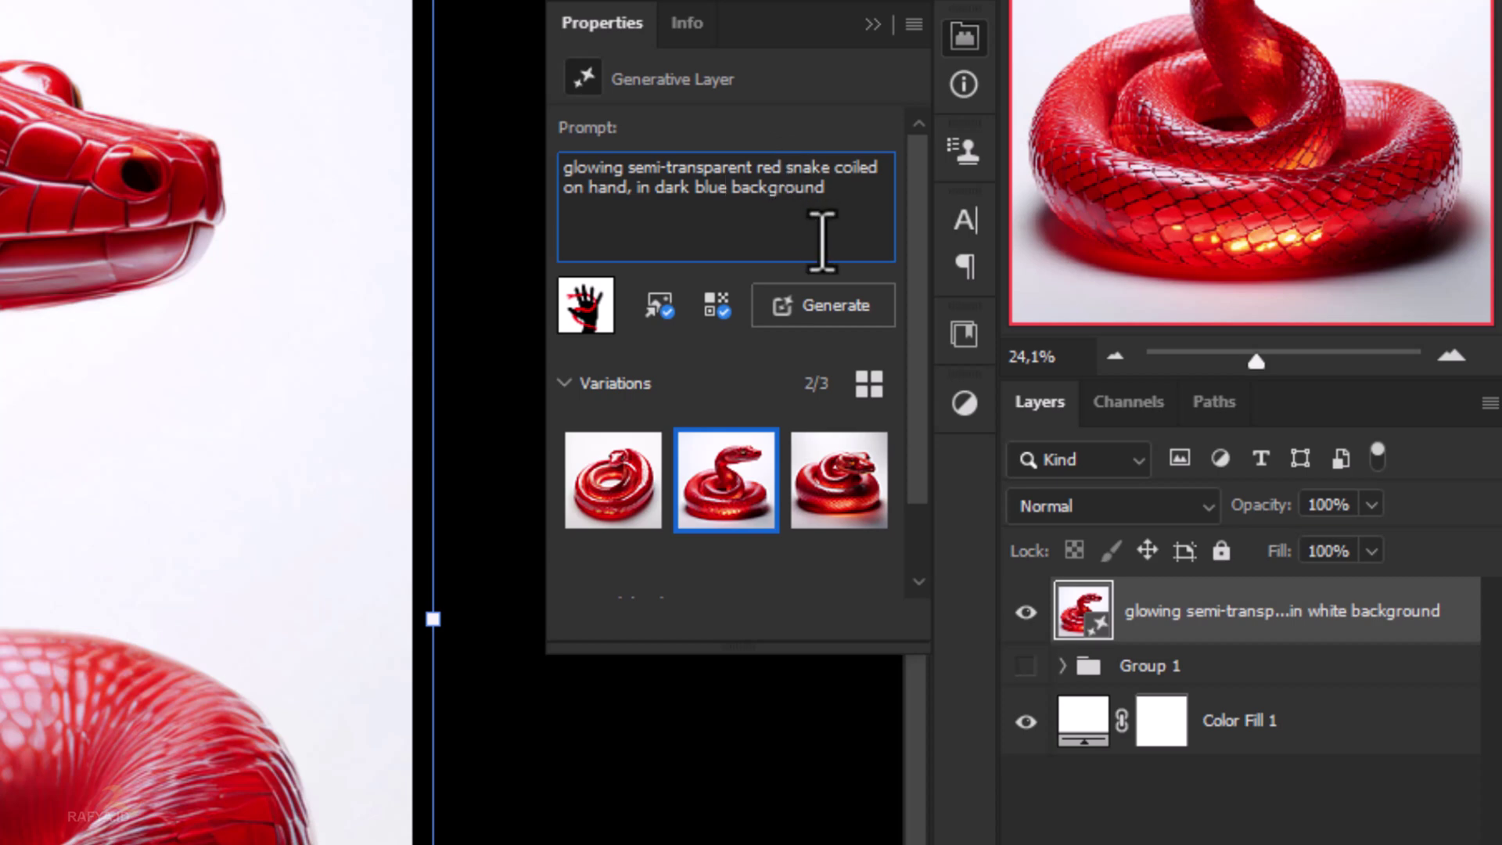
pyautogui.moveTo(822, 235); pyautogui.dragTo(562, 167)
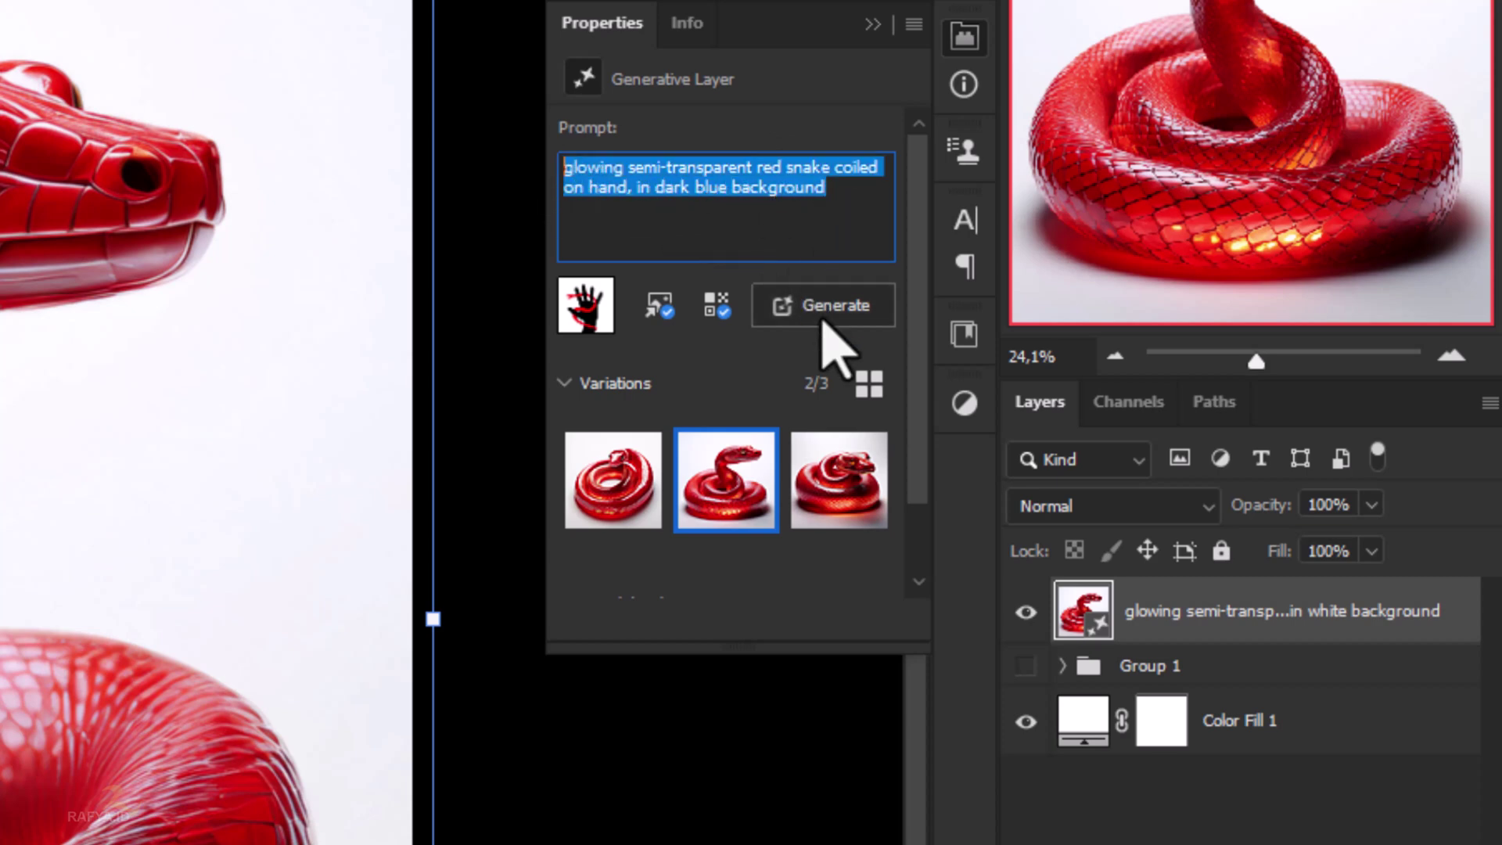
pyautogui.click(822, 321)
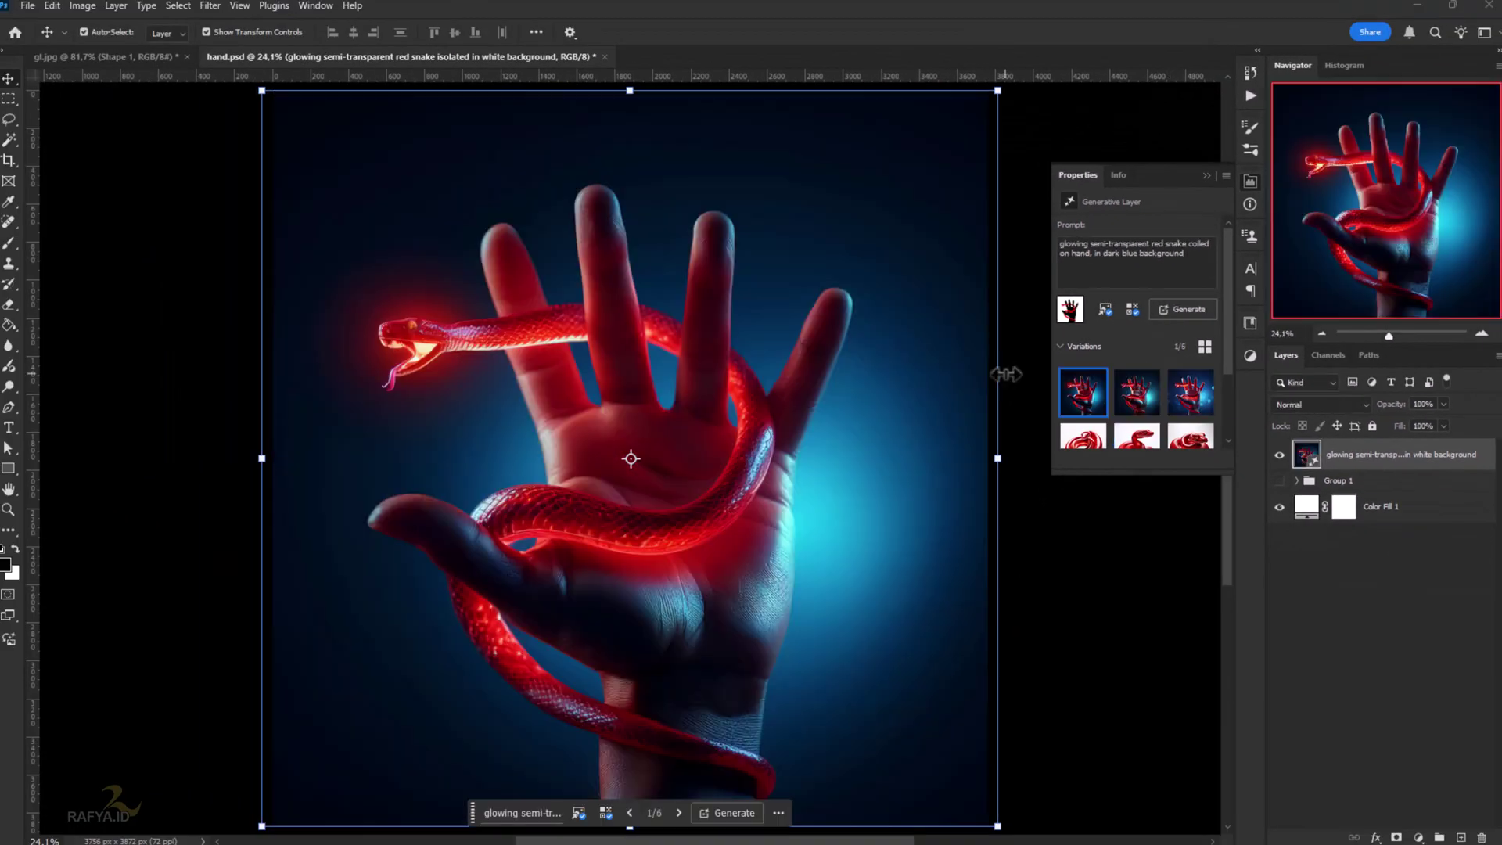
# - Compare the second and third new hand variations and keep the second one
pyautogui.click(1126, 403)
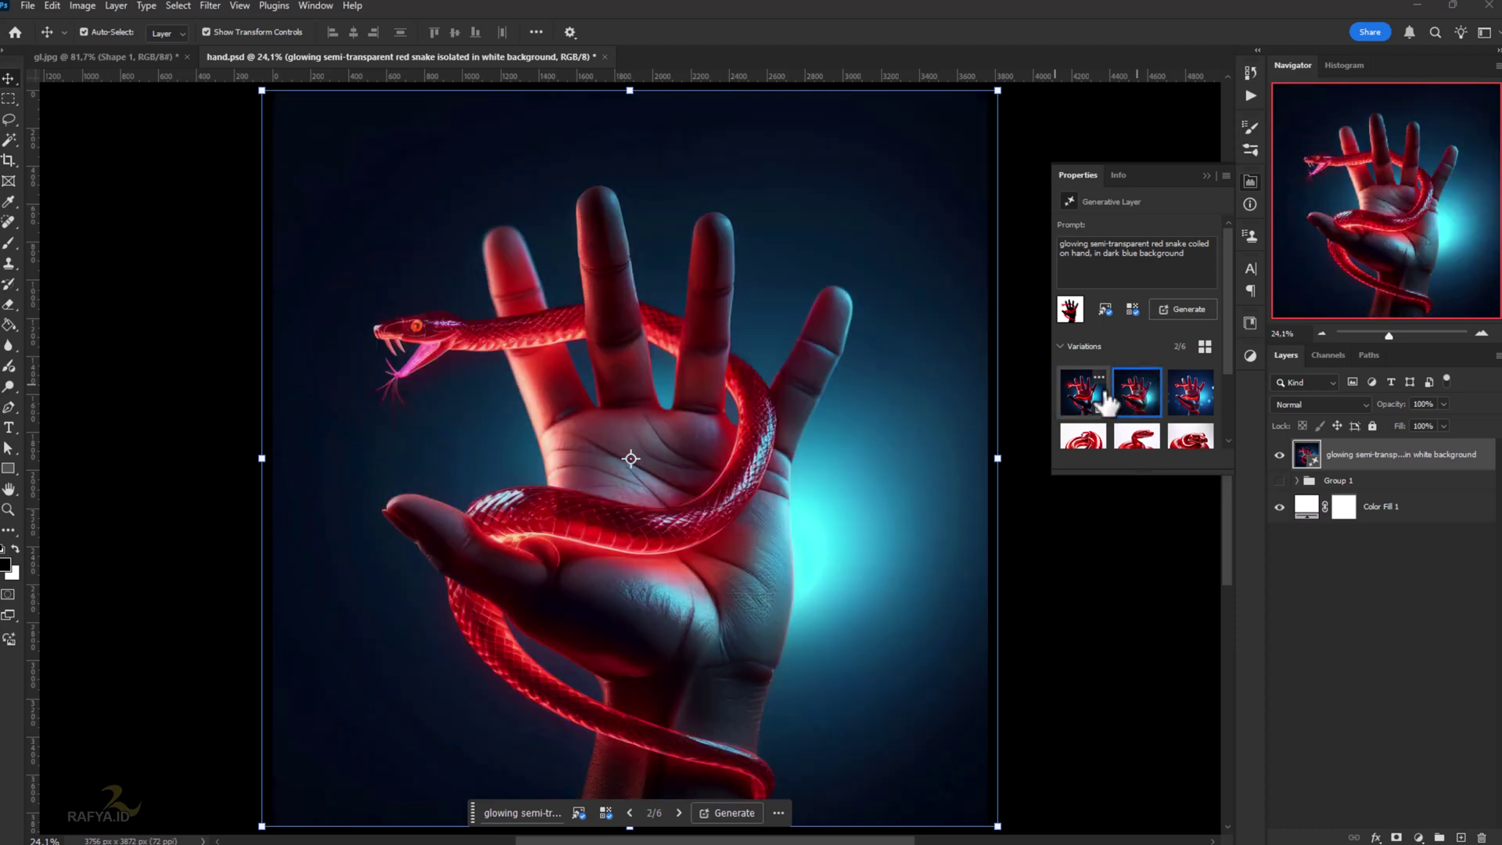
pyautogui.click(1188, 395)
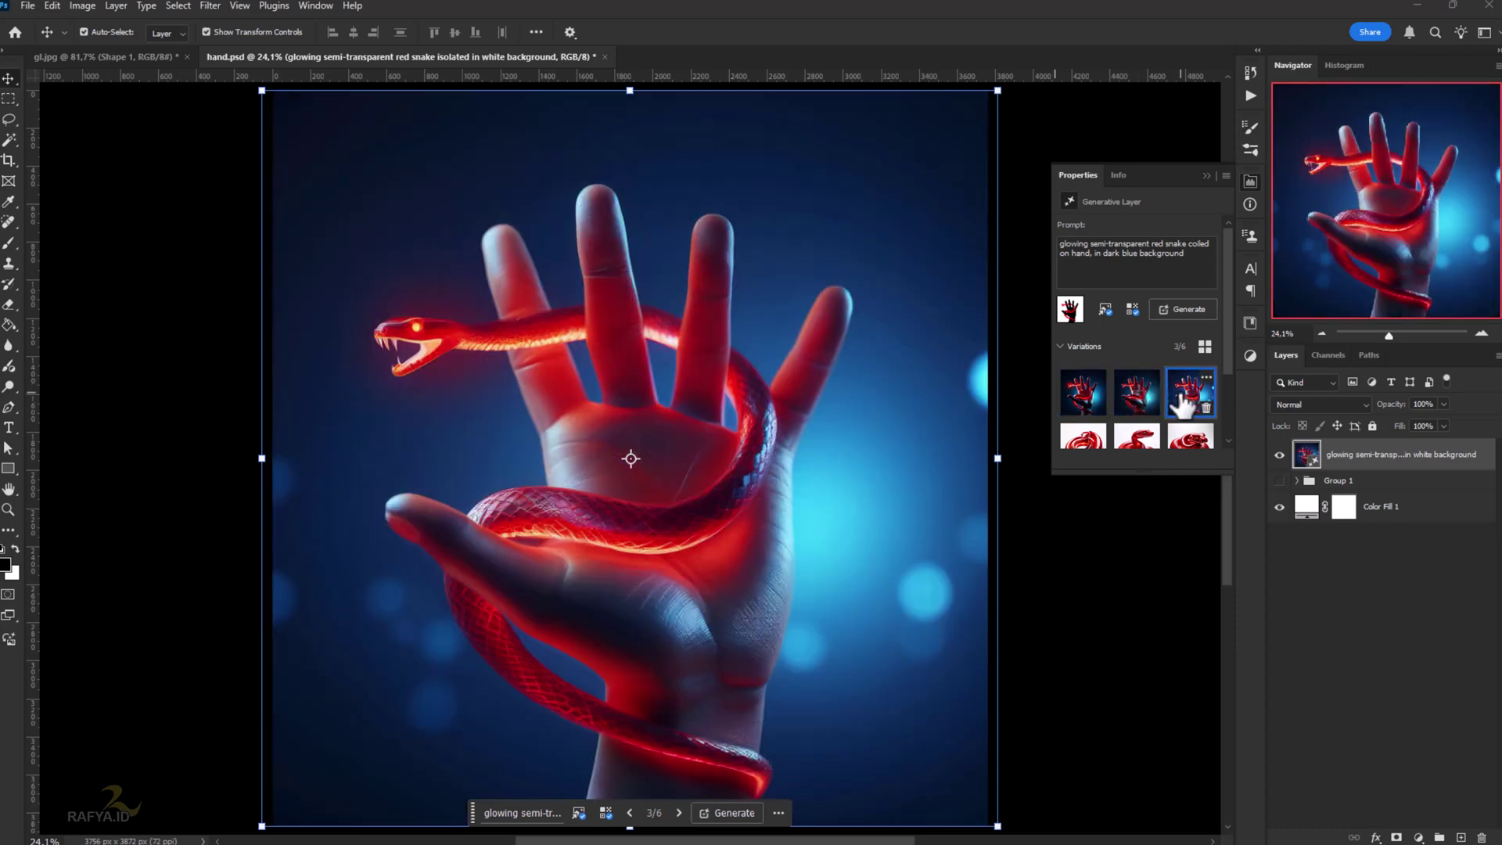
pyautogui.click(1133, 397)
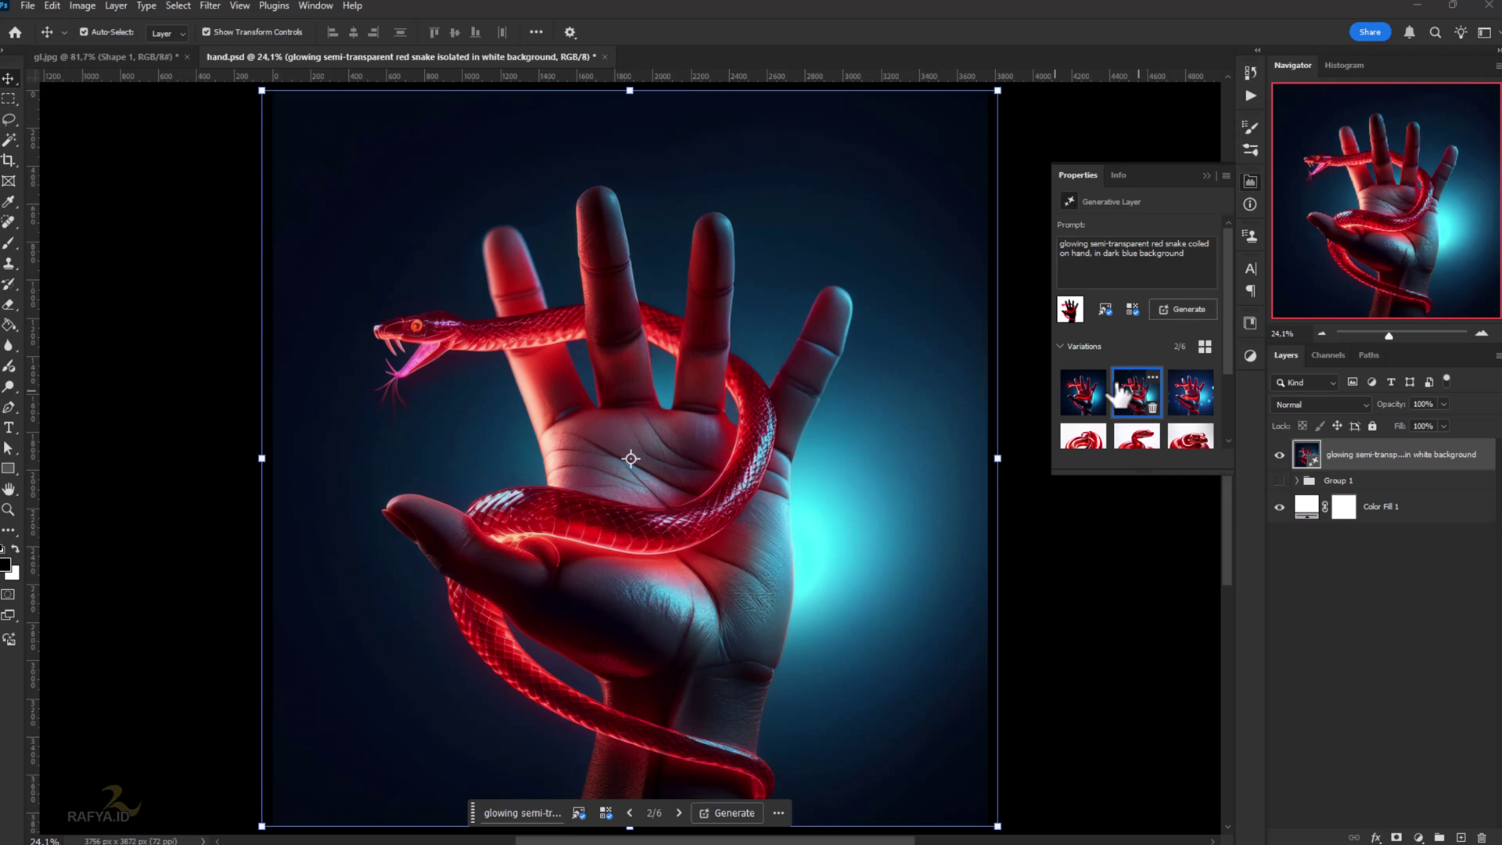
# - Stamp all visible layers into a new layer and heal away the stray strands around the snake's tongue
pyautogui.scroll(5, 397, 378)
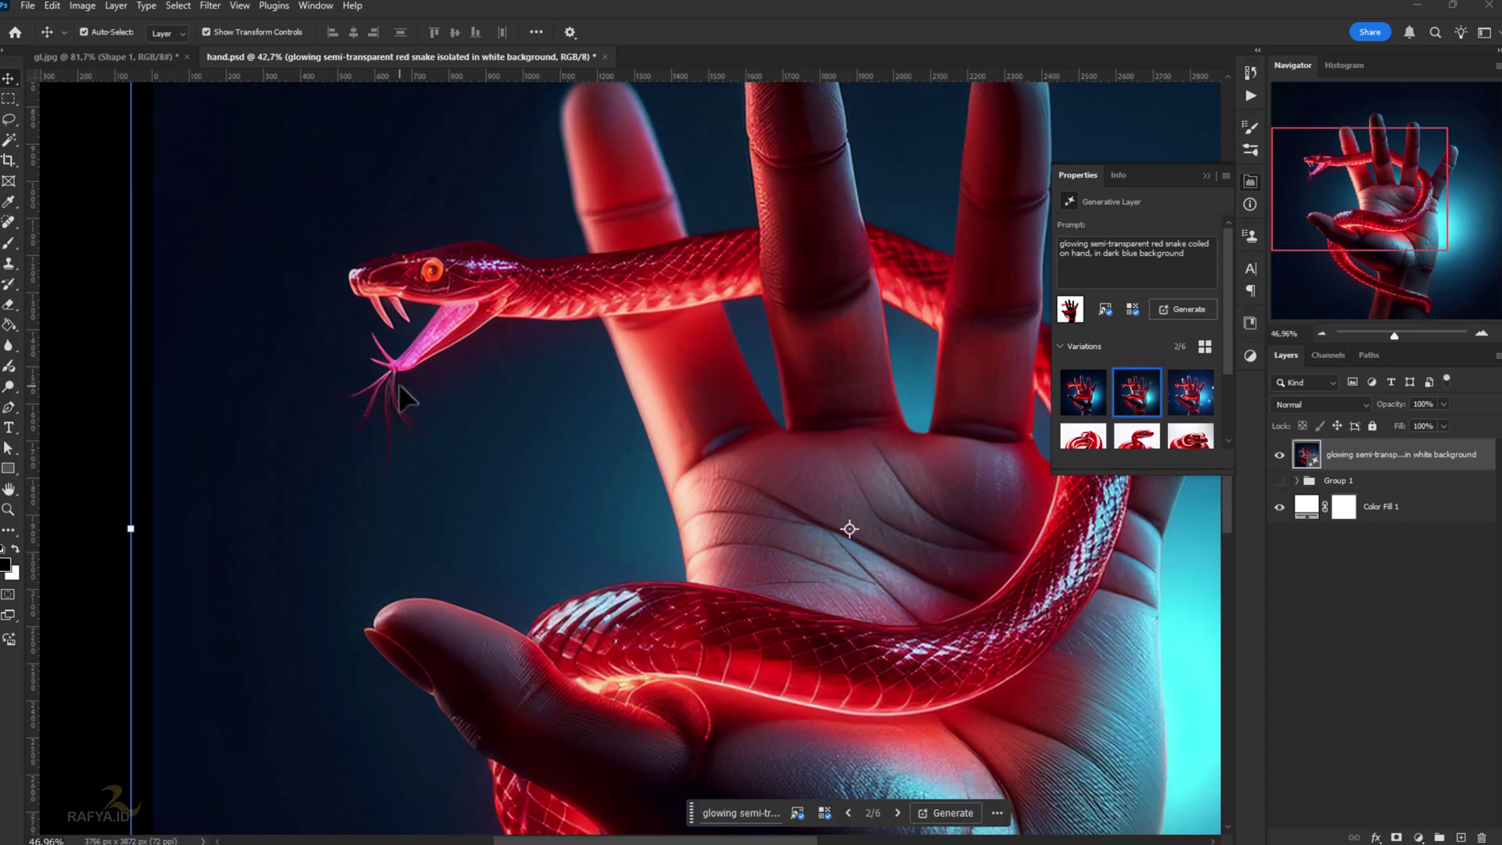
pyautogui.scroll(-1, 399, 382)
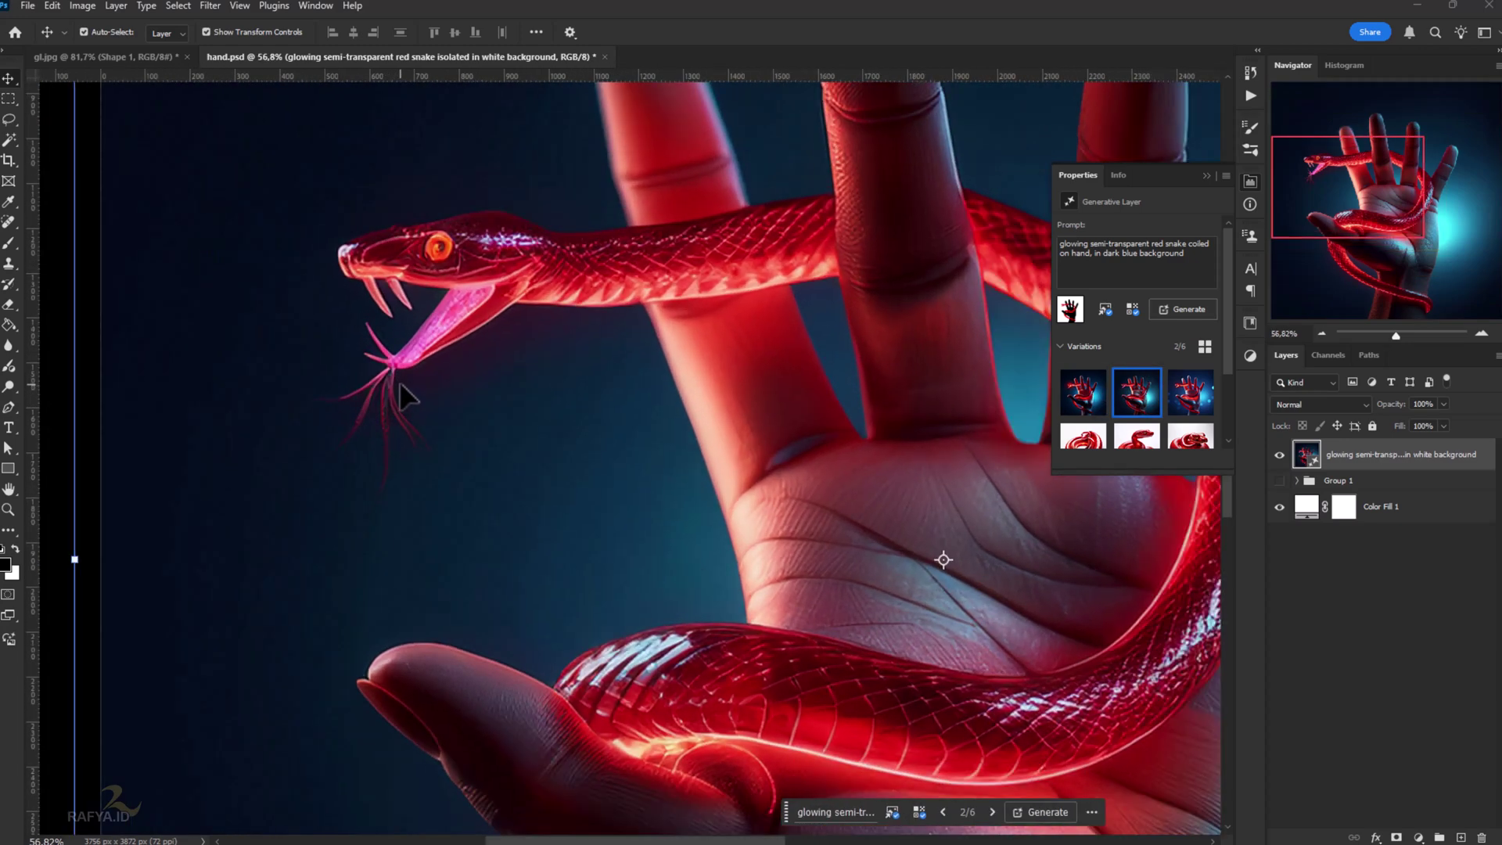
pyautogui.click(9, 222)
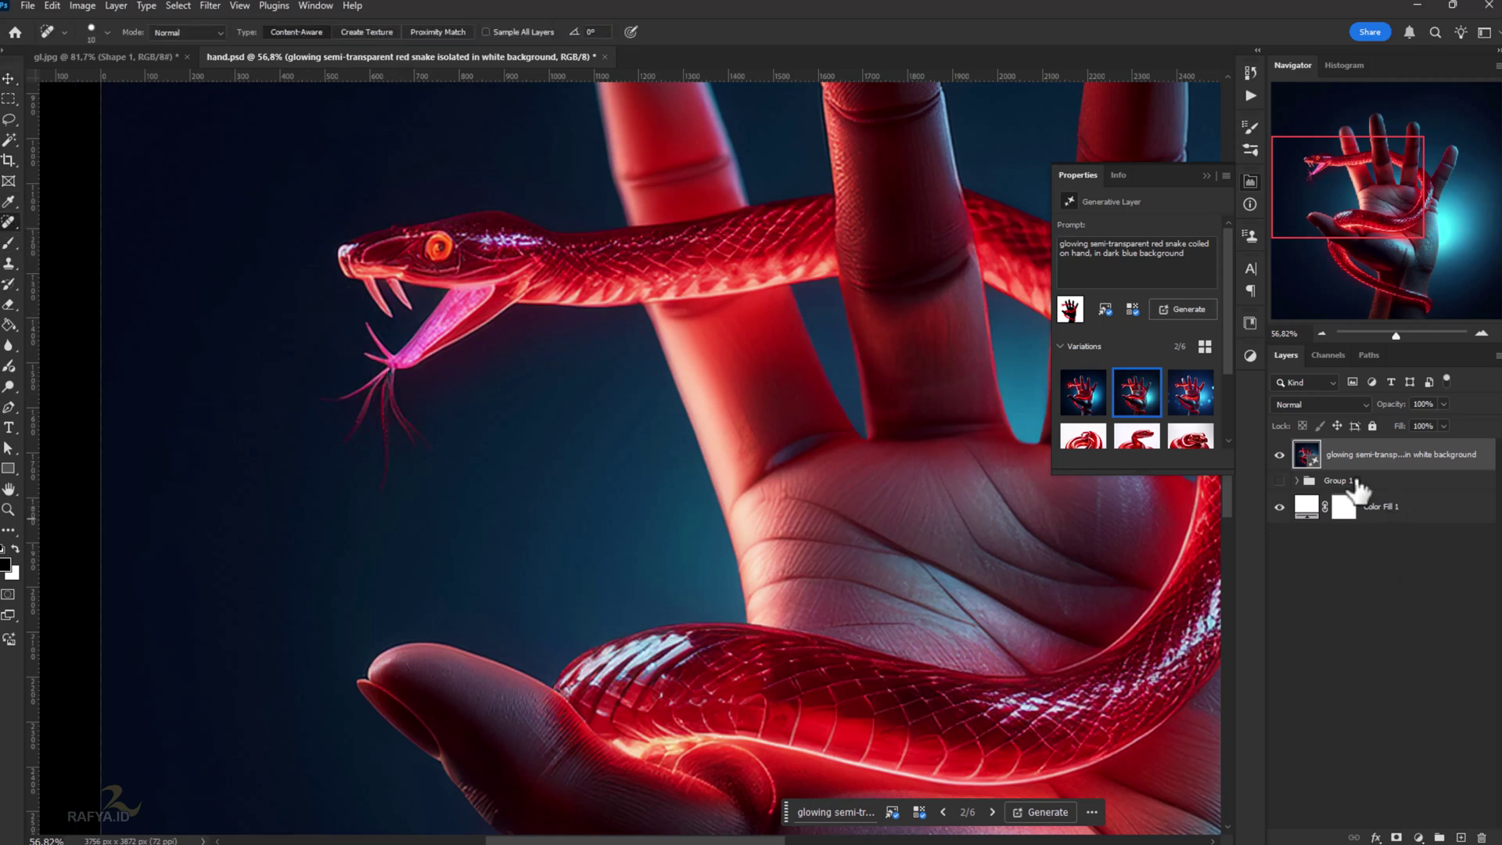
pyautogui.hotkey('ctrl', 'shift', 'alt', 'e')
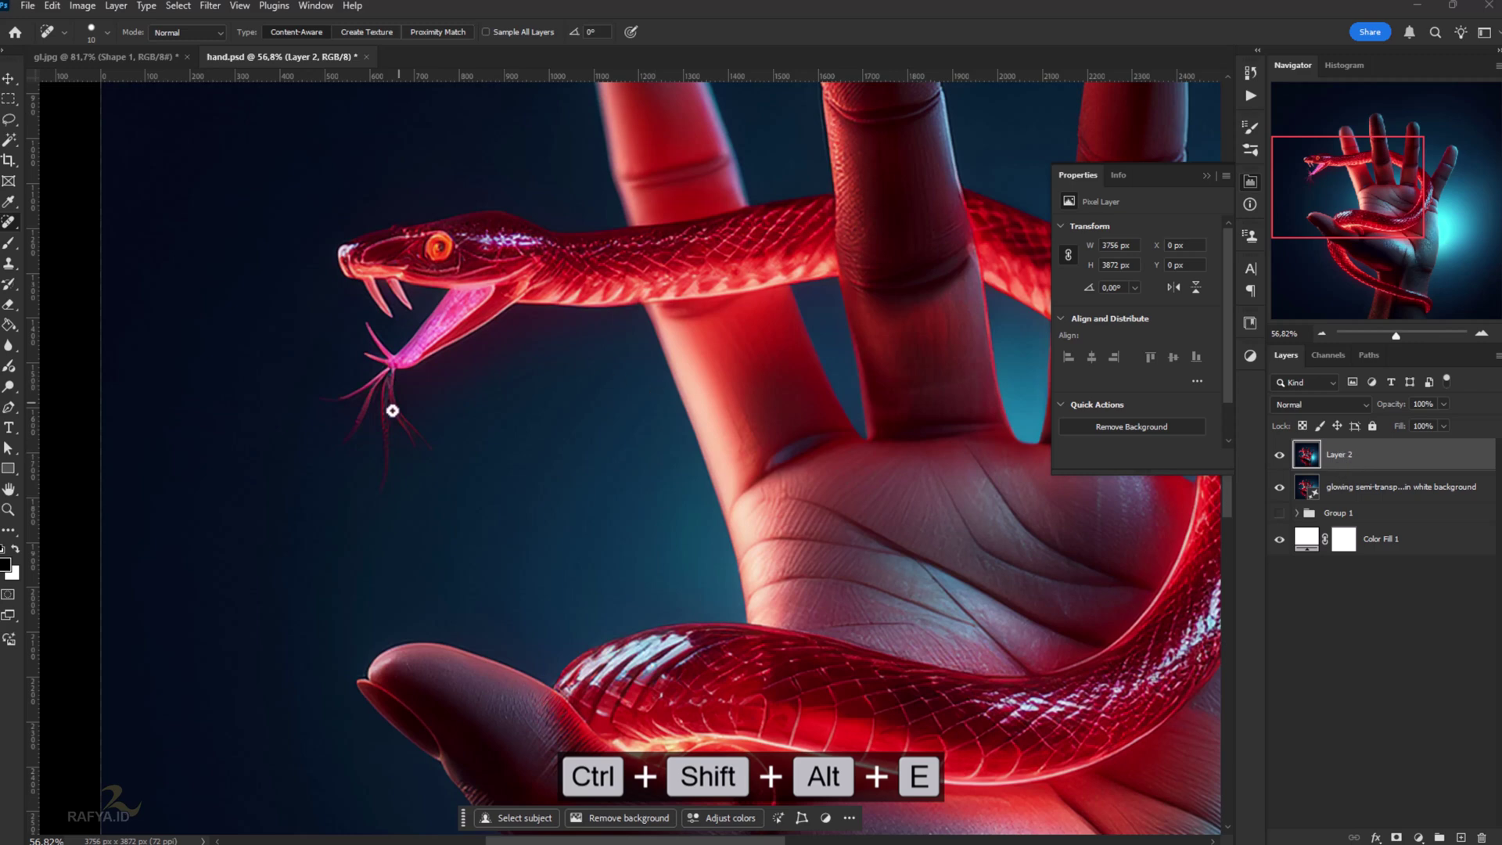
pyautogui.press(']')
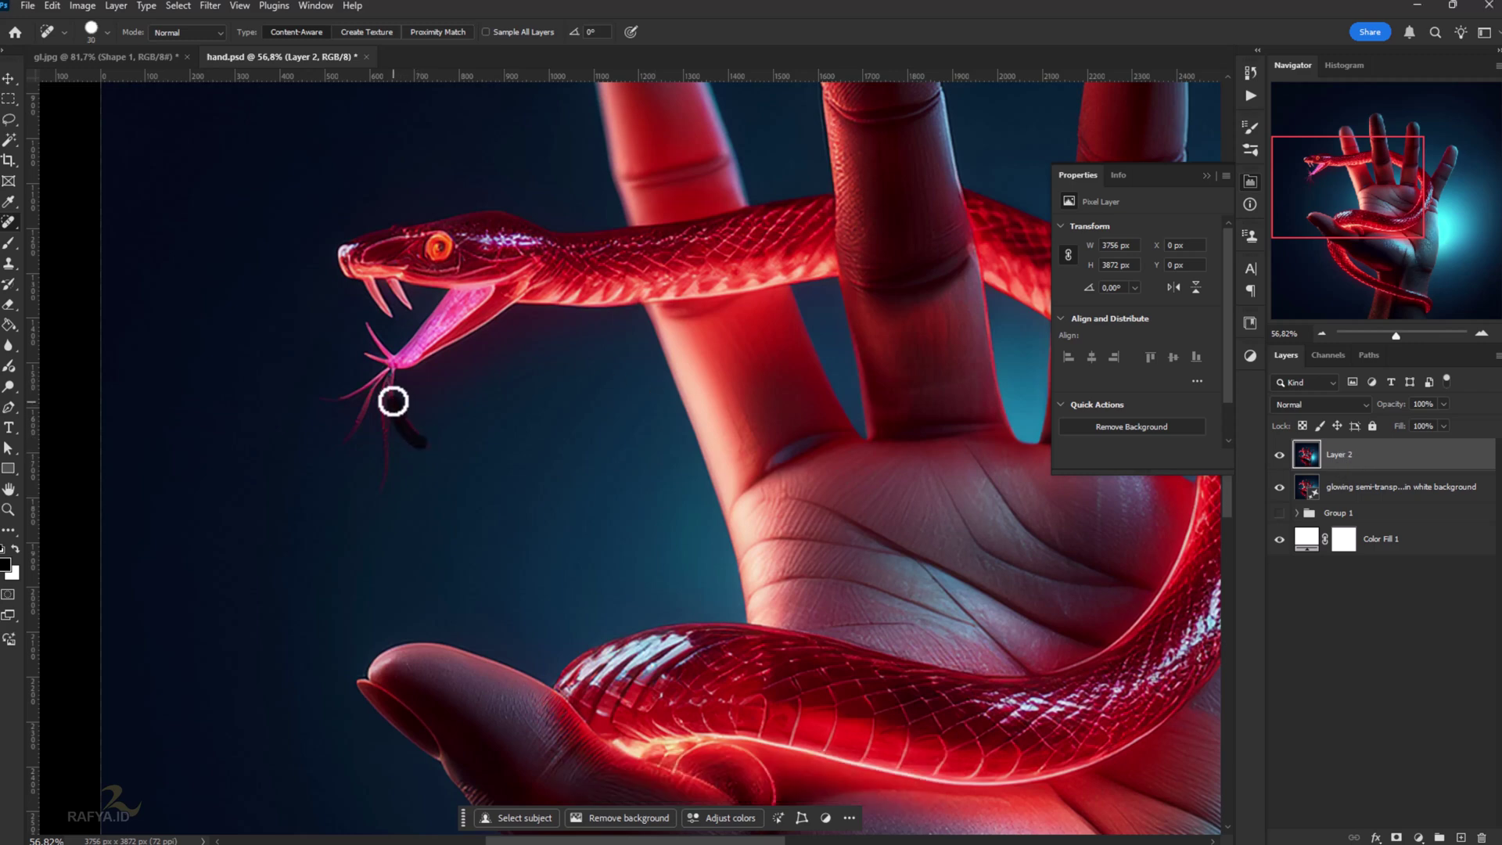
pyautogui.moveTo(393, 402)
pyautogui.mouseDown()
pyautogui.moveTo(439, 460)
pyautogui.moveTo(386, 450)
pyautogui.moveTo(394, 392)
pyautogui.mouseUp()
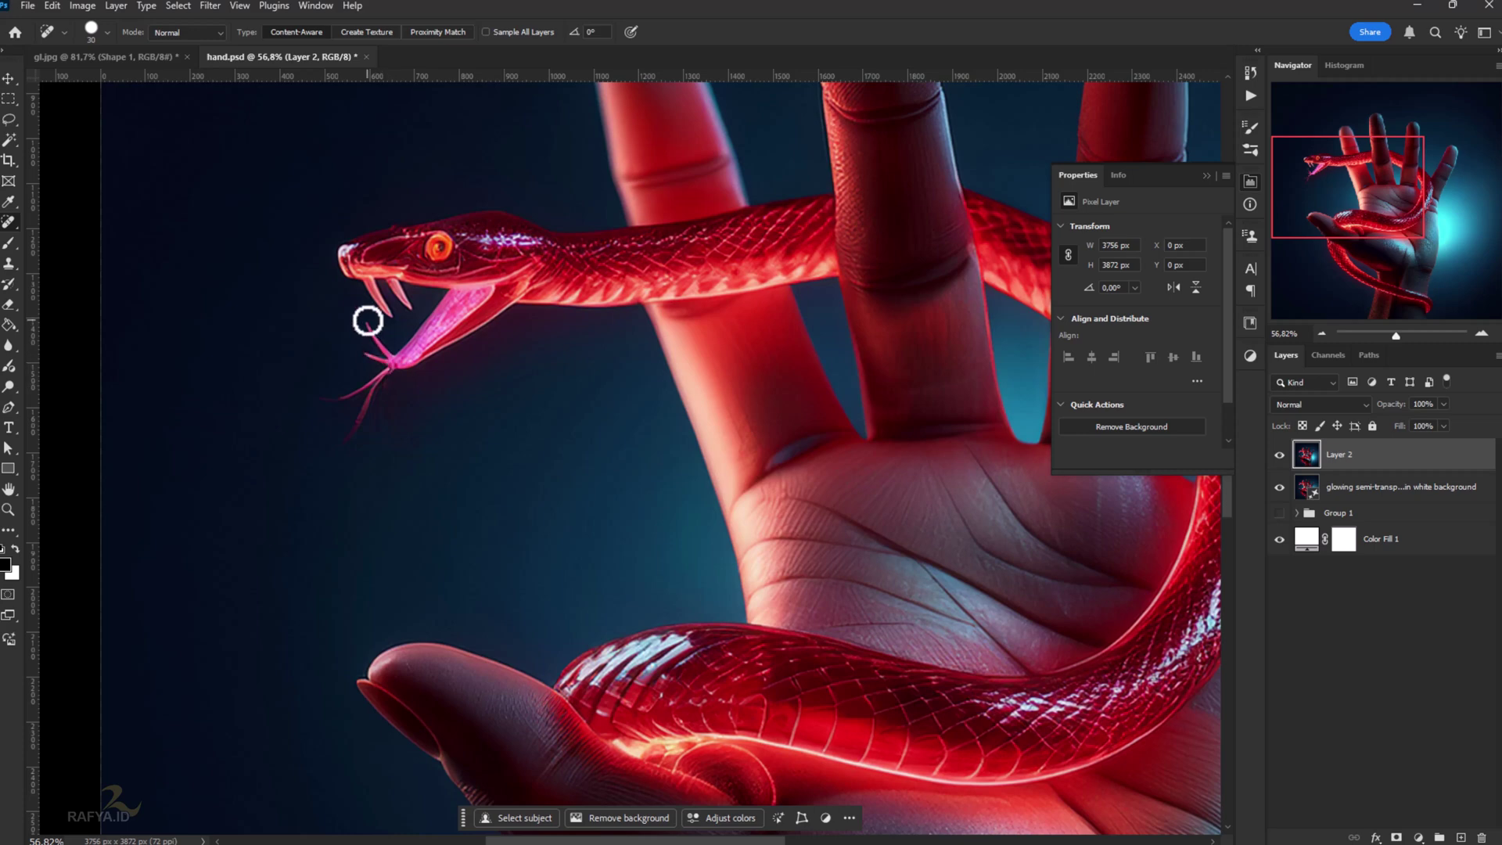
pyautogui.moveTo(369, 323); pyautogui.dragTo(376, 336)
pyautogui.scroll(-3, 343, 497)
pyautogui.scroll(-4, 670, 430)
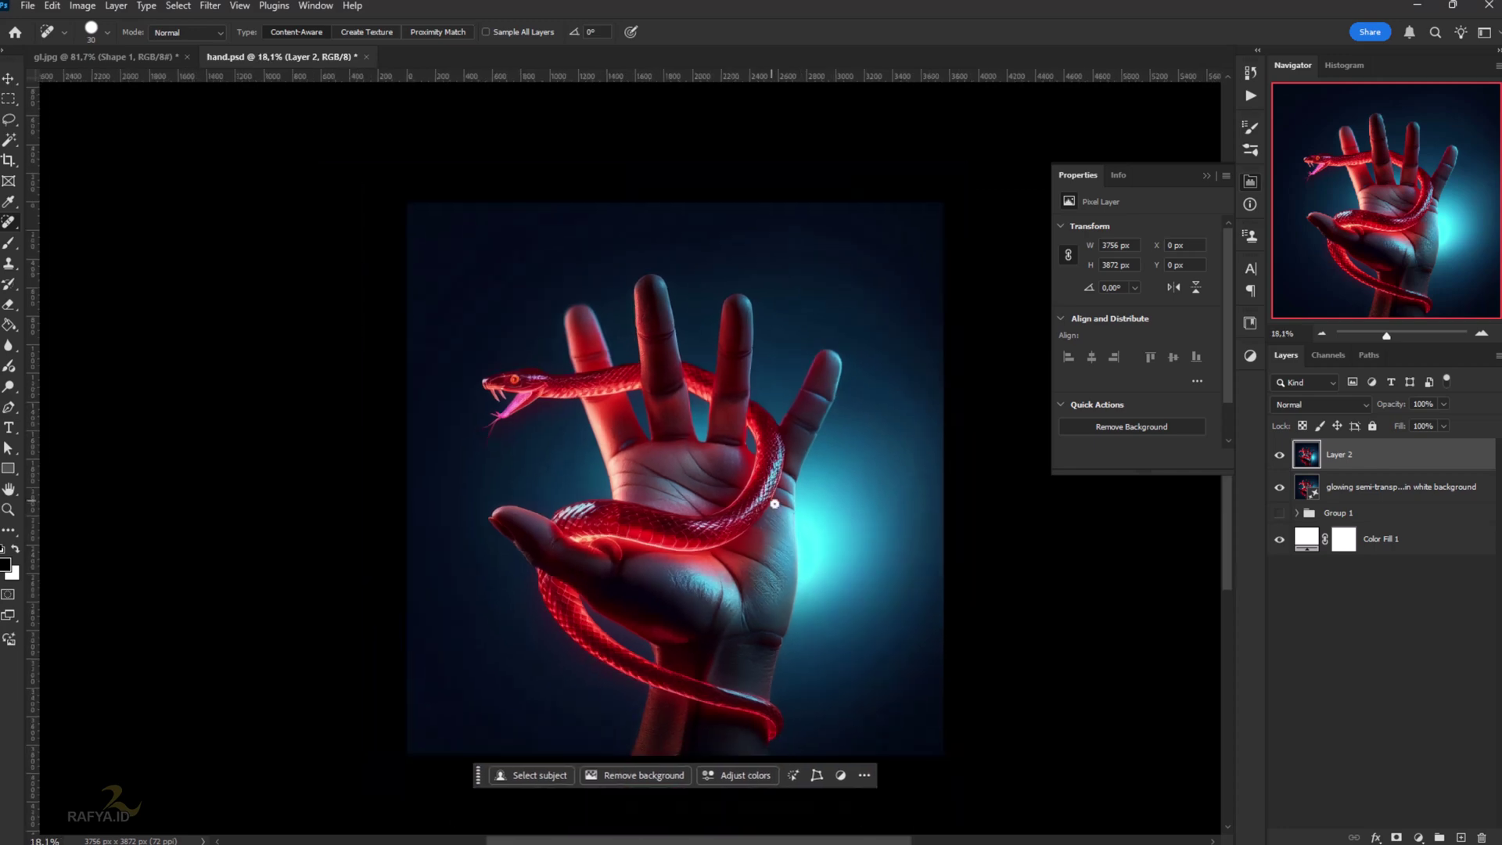
# - Save a copy of the hand image as the JPEG "red snake copy.jpg" with maximum quality 12 and the baseline standard format
pyautogui.click(30, 8)
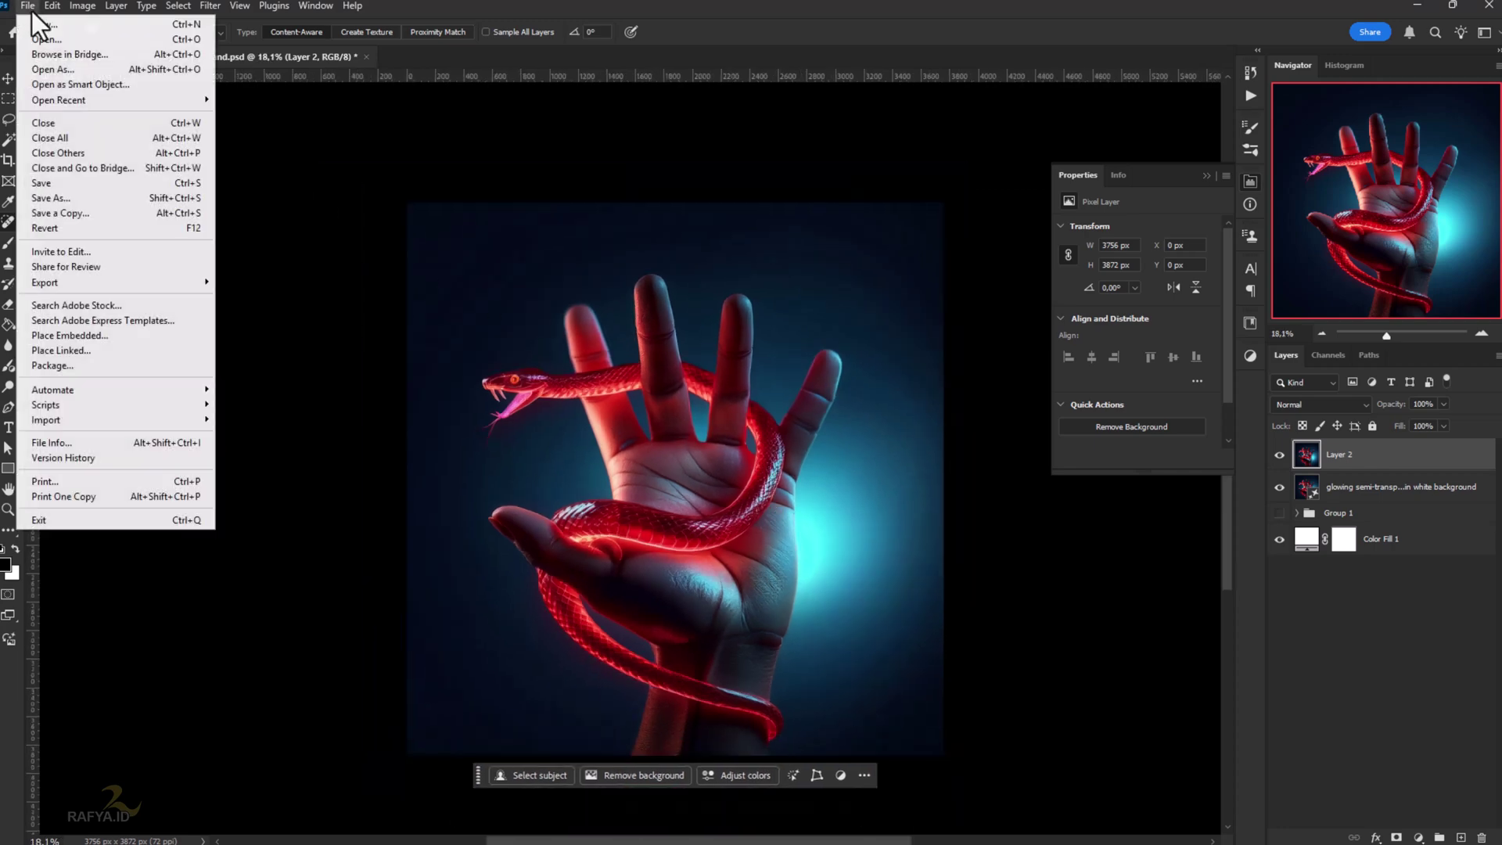
pyautogui.click(133, 211)
pyautogui.click(227, 307)
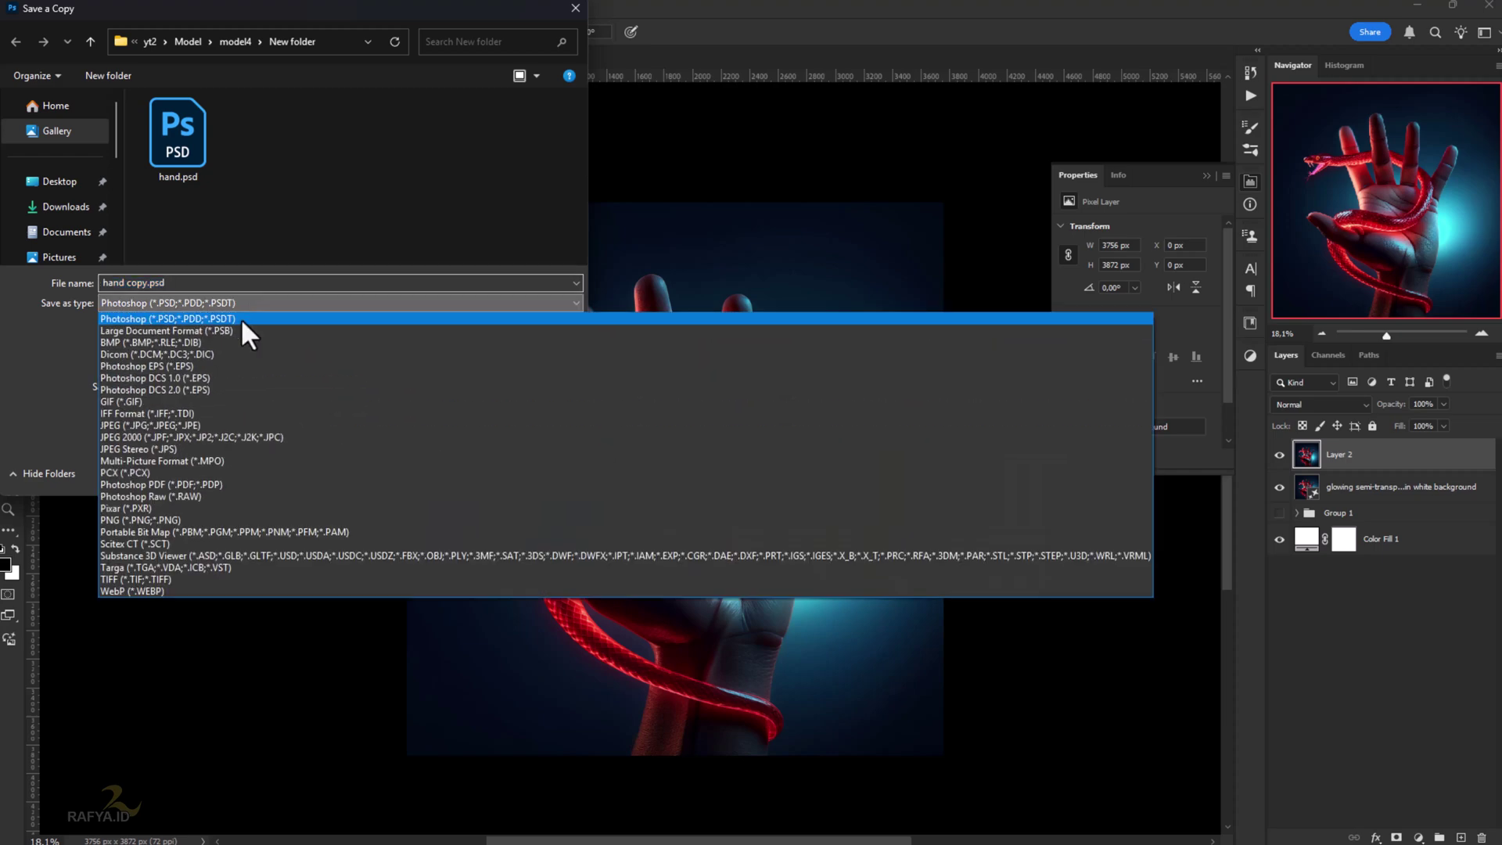
pyautogui.click(221, 417)
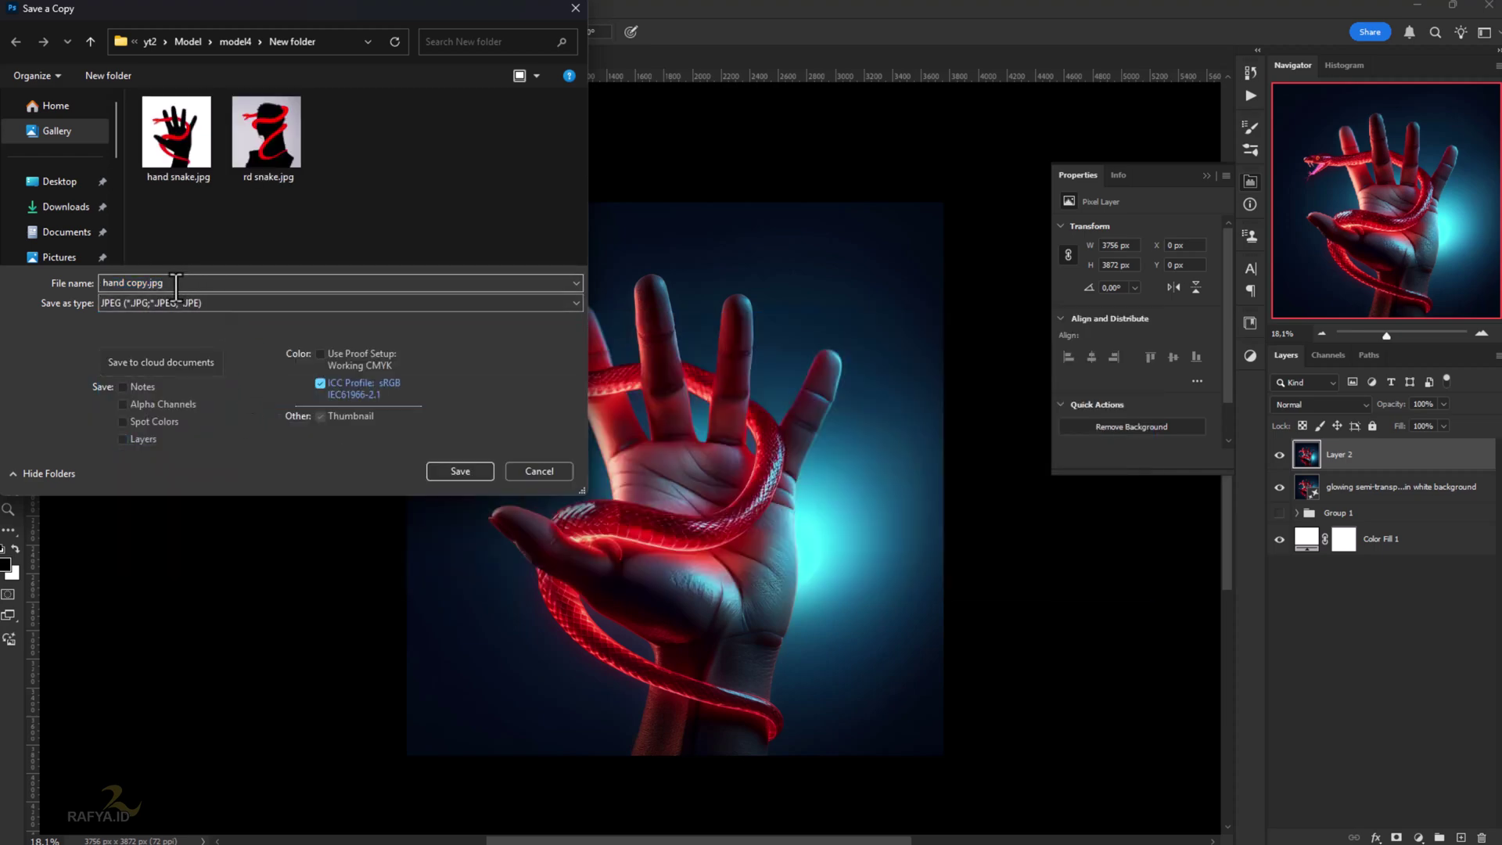
pyautogui.click(125, 282)
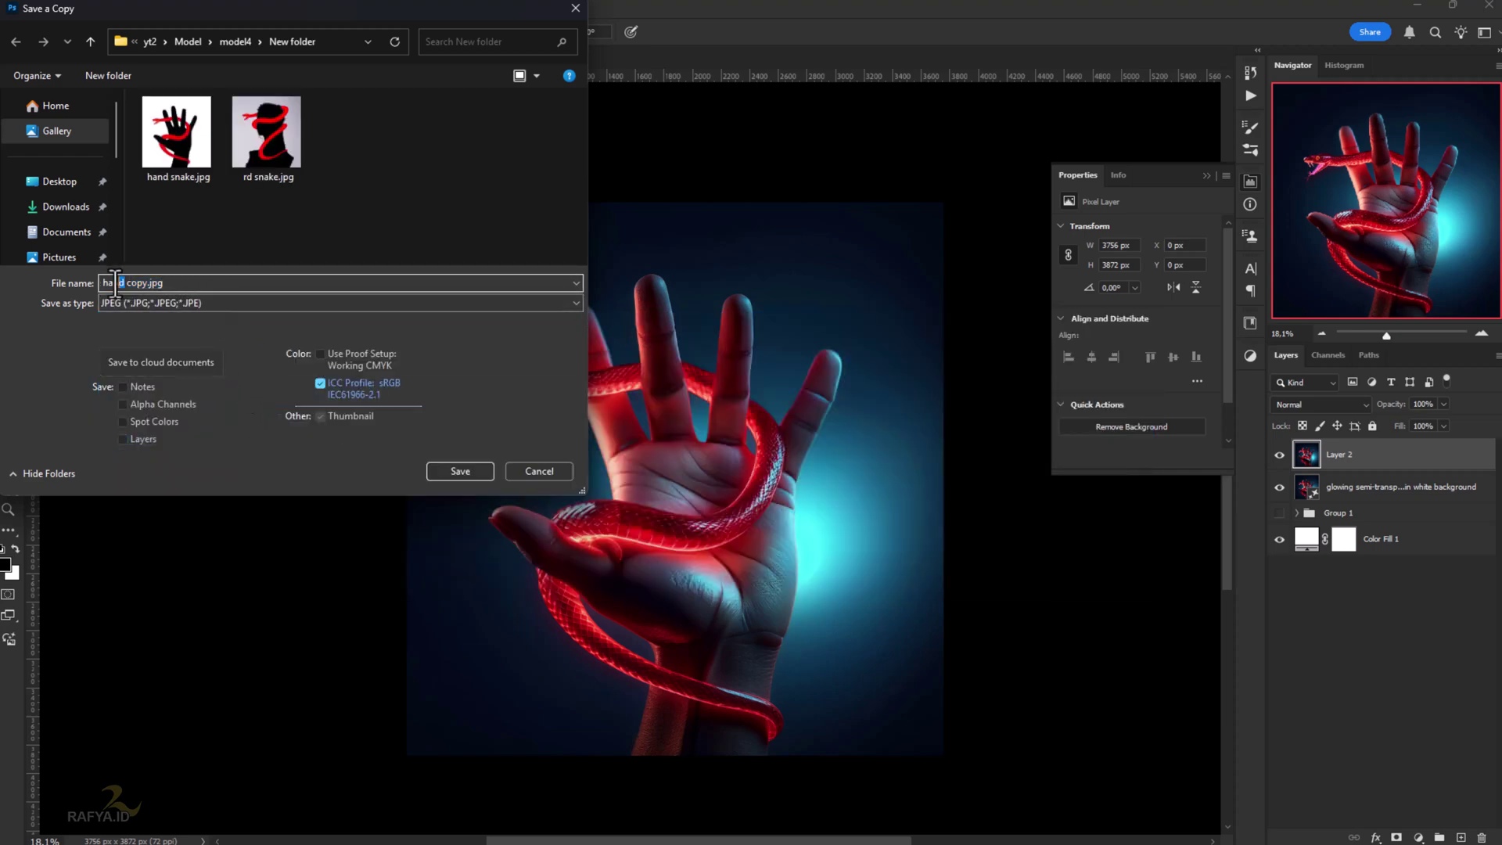
pyautogui.moveTo(115, 282); pyautogui.dragTo(97, 284)
pyautogui.write('red snake')
pyautogui.click(466, 470)
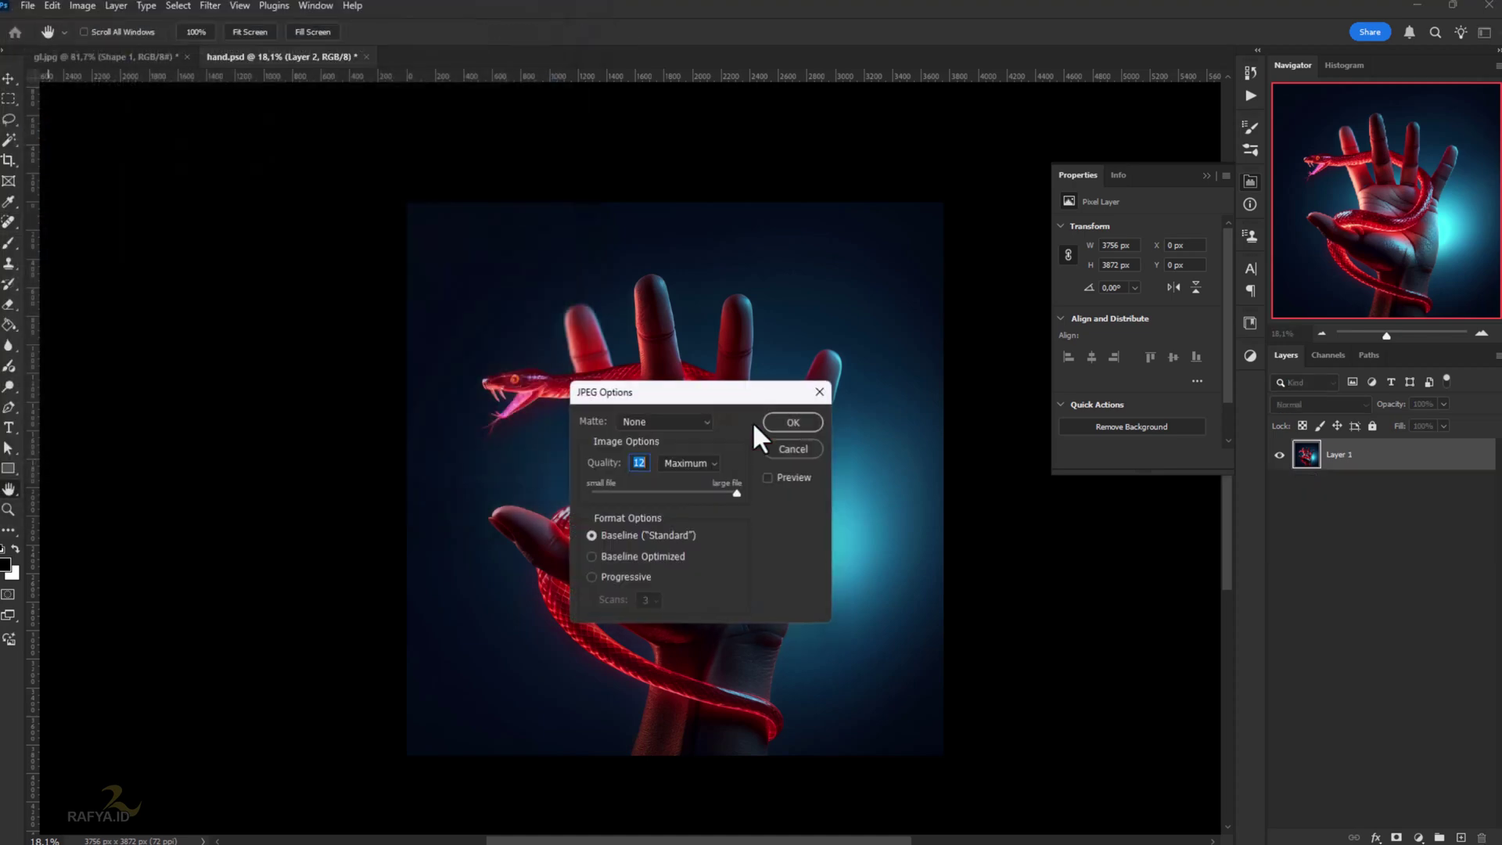
pyautogui.click(793, 422)
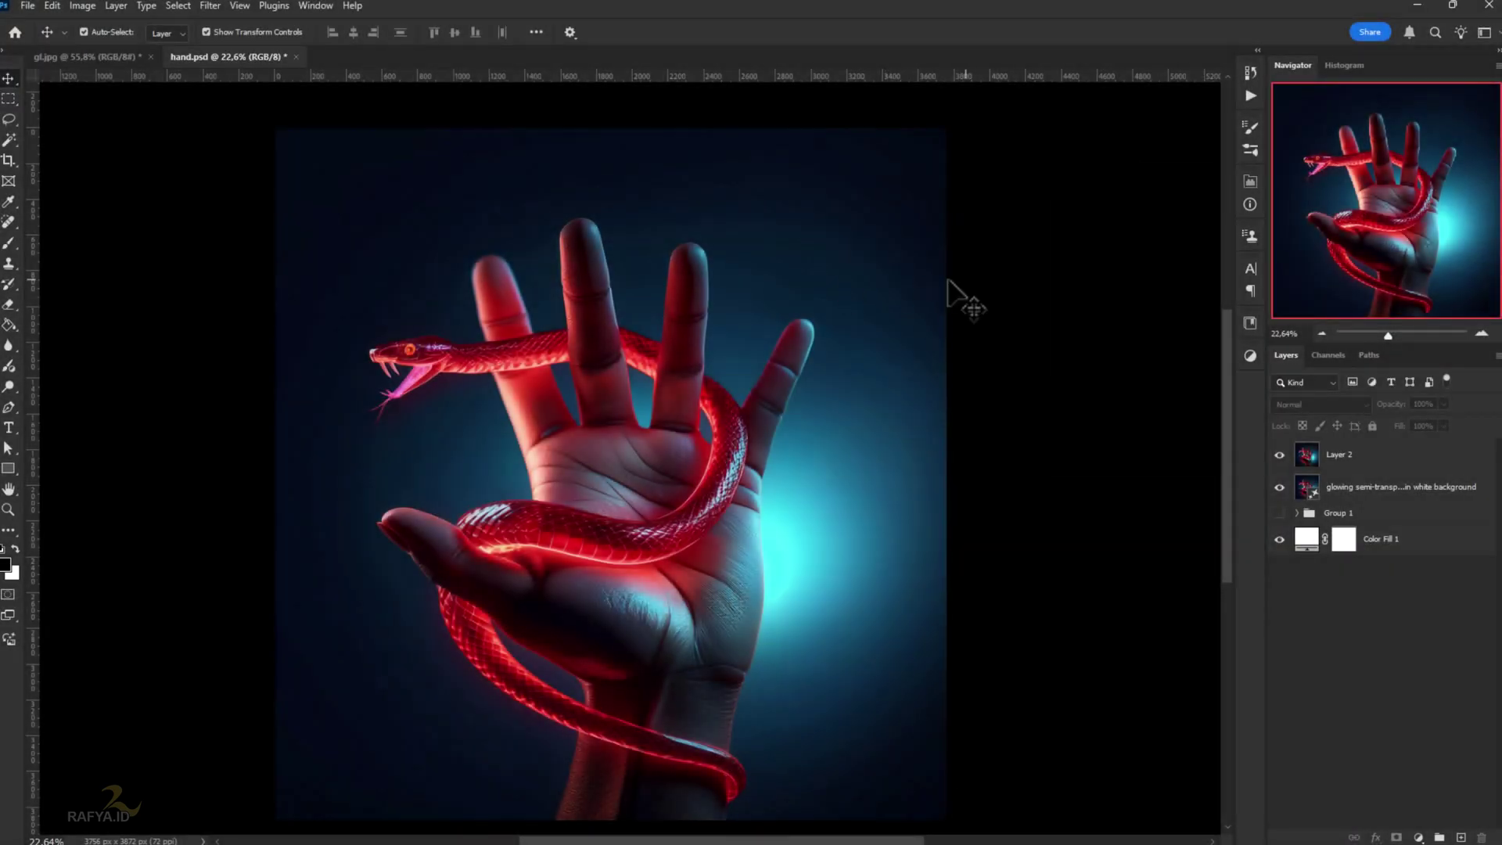
# - Start a new generated image with the prompt "glowing semi-transparent red snake coiled on face, in dark blue background"
pyautogui.click(10, 639)
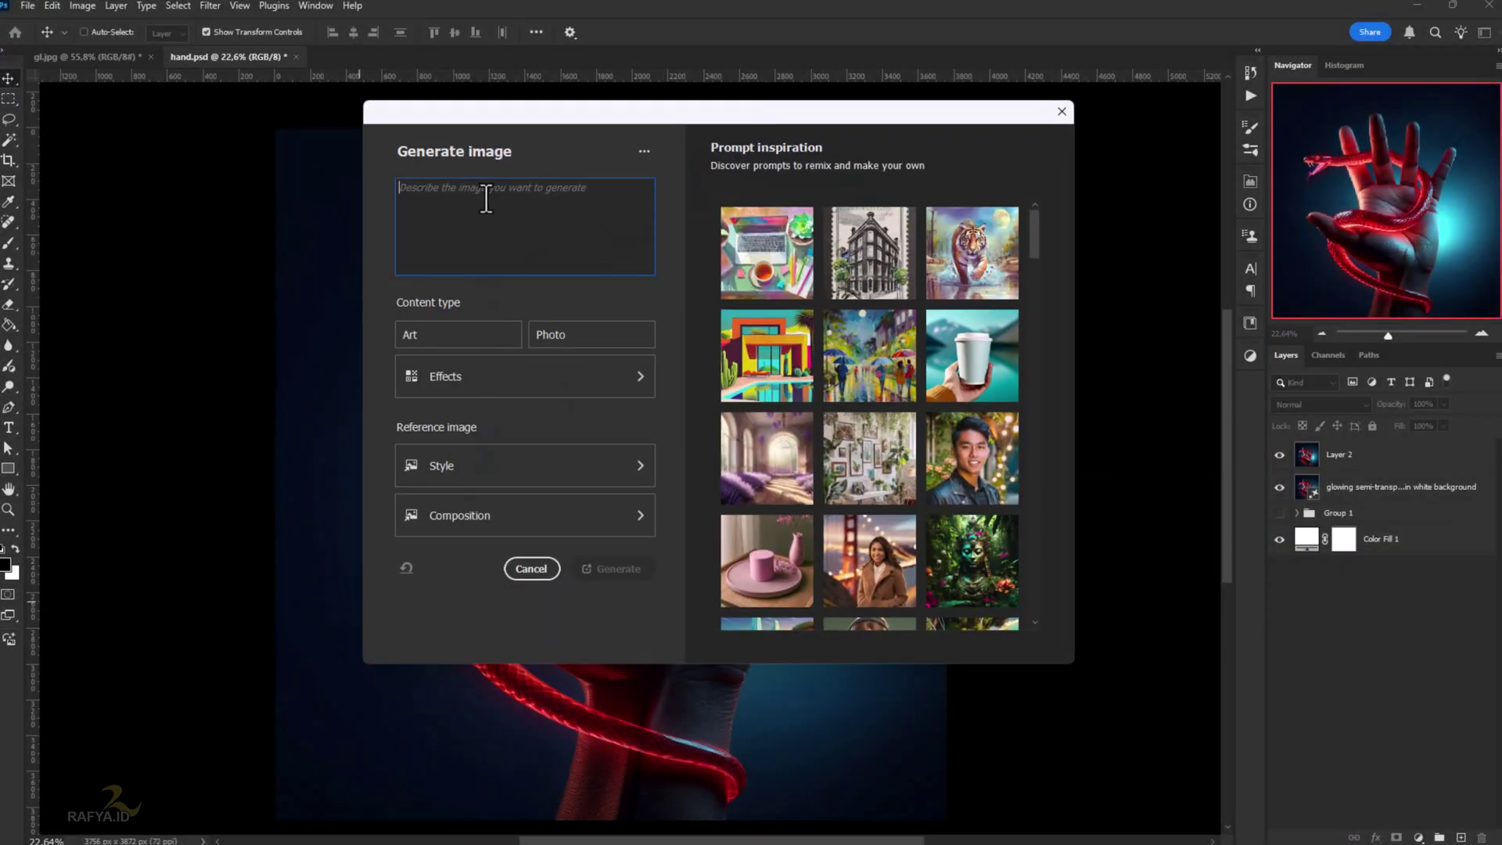
pyautogui.write('glowing semi-transparent red snake coiled on hand, in dark blue background')
pyautogui.doubleClick(607, 189)
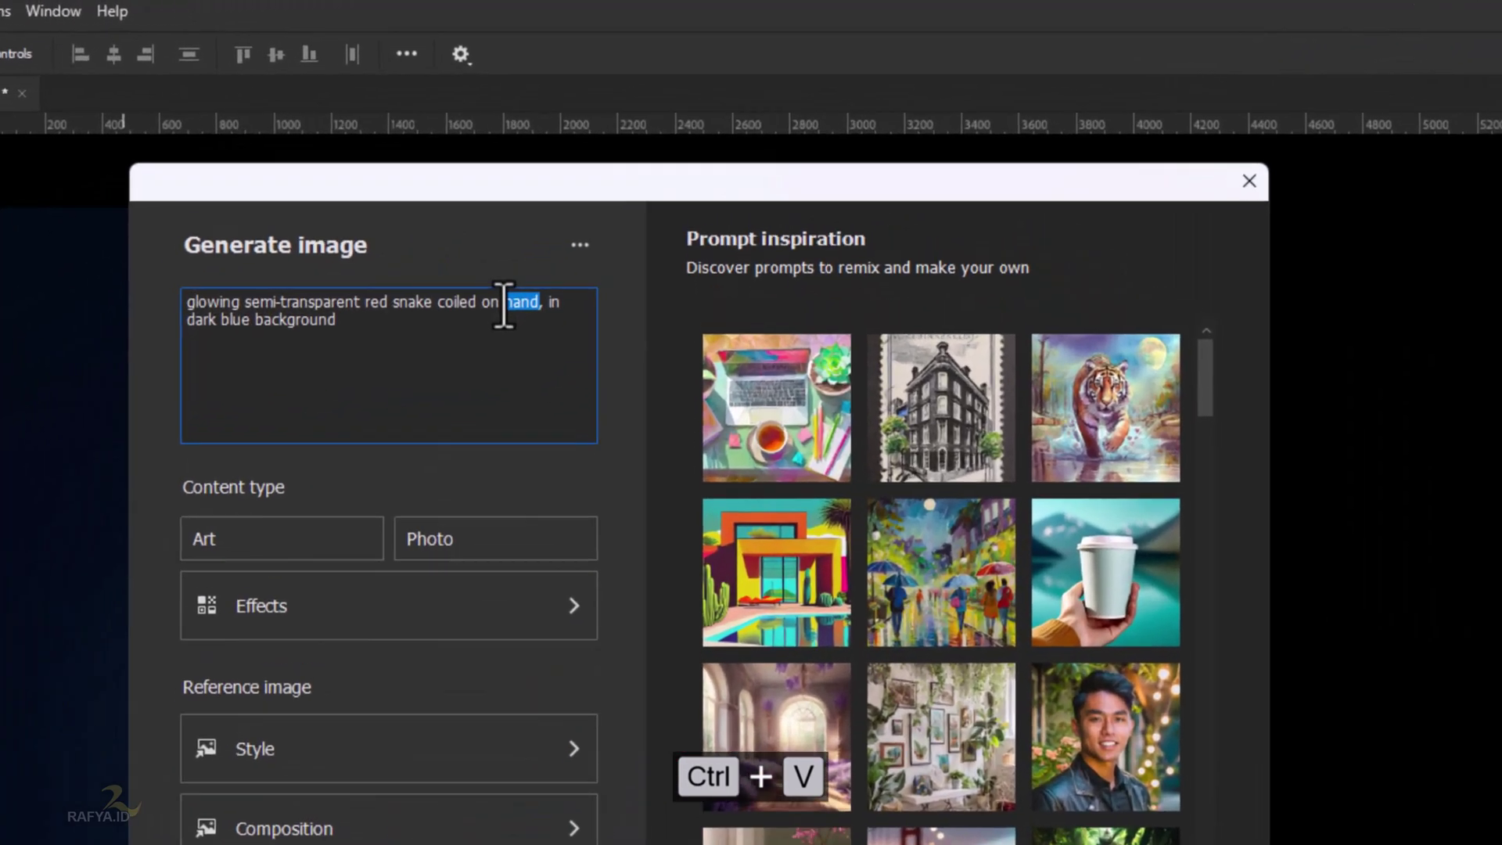
pyautogui.write('face')
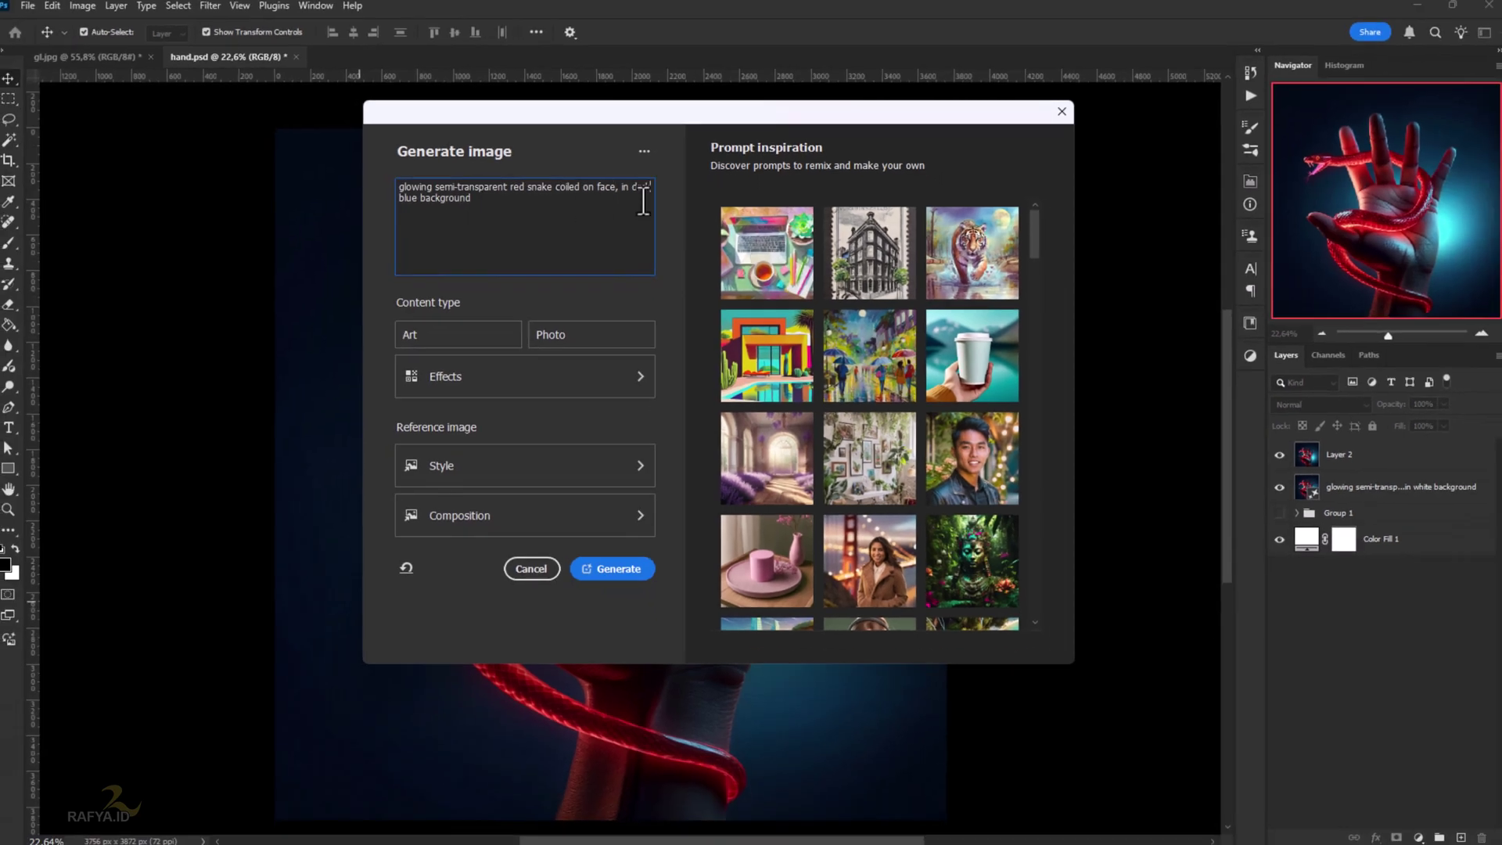
# - Set the new image's content type to Art and apply the Cinematic theme effect
pyautogui.click(501, 335)
pyautogui.click(528, 377)
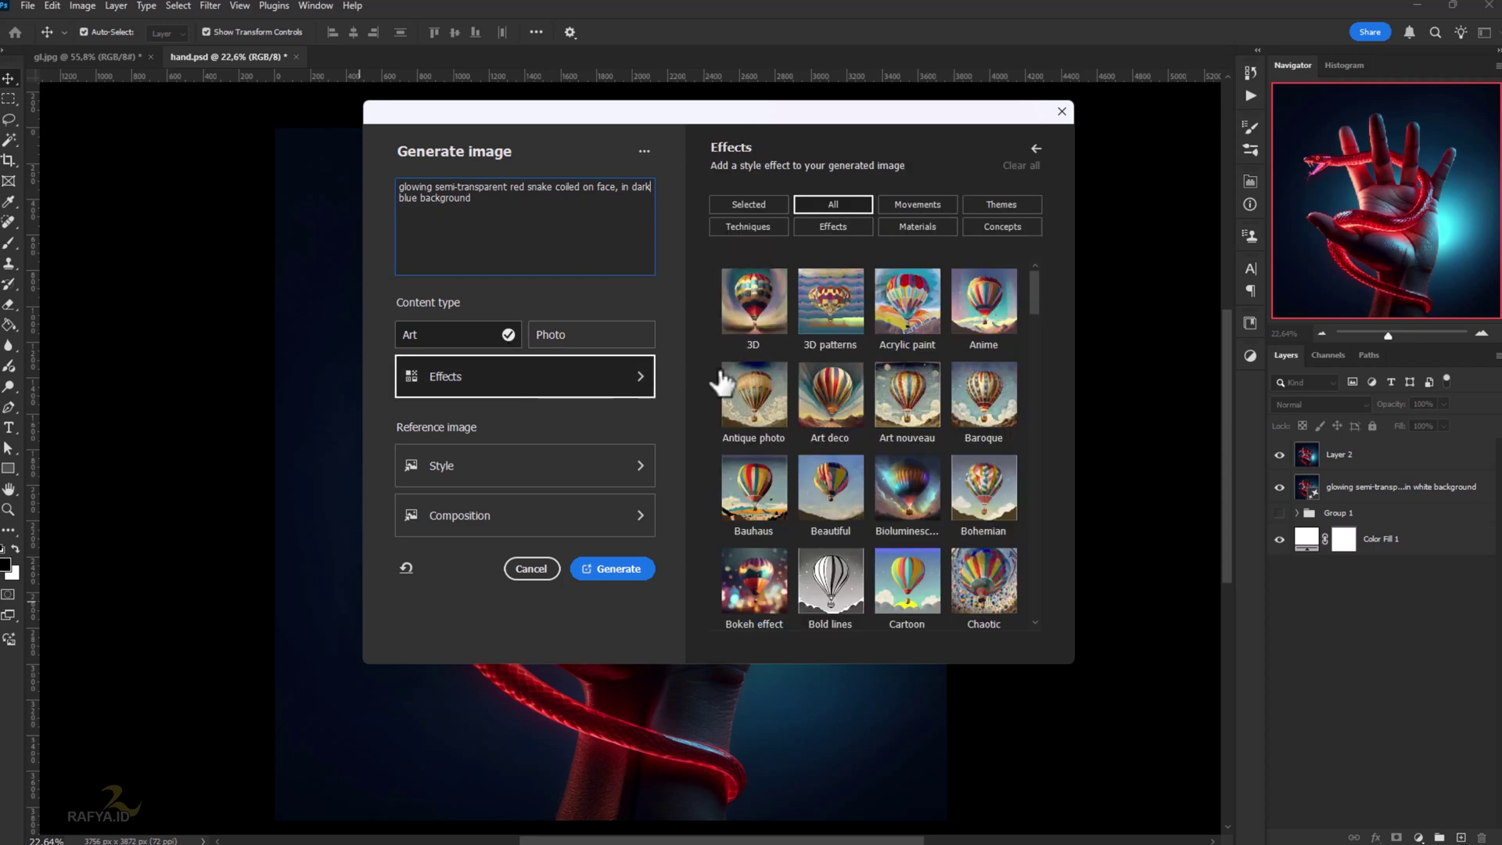
pyautogui.click(1016, 204)
pyautogui.click(987, 313)
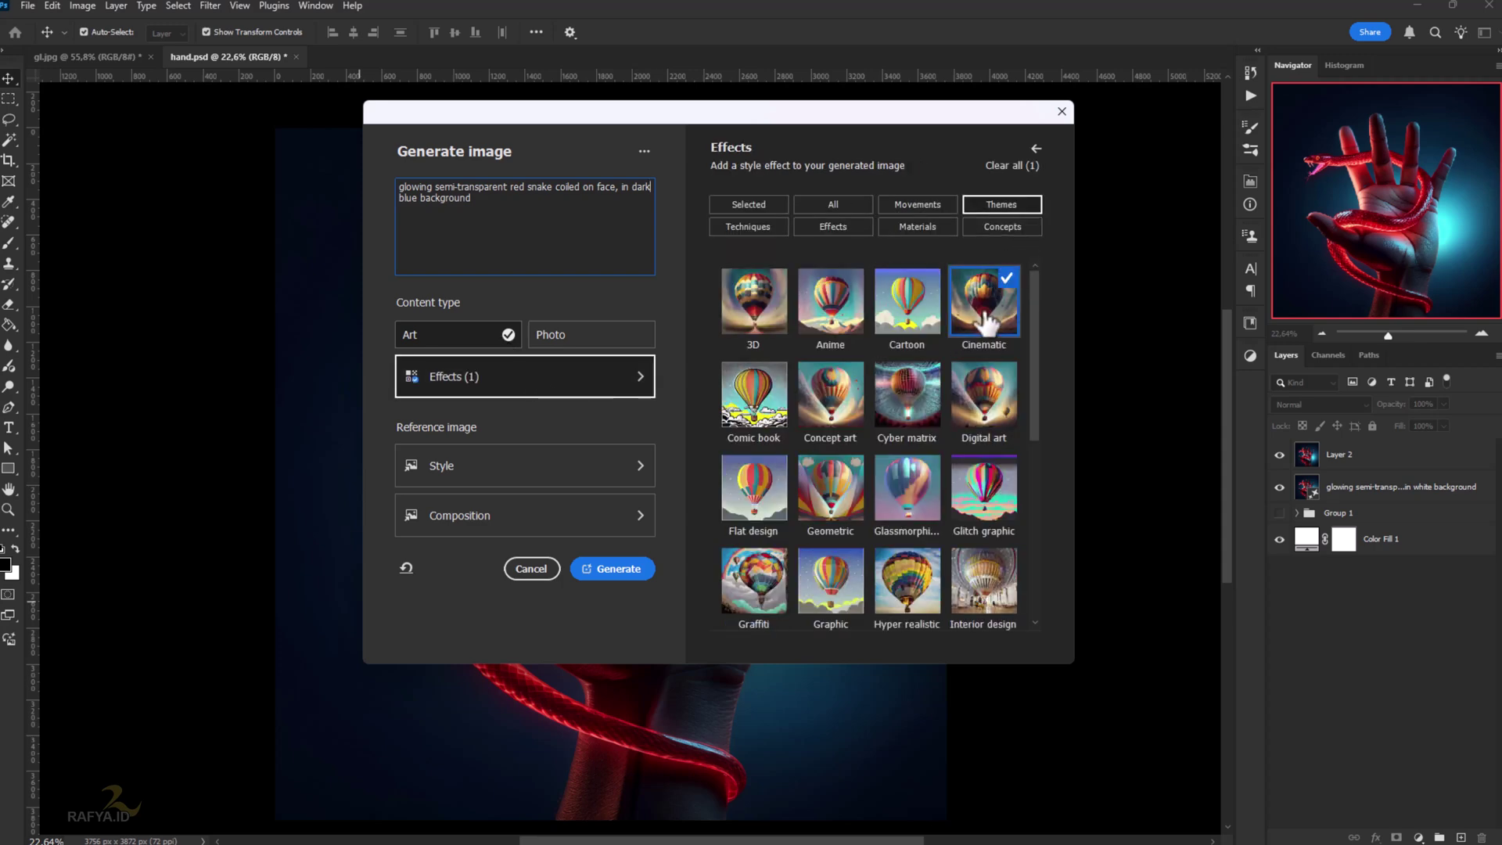
# - Load "red snake copy.jpg" as the style reference for the new image
pyautogui.click(603, 463)
pyautogui.click(951, 223)
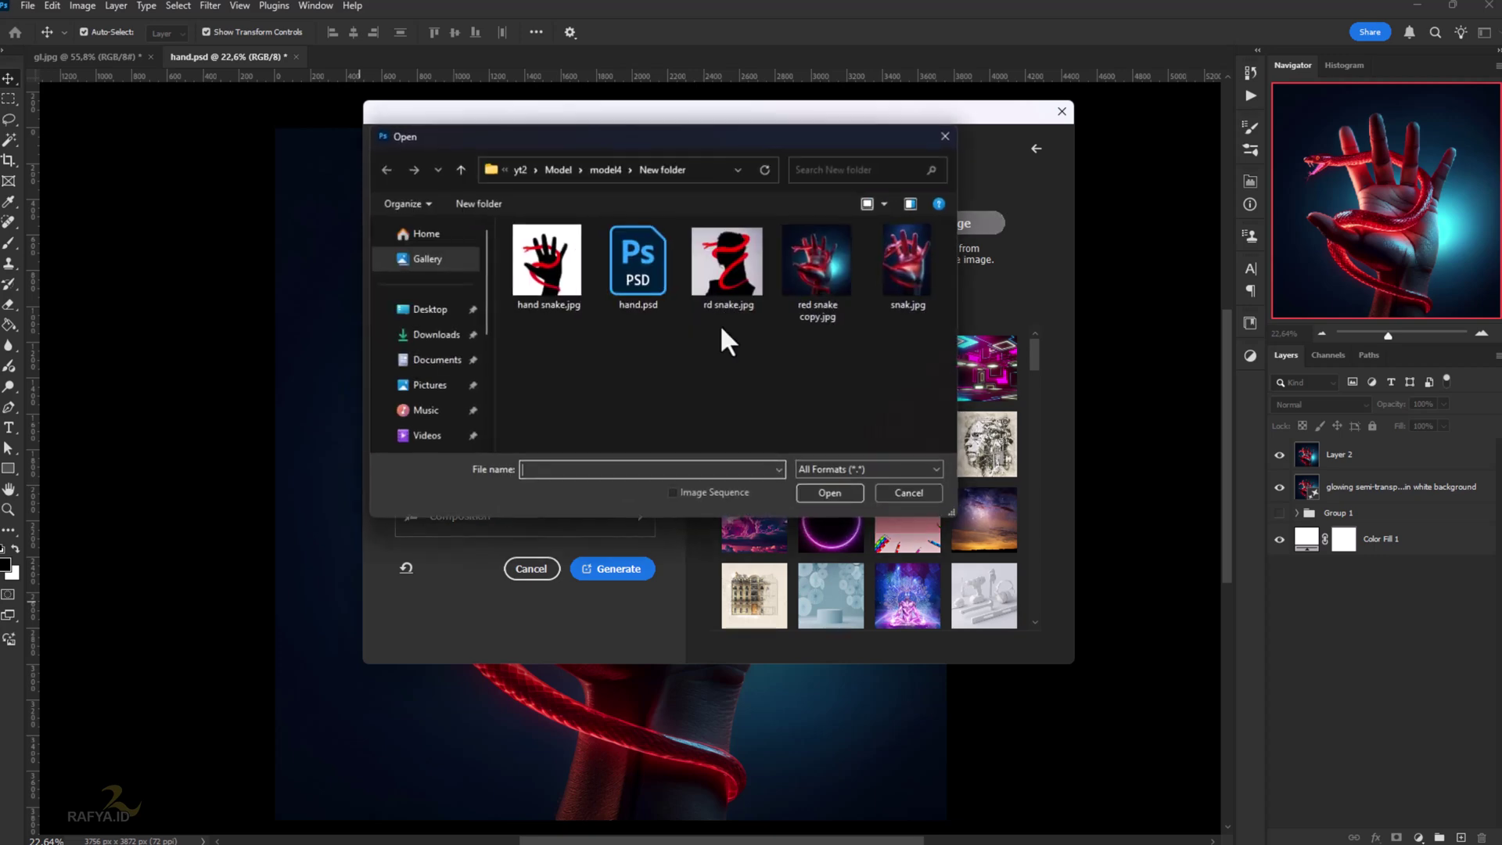
pyautogui.click(813, 266)
pyautogui.click(825, 495)
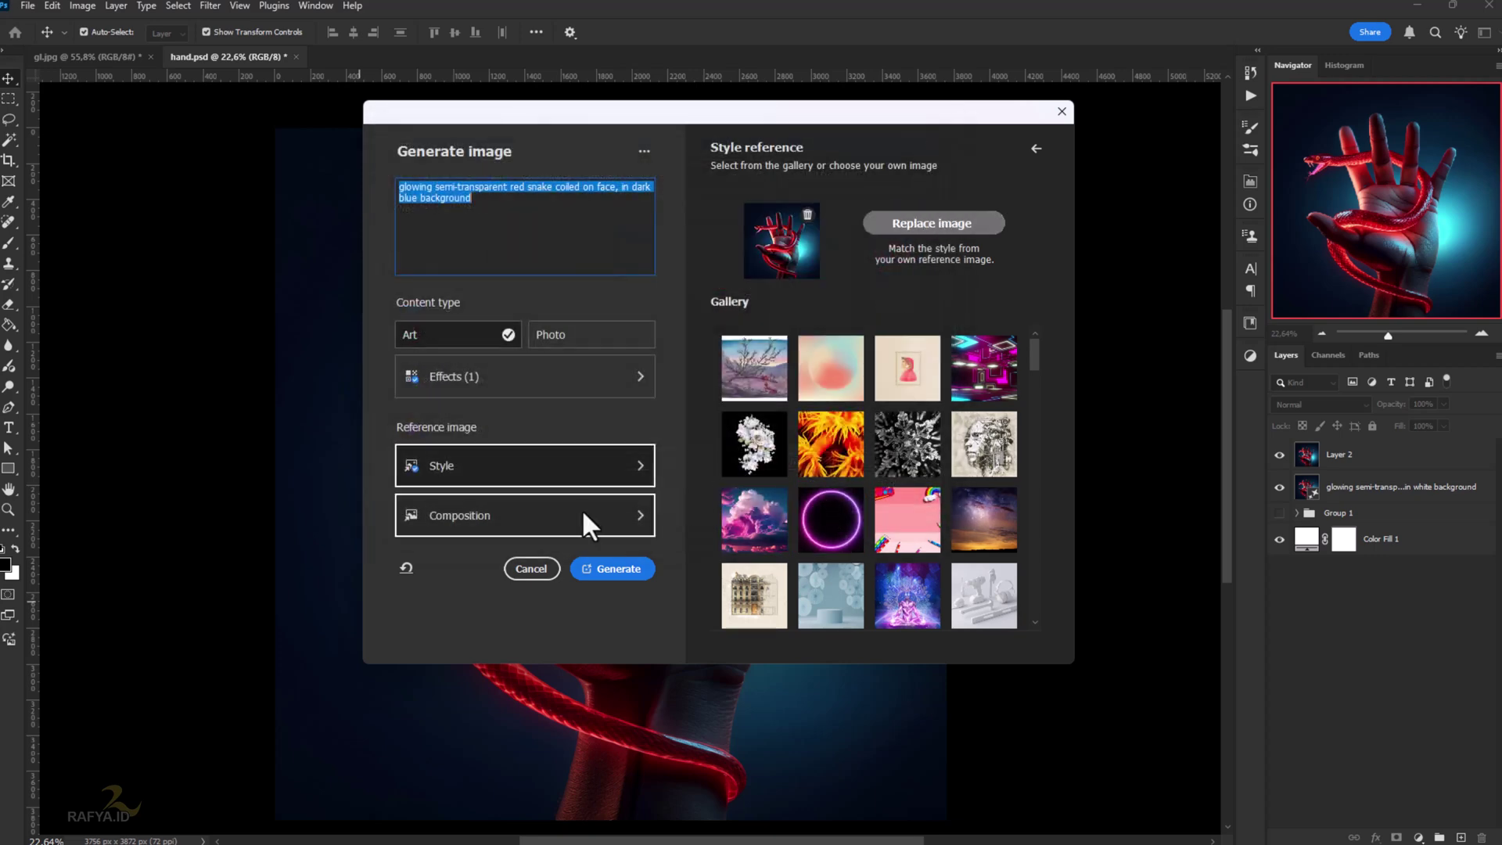
# - Load "rd snake.jpg" as the composition reference and generate the face image
pyautogui.click(581, 509)
pyautogui.click(908, 222)
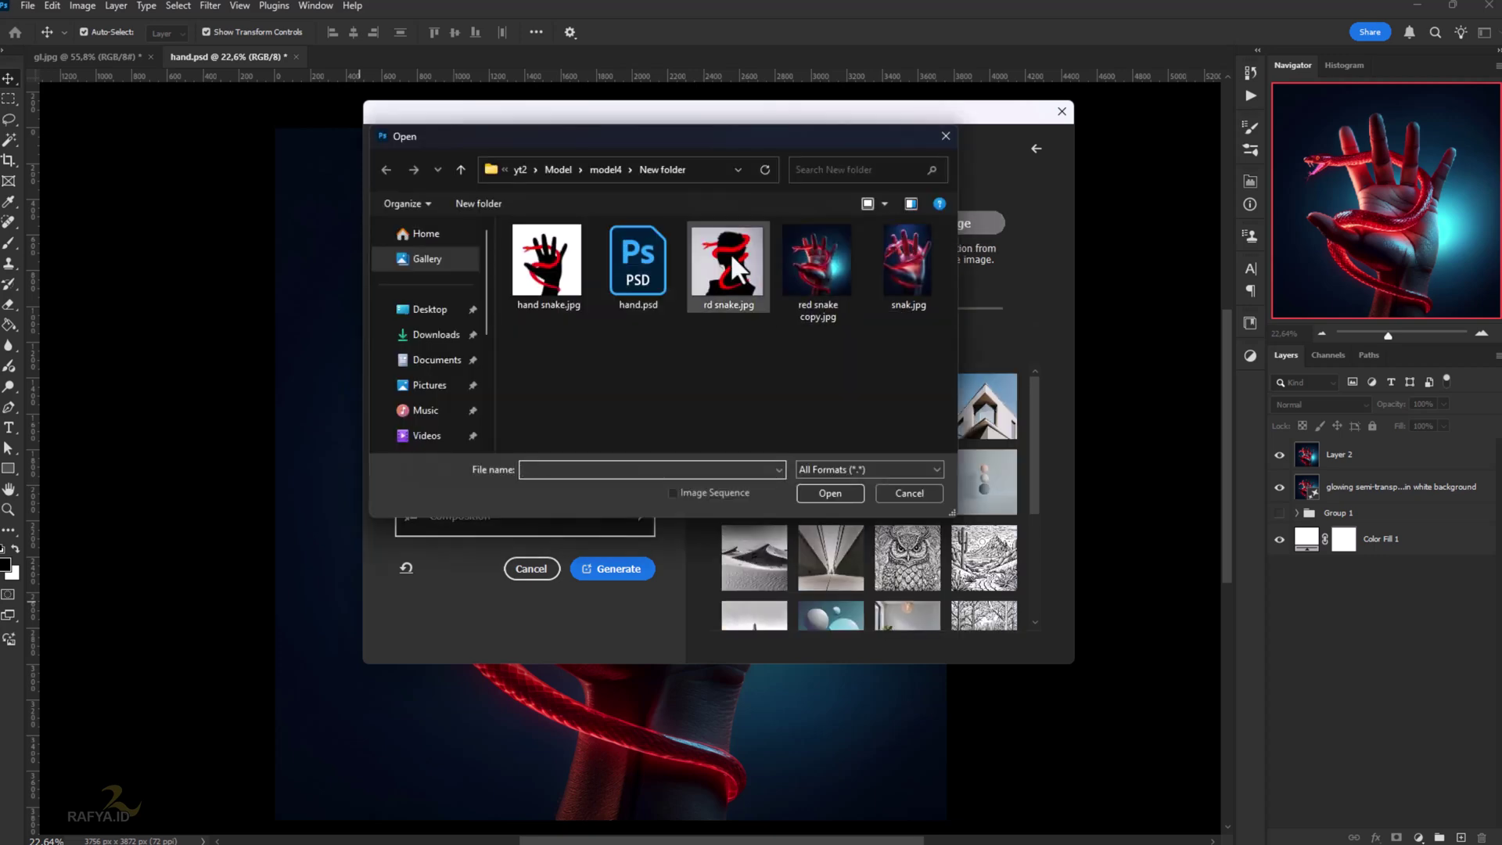
pyautogui.click(728, 262)
pyautogui.click(830, 492)
pyautogui.click(635, 568)
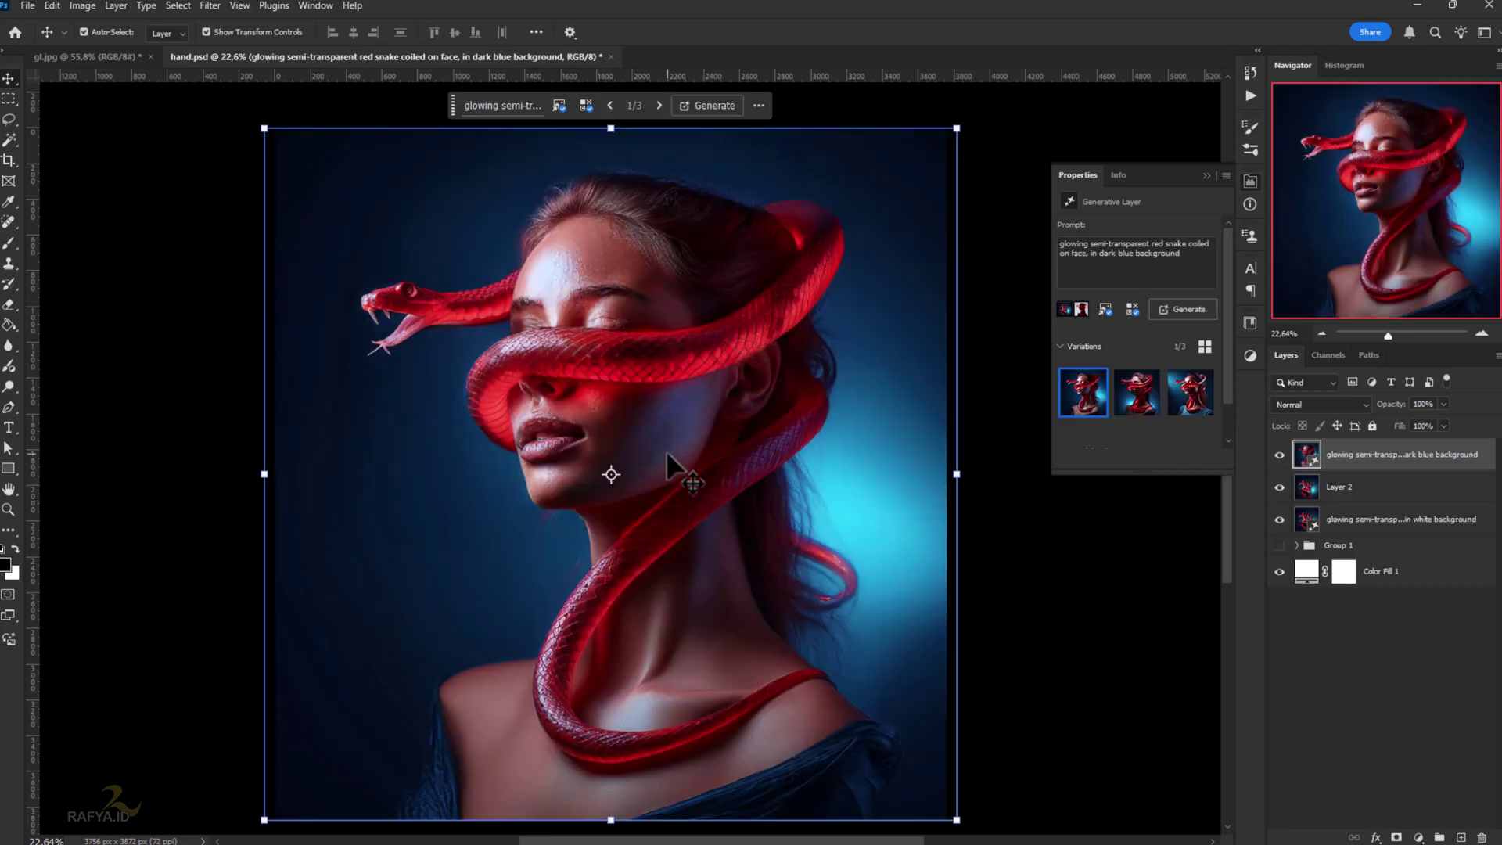
# - Compare the second and third face variations with the first one and return to the first
pyautogui.click(1131, 395)
pyautogui.click(1192, 405)
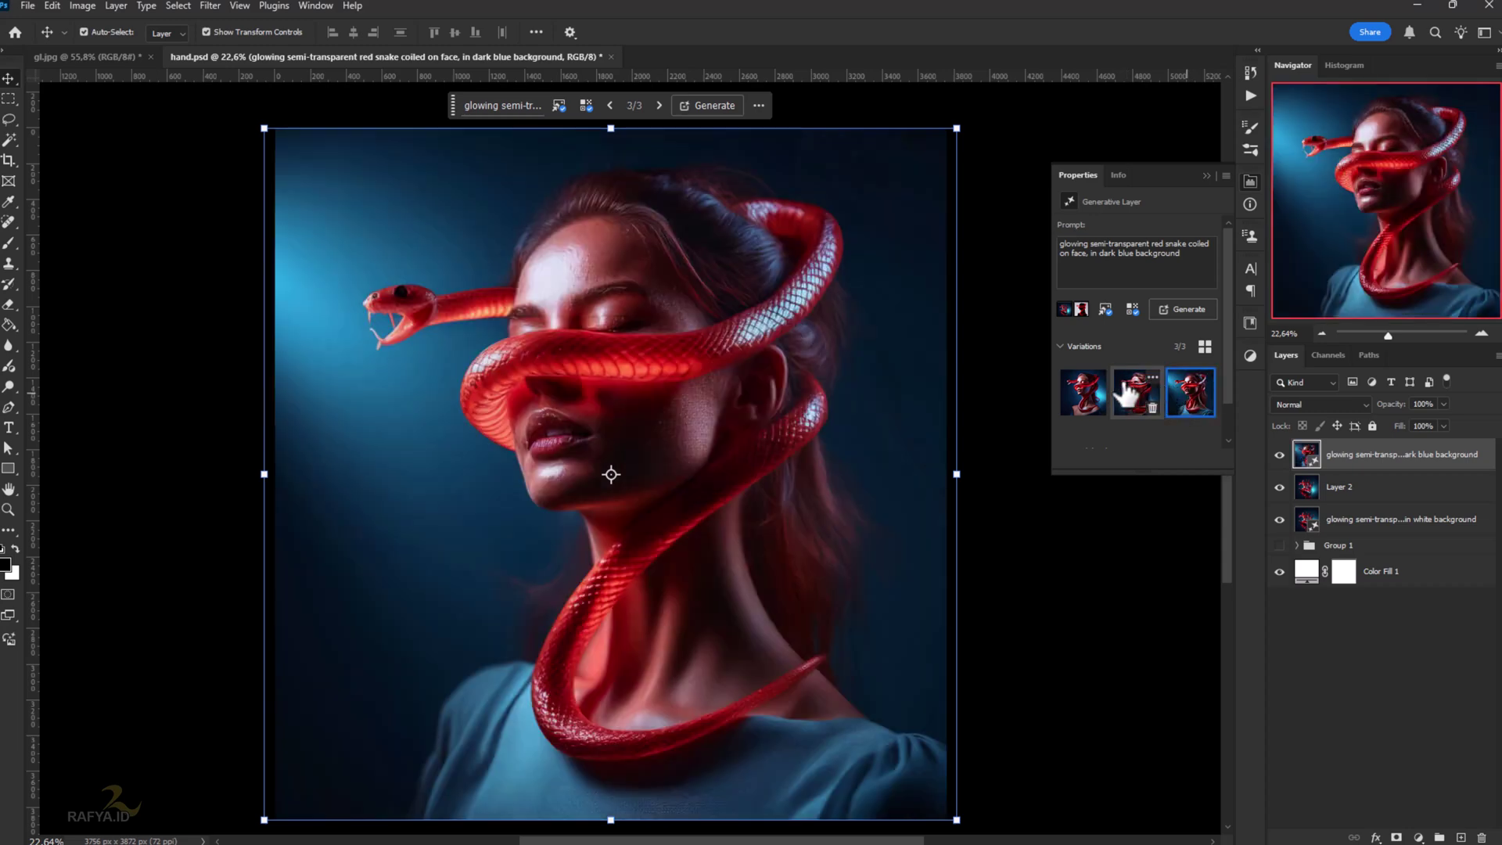
pyautogui.click(1087, 399)
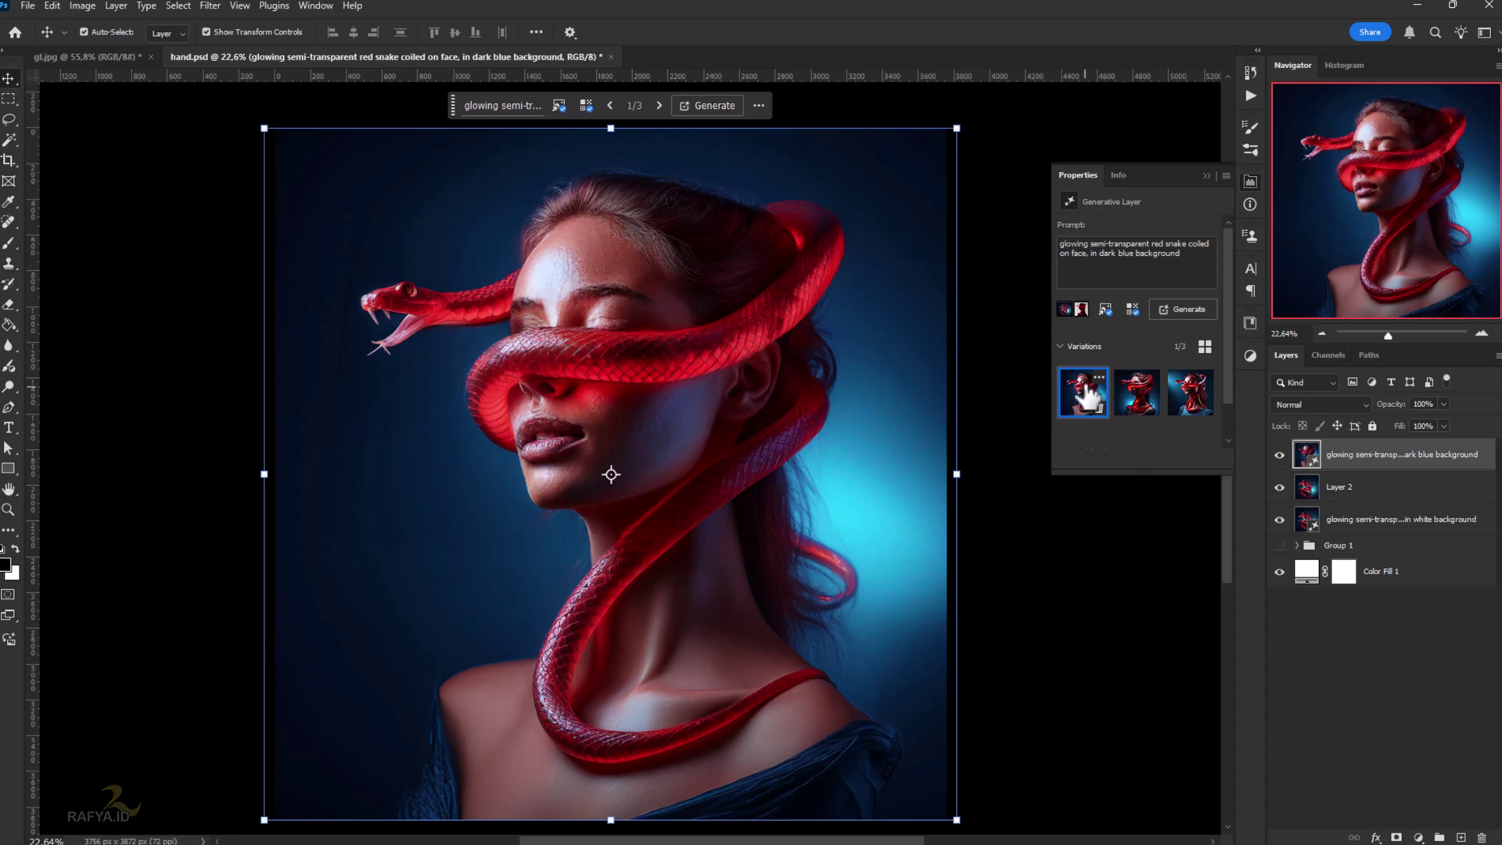
# - Generate more face variations from the same prompt, view the second one and select the third
pyautogui.click(1186, 309)
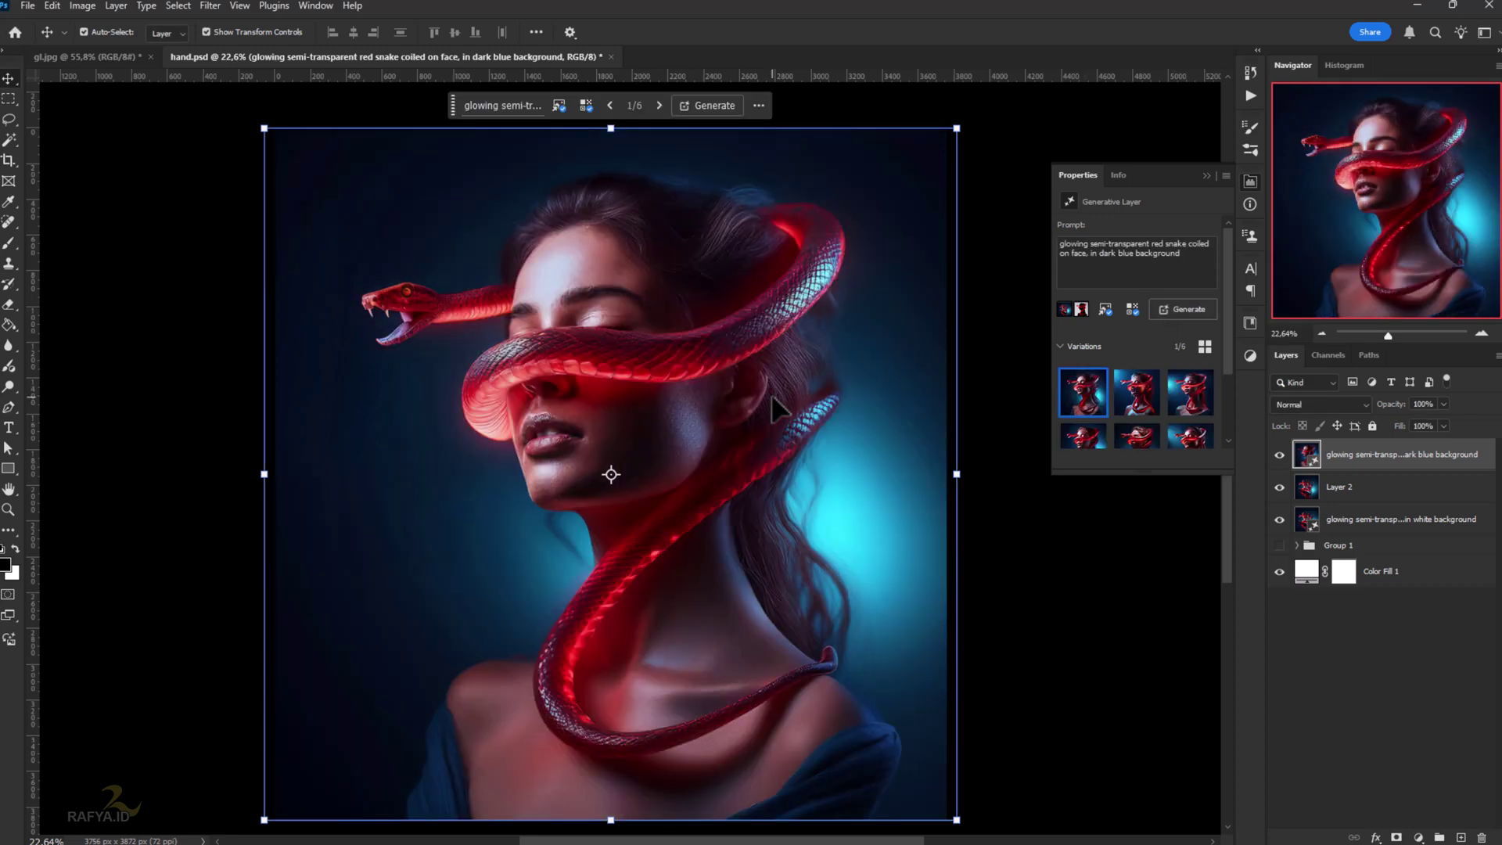
pyautogui.click(1135, 399)
pyautogui.click(1188, 399)
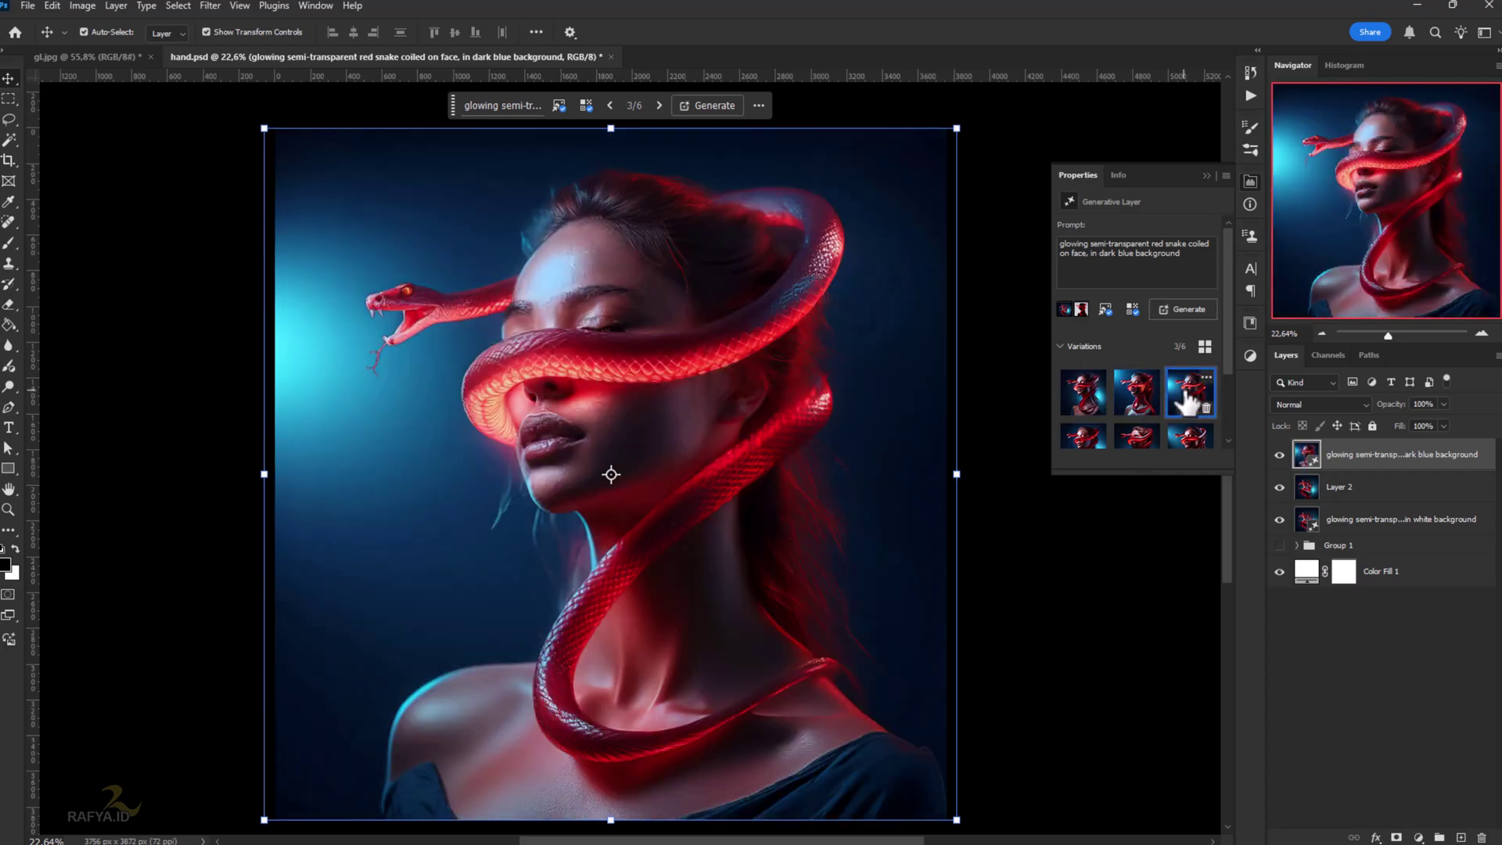